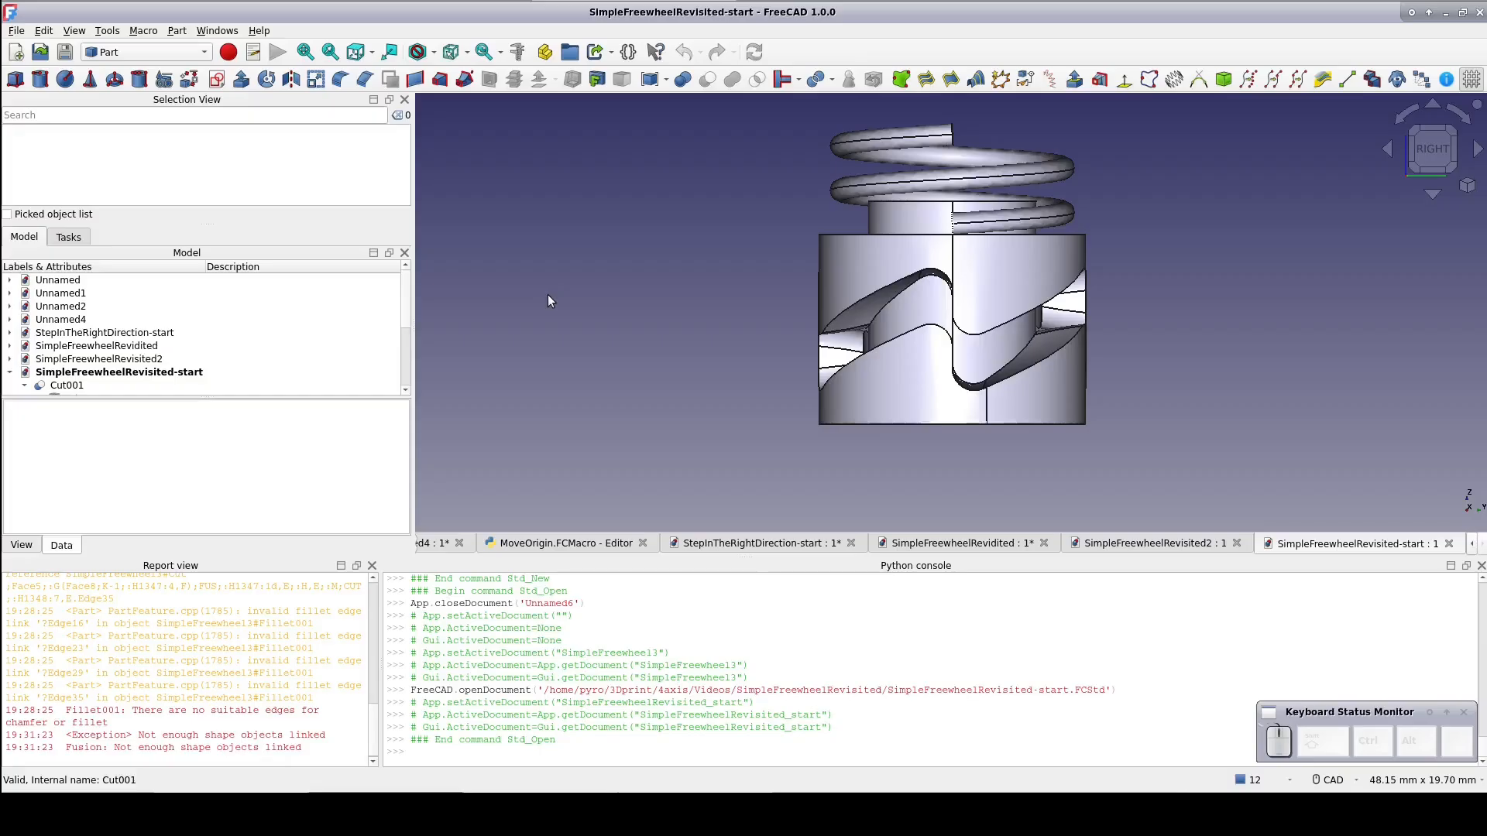
Hide the Sweep spring together with its Sketch and Helix002, and hide the central Cylinder
scroll(248, 360, "down", 2)
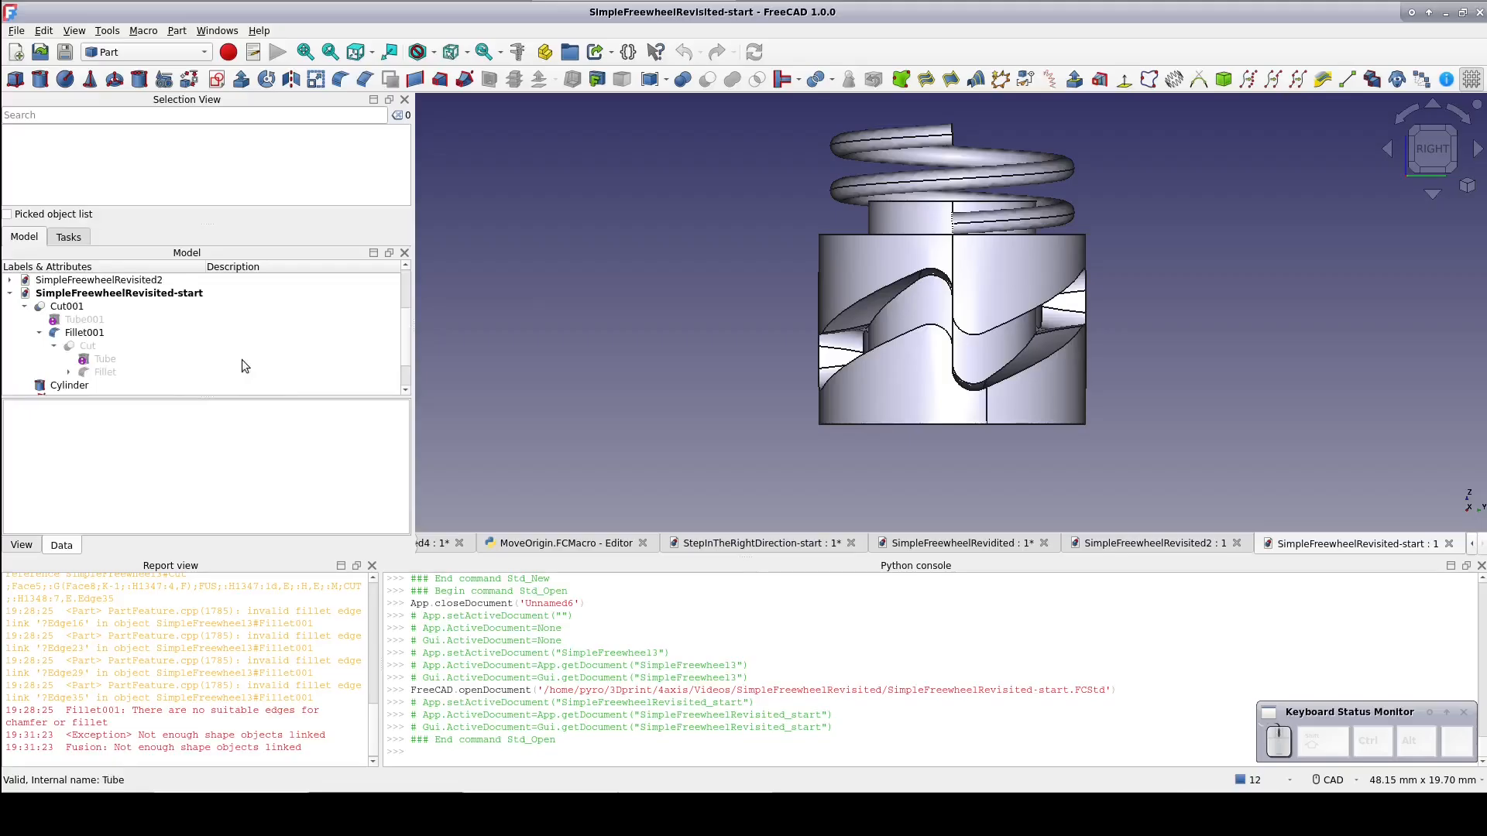
scroll(240, 359, "down", 1)
left_click_drag(66, 359, 85, 386)
key("space")
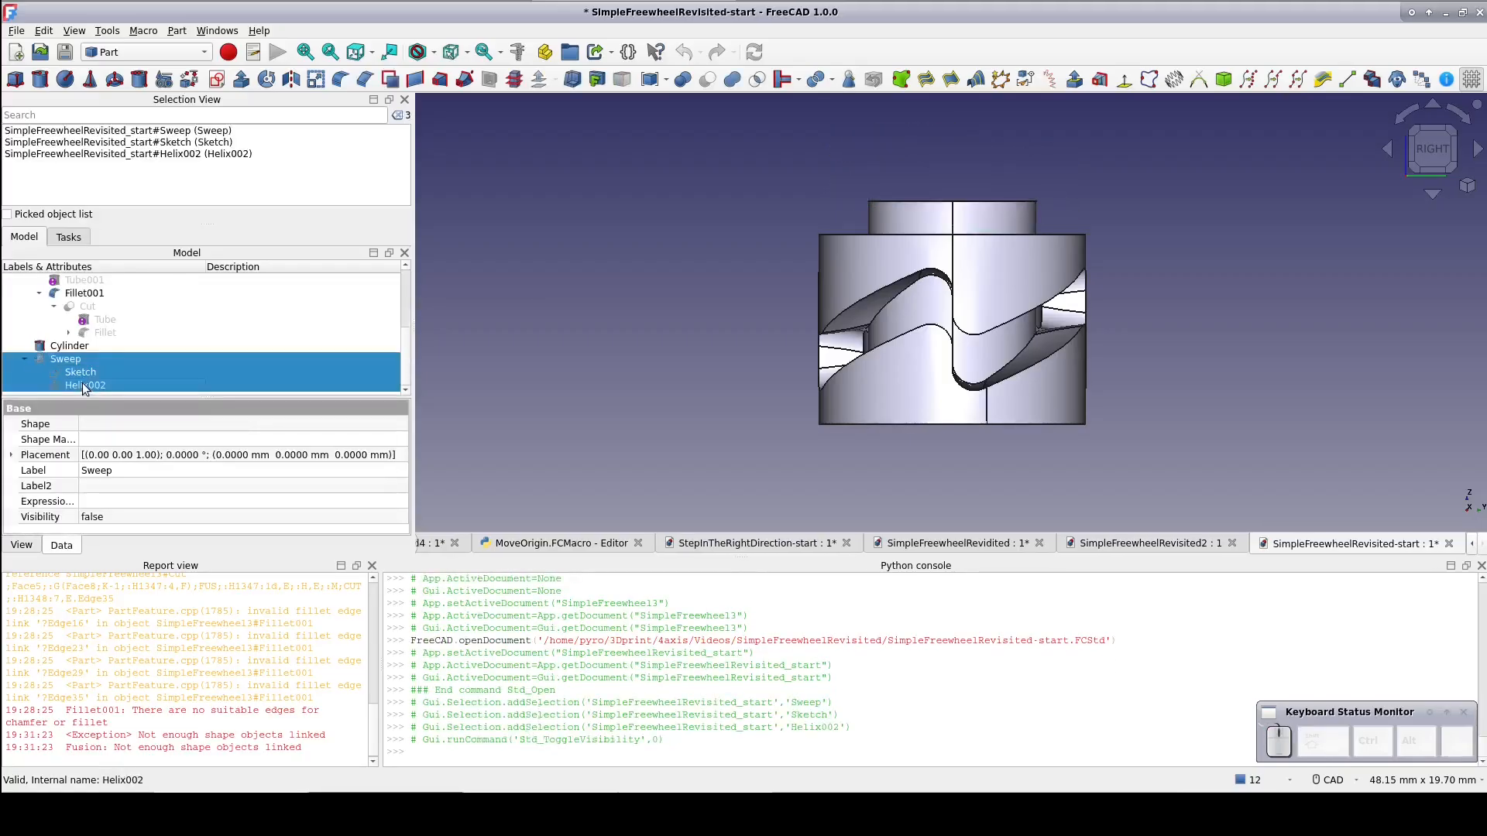
left_click(973, 219)
key("space")
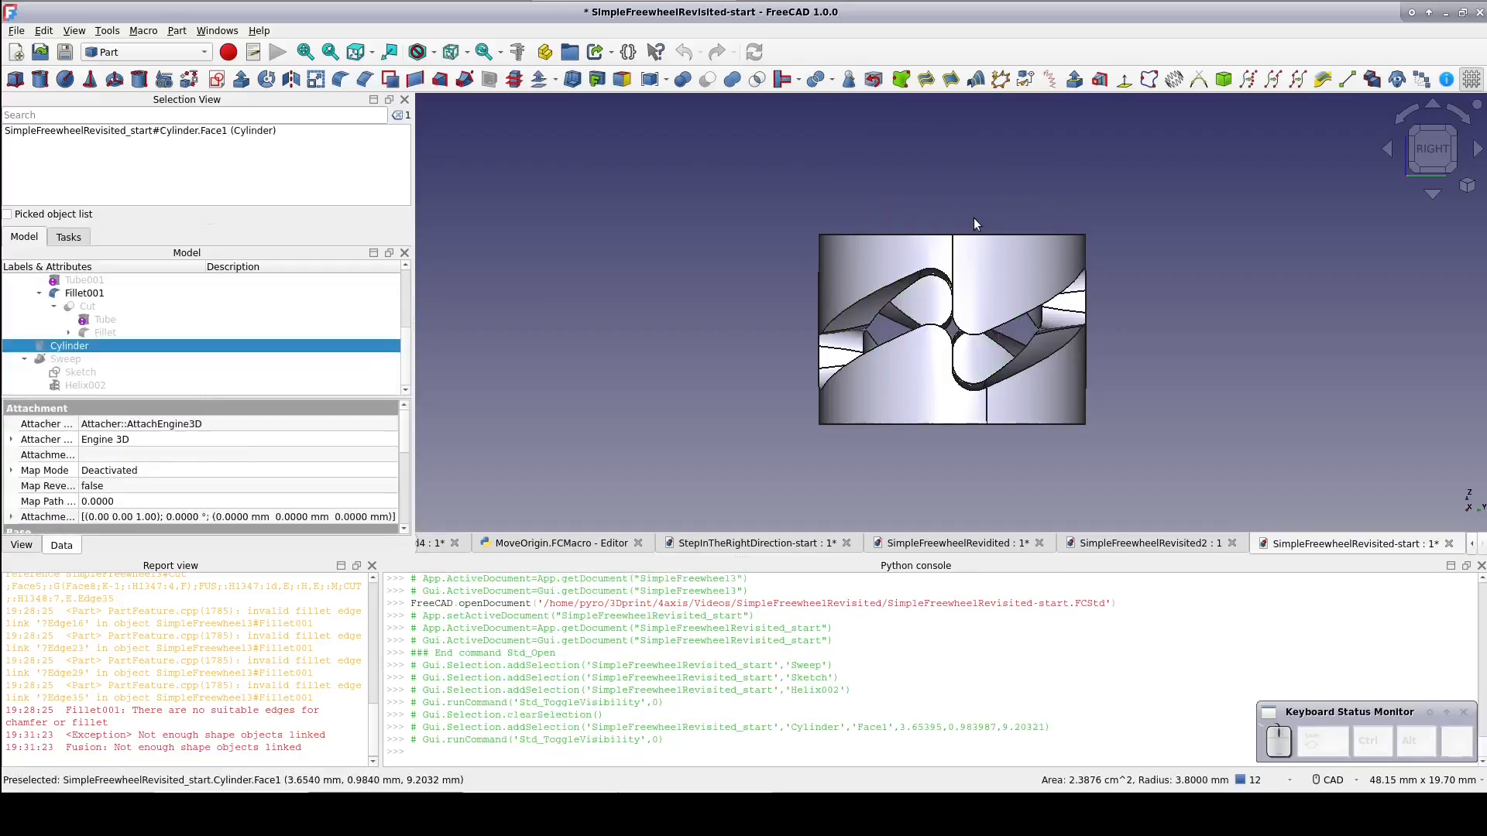
Delete the Cut001, Fillet001, Cut, Fillet and Extrude features in that order, keeping the underlying tubes and array
scroll(158, 365, "up", 2)
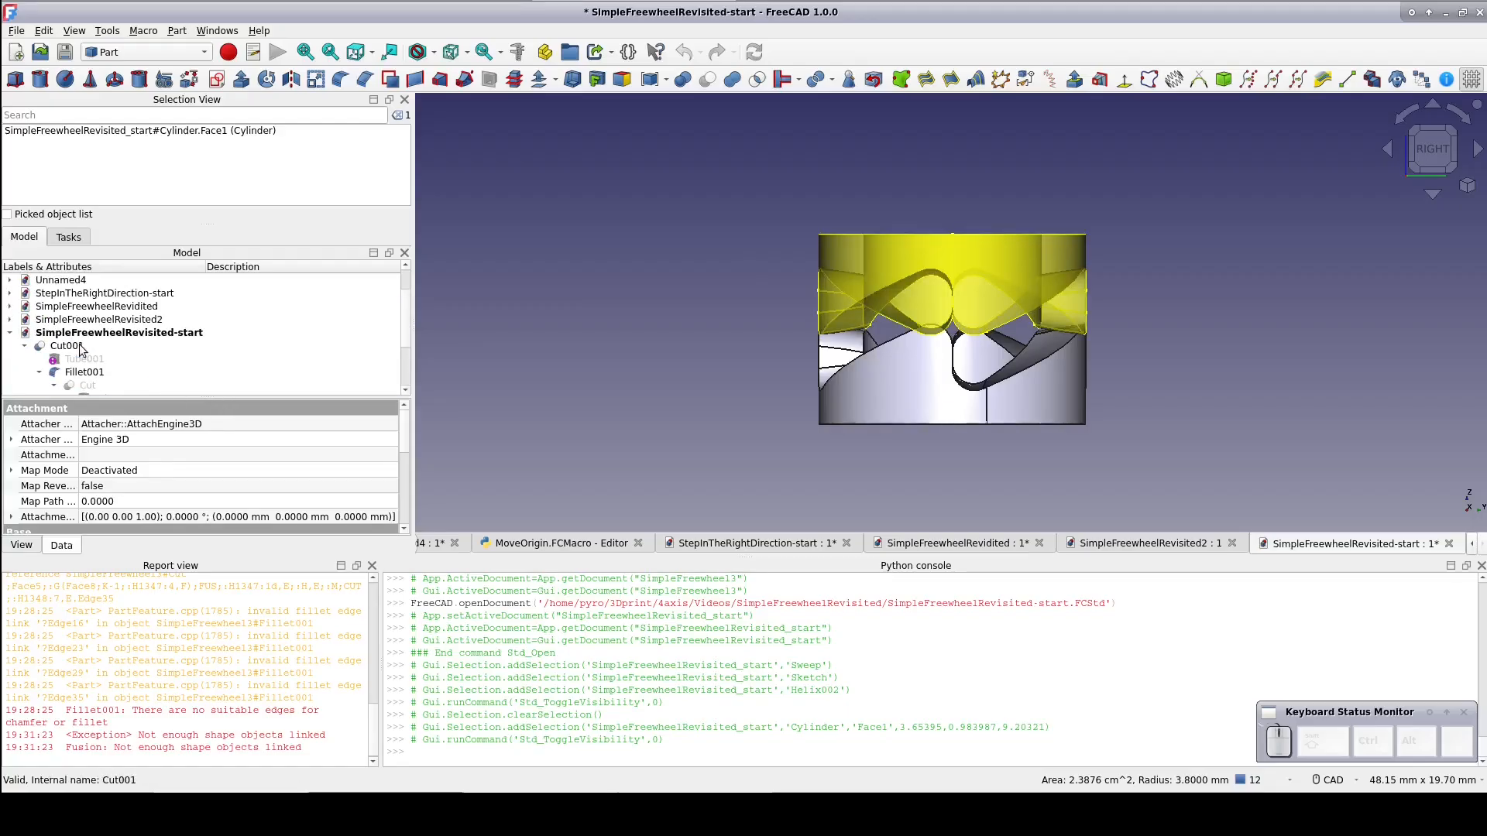
left_click(81, 347)
key("Delete")
left_click(837, 413)
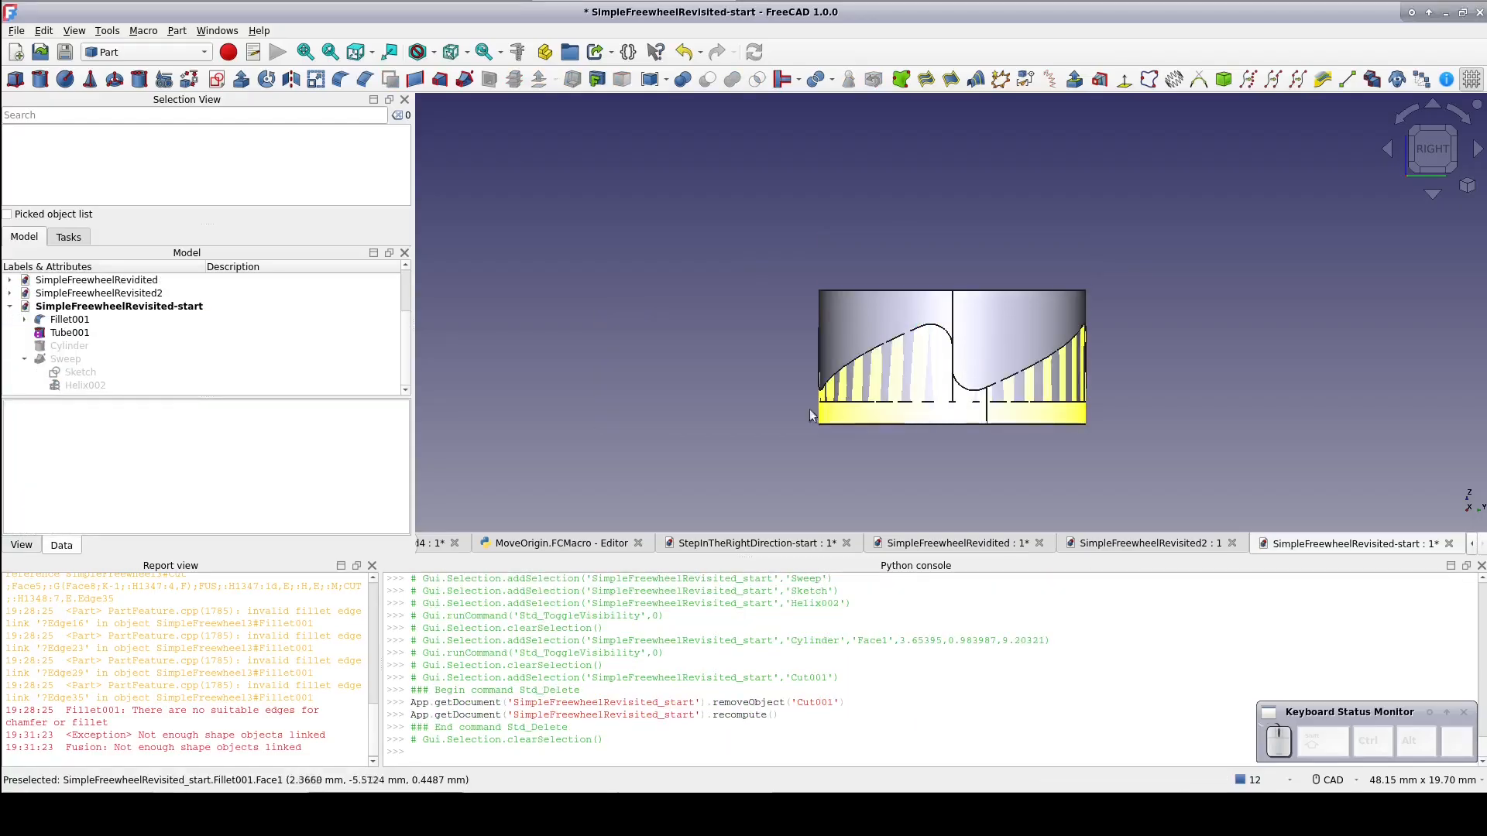
left_click(74, 321)
key("Delete")
left_click(76, 322)
key("Delete")
left_click(78, 333)
key("Delete")
left_click(84, 335)
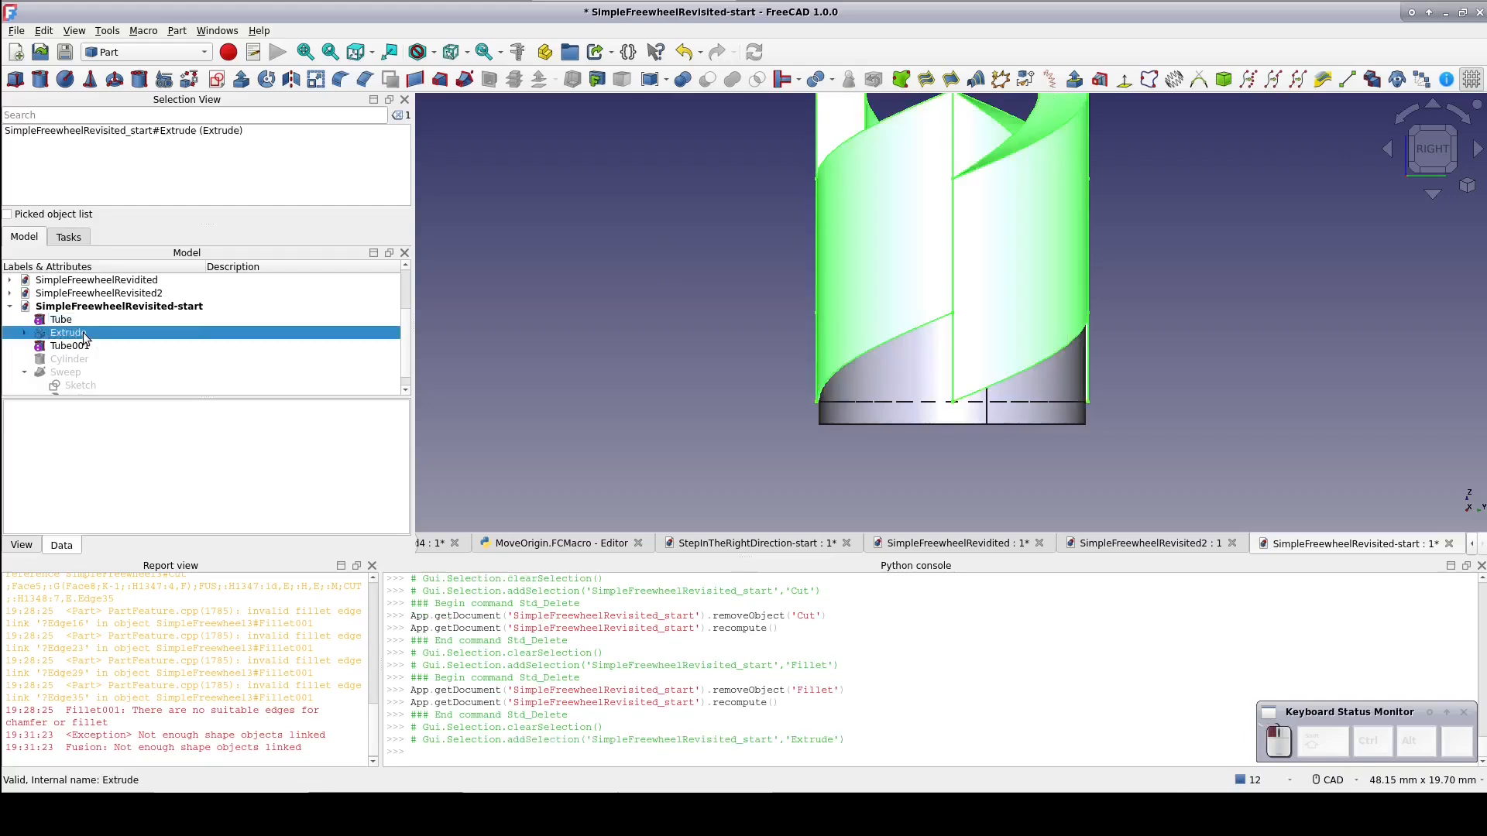
key("Delete")
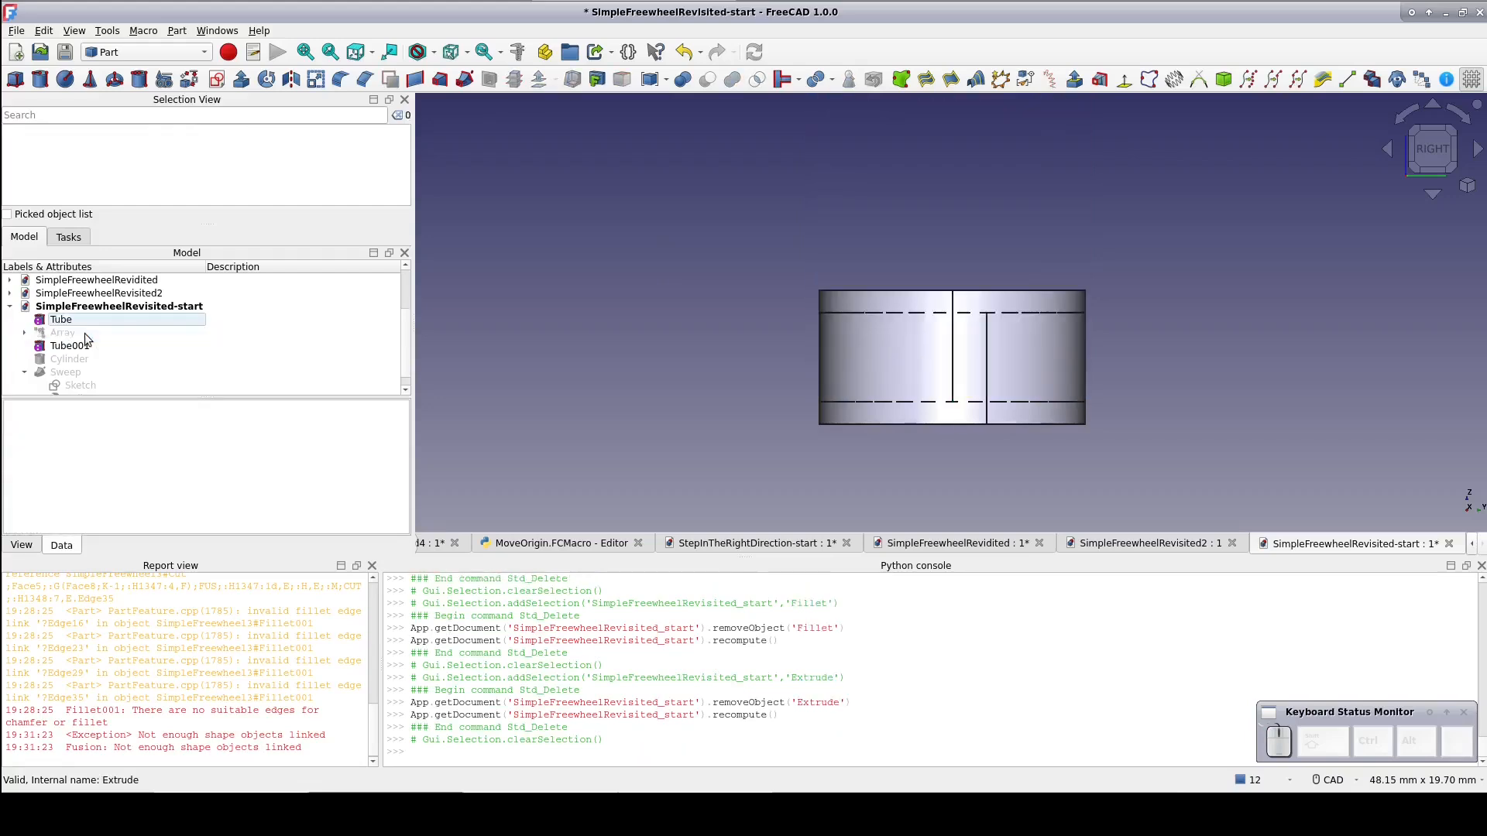
Hide both Tube and Tube001
left_click(76, 322)
key("space")
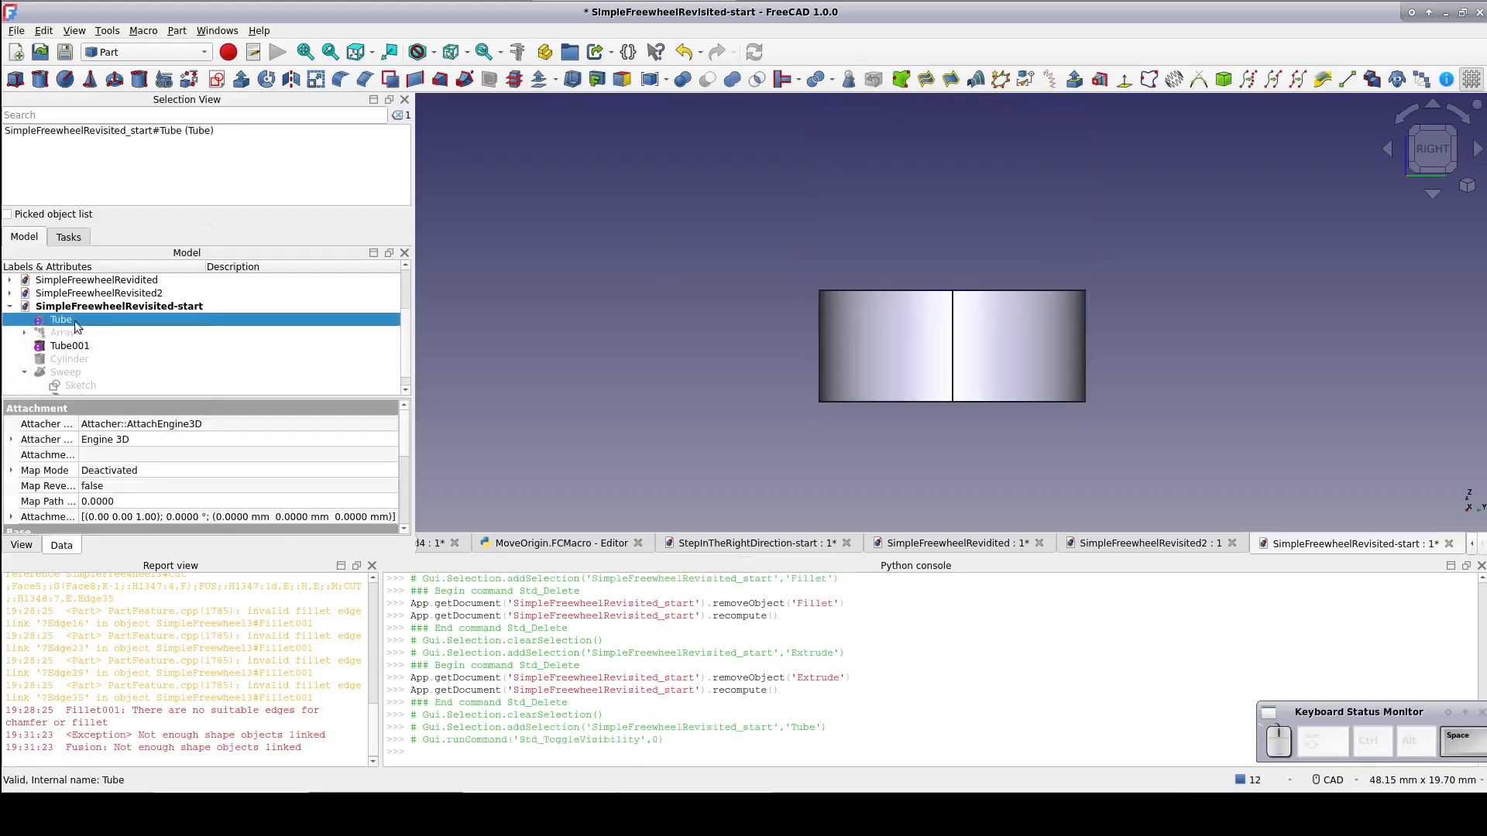
left_click(77, 349)
key("space")
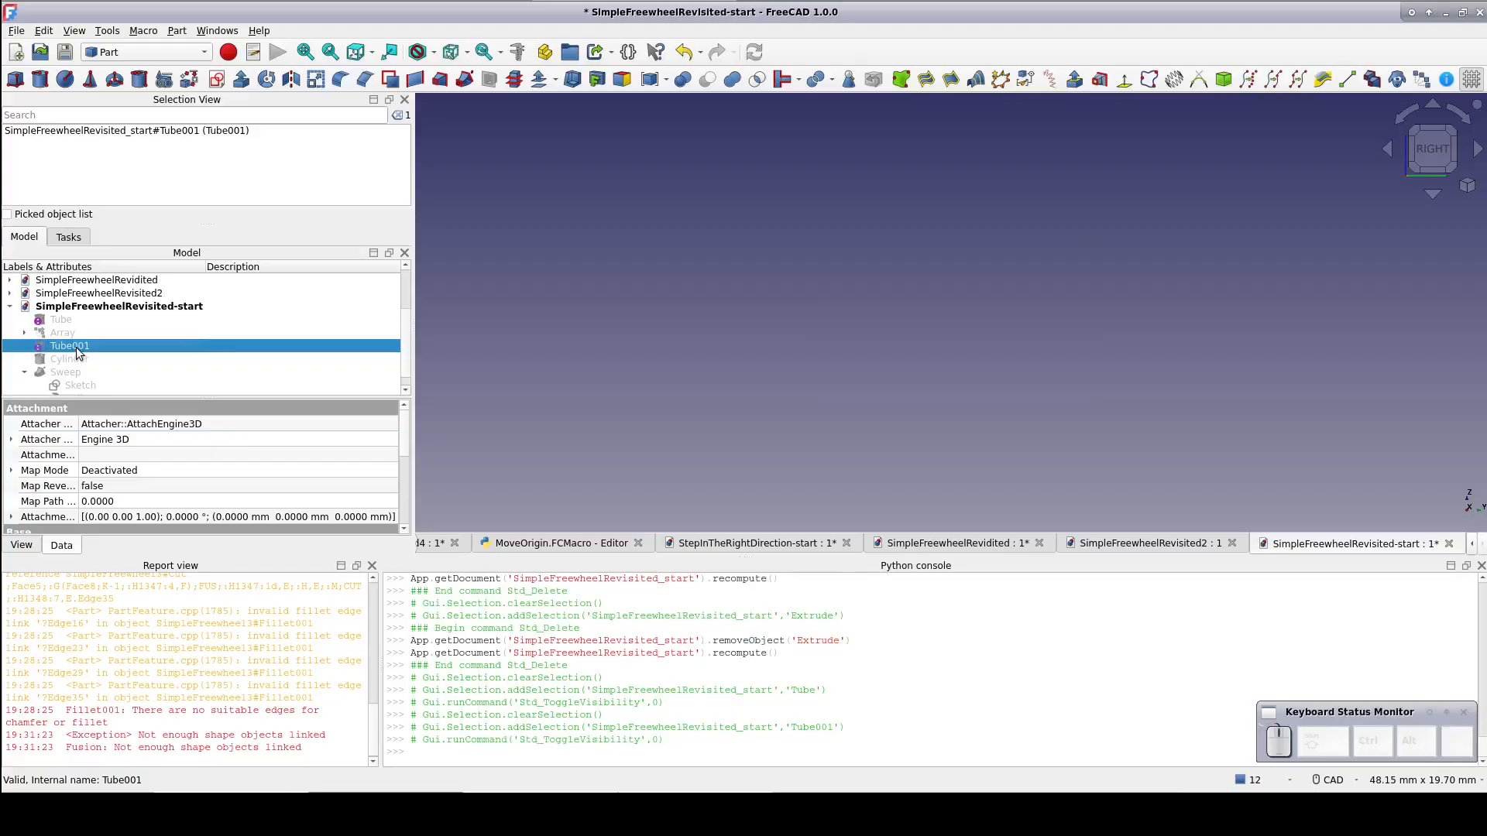
Show the Array of ruled surfaces and make Tube visible again
scroll(77, 352, "down", 1)
left_click(24, 320)
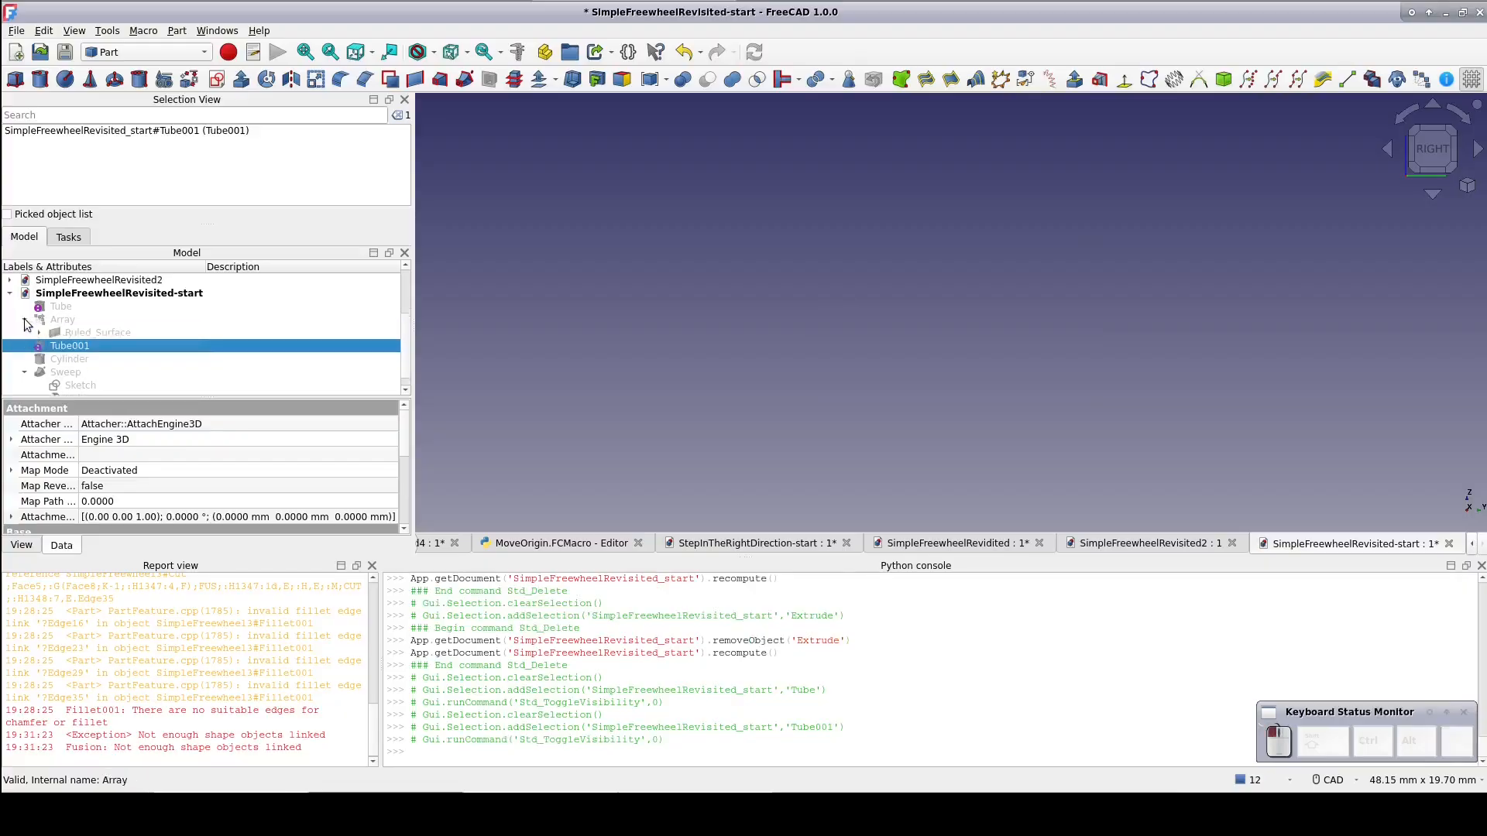
left_click(56, 323)
key("space")
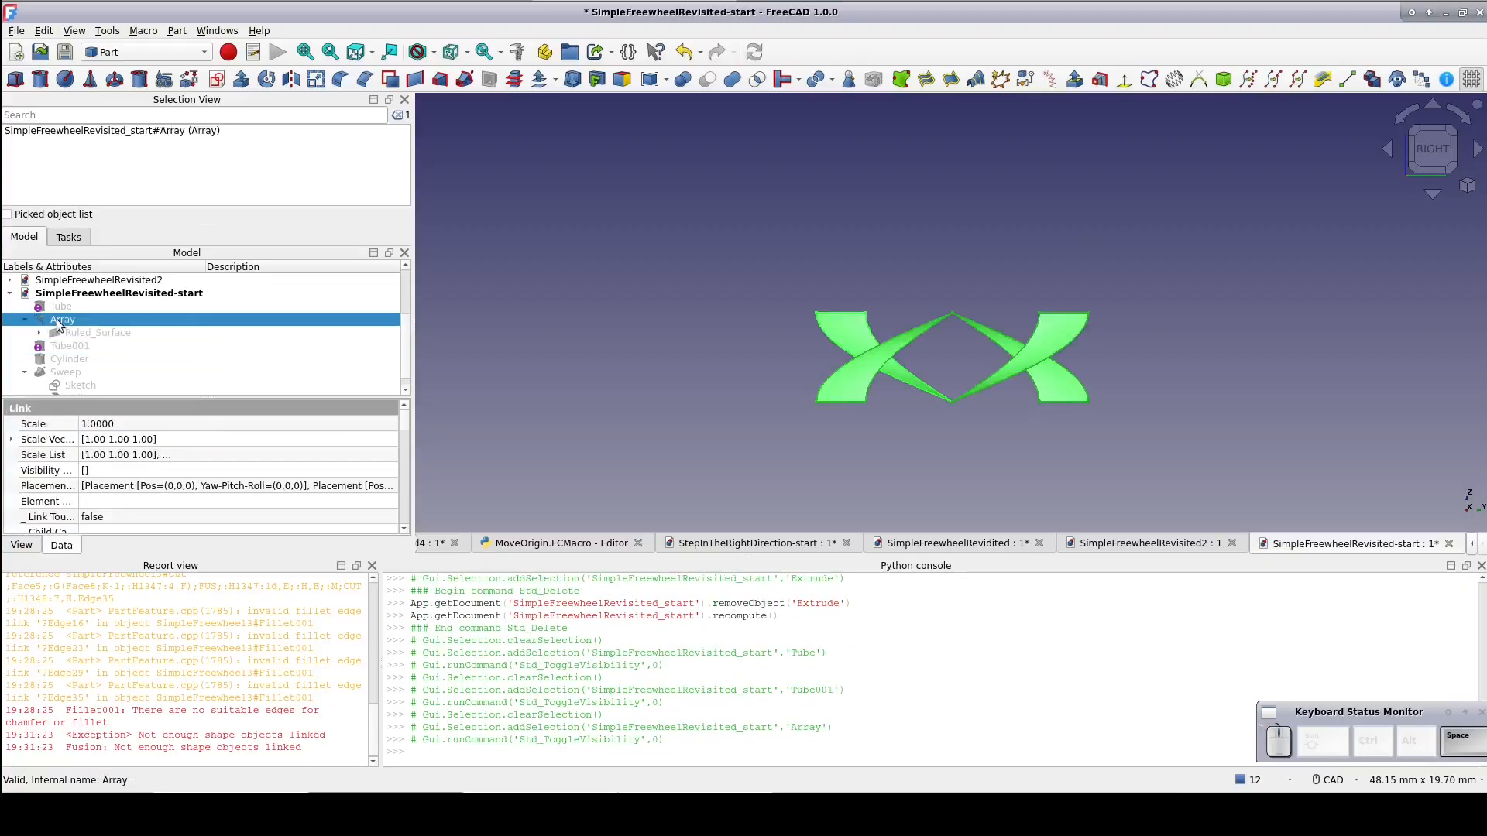
left_click(64, 309)
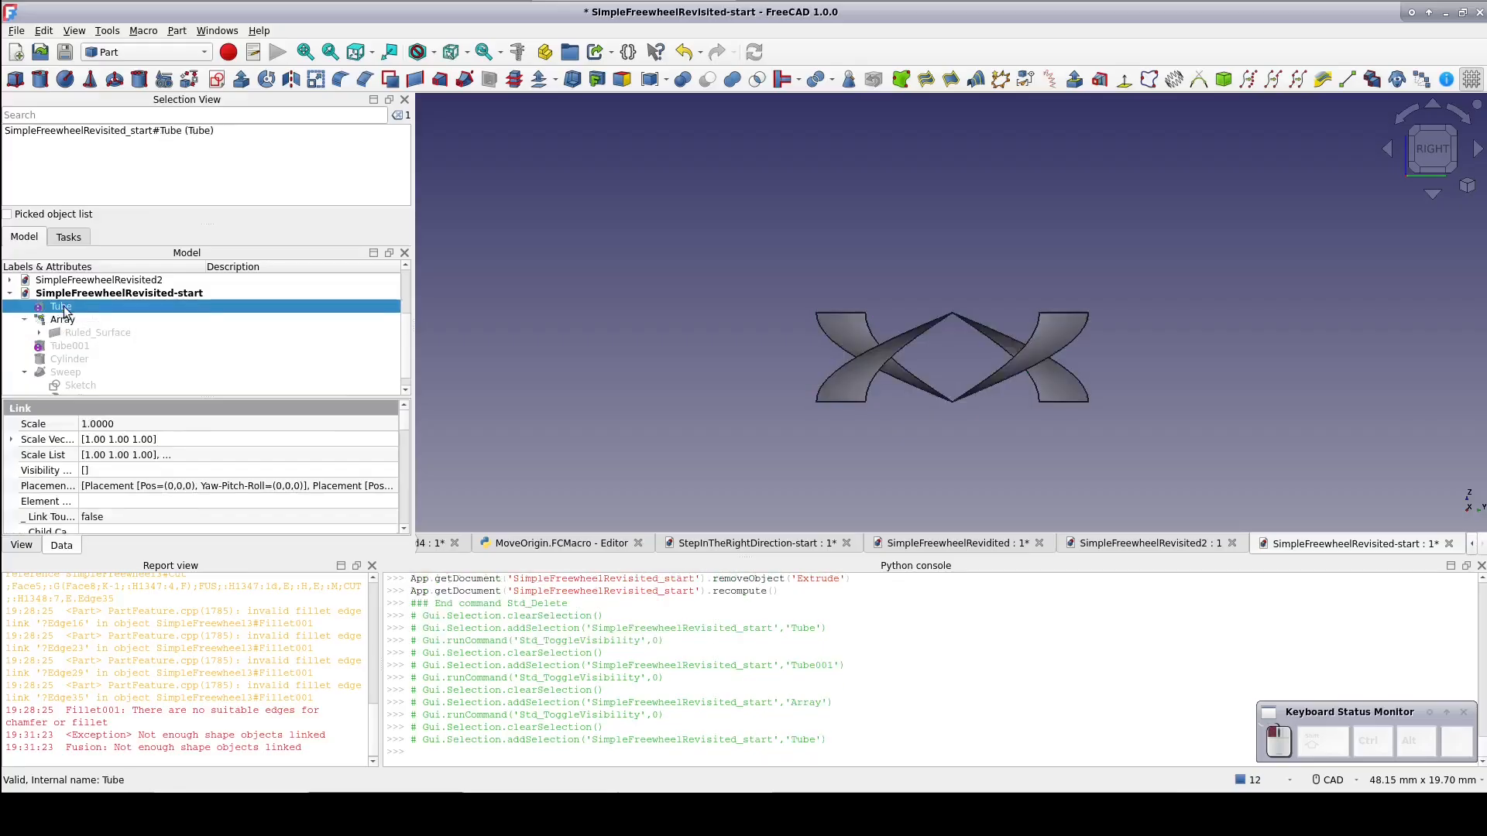
key("space")
Examine the pitch, height and radius of Helix001 inside the array's Ruled_Surface
left_click(40, 333)
left_click(87, 348)
scroll(128, 440, "down", 5)
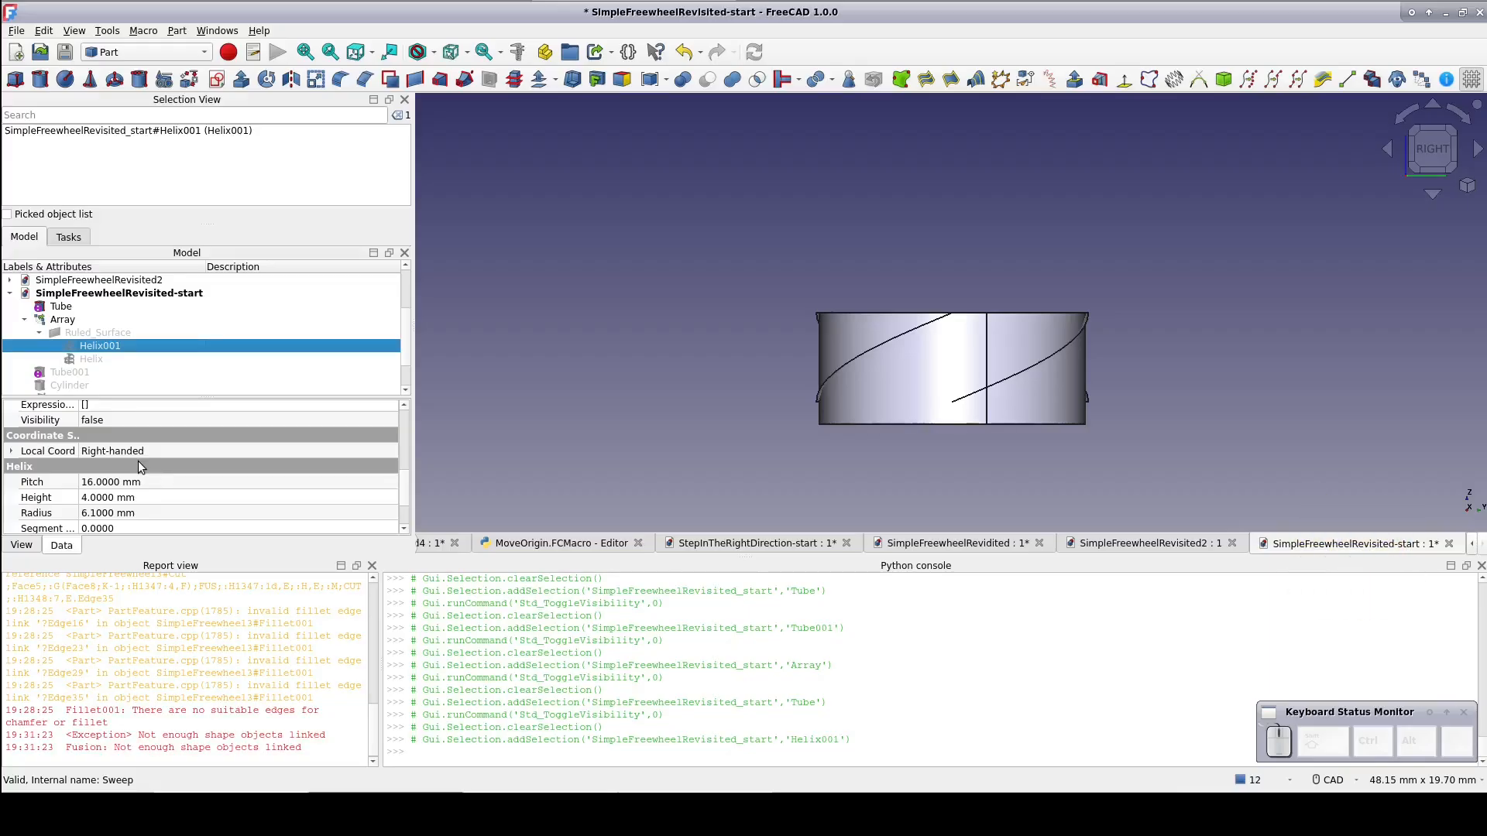
Create a left-handed helix primitive with pitch 32 mm, height 4 mm and radius 6.1 mm
left_click(164, 79)
left_click(177, 341)
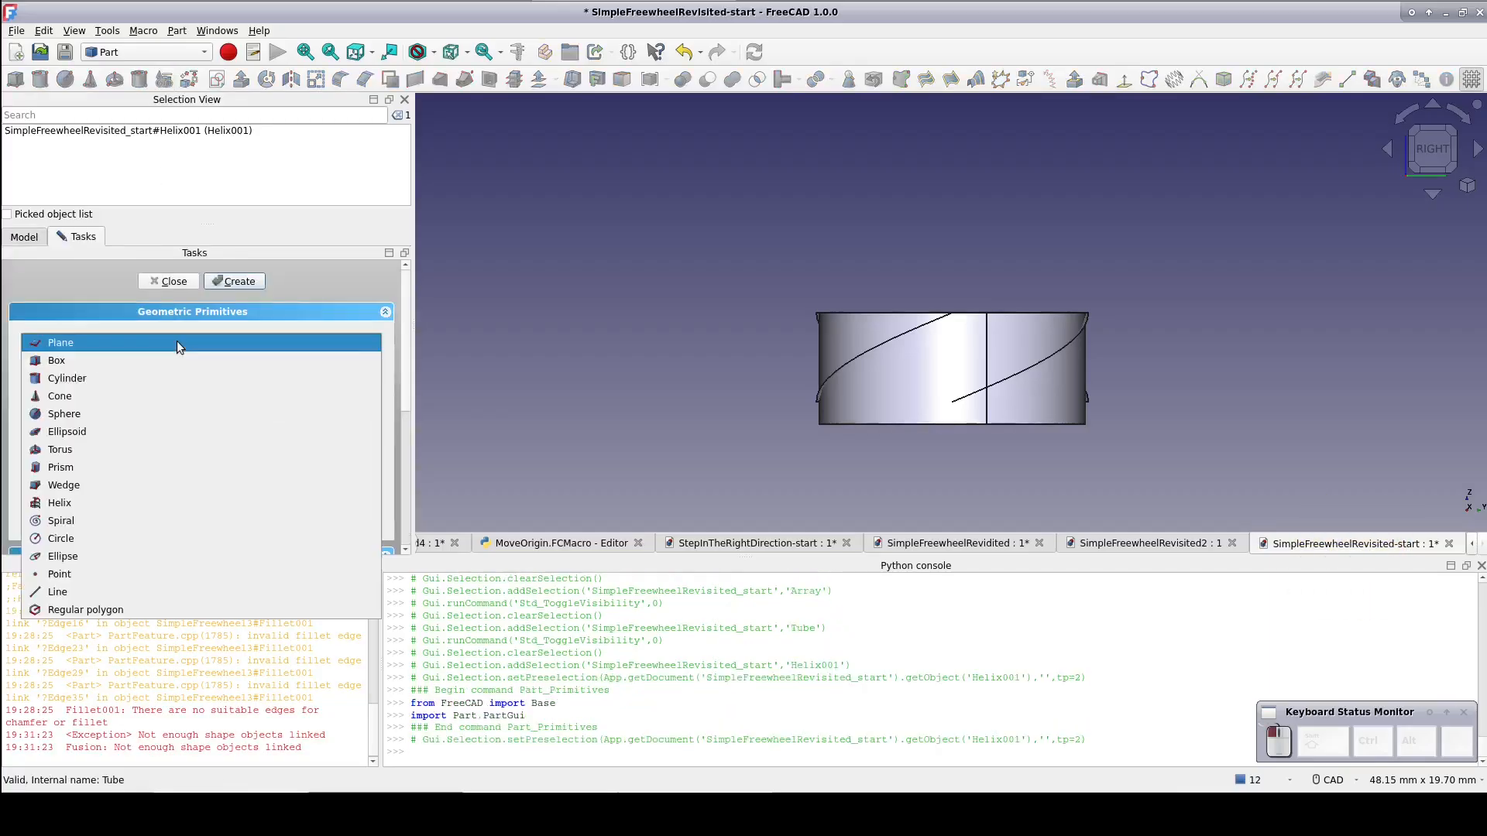
left_click(116, 500)
left_click(232, 478)
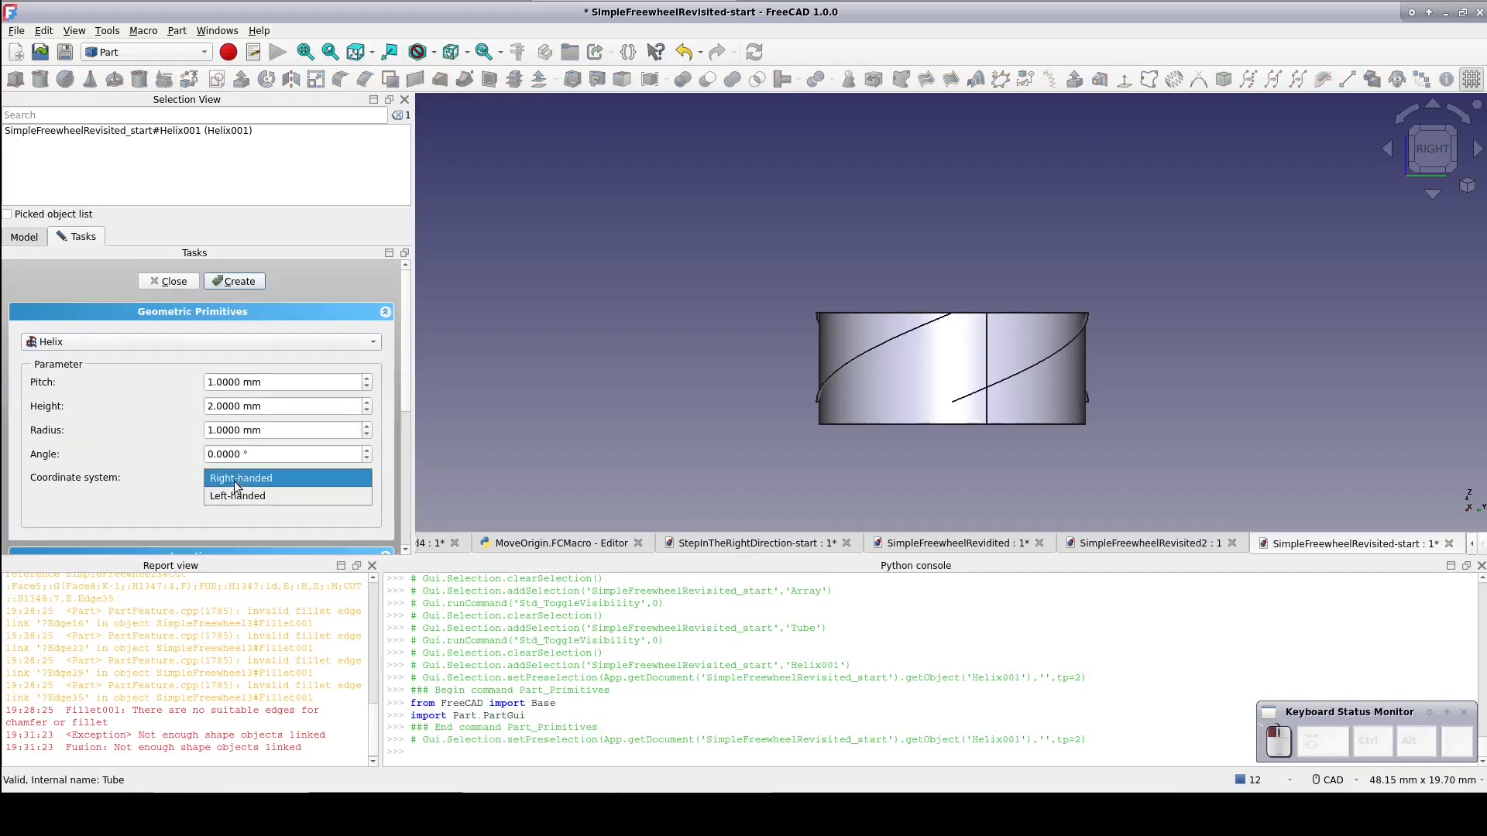
left_click(231, 492)
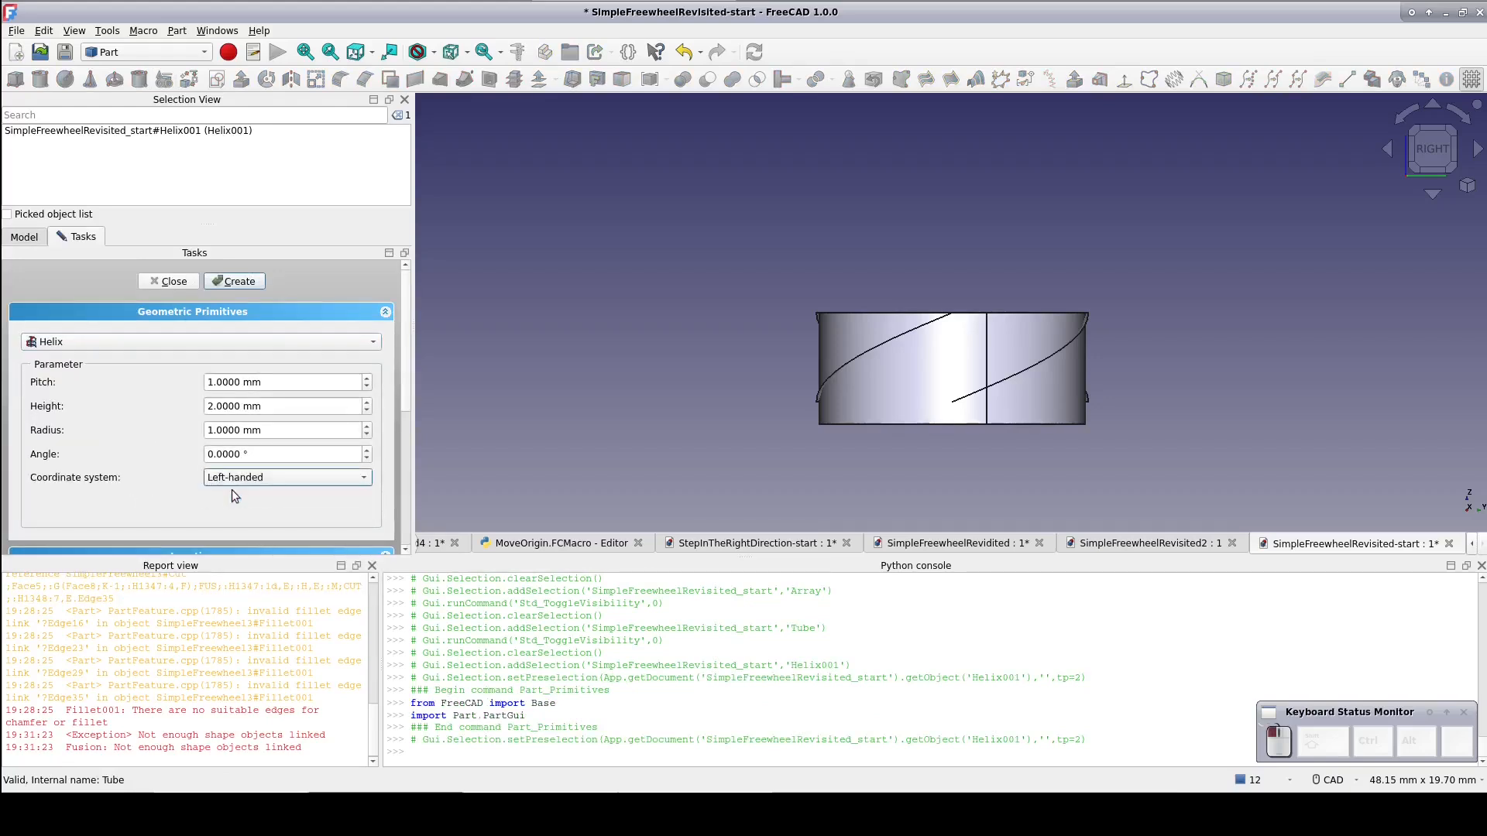
triple_click(274, 381)
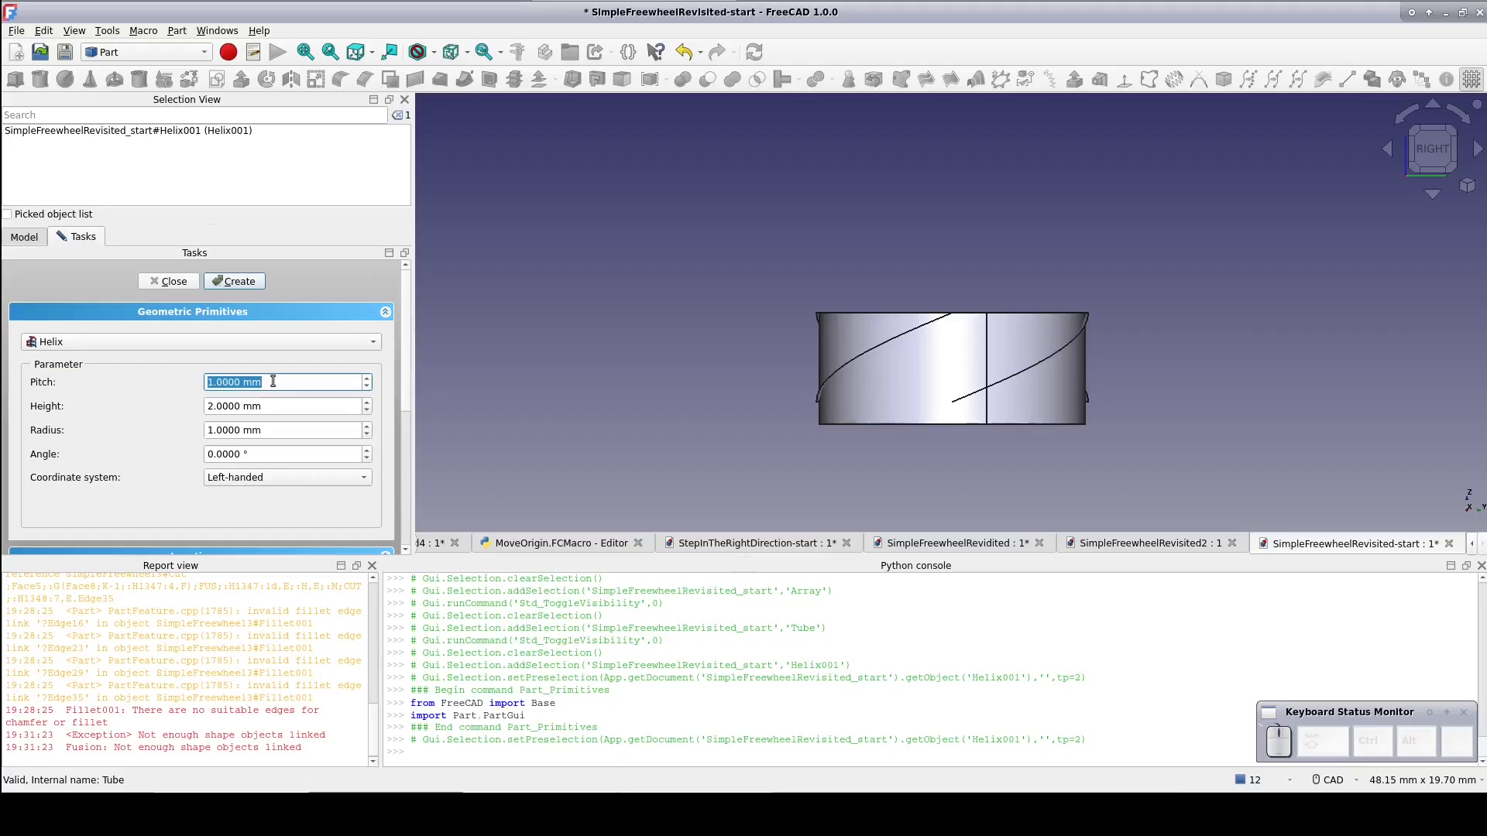
type("32")
key("Tab")
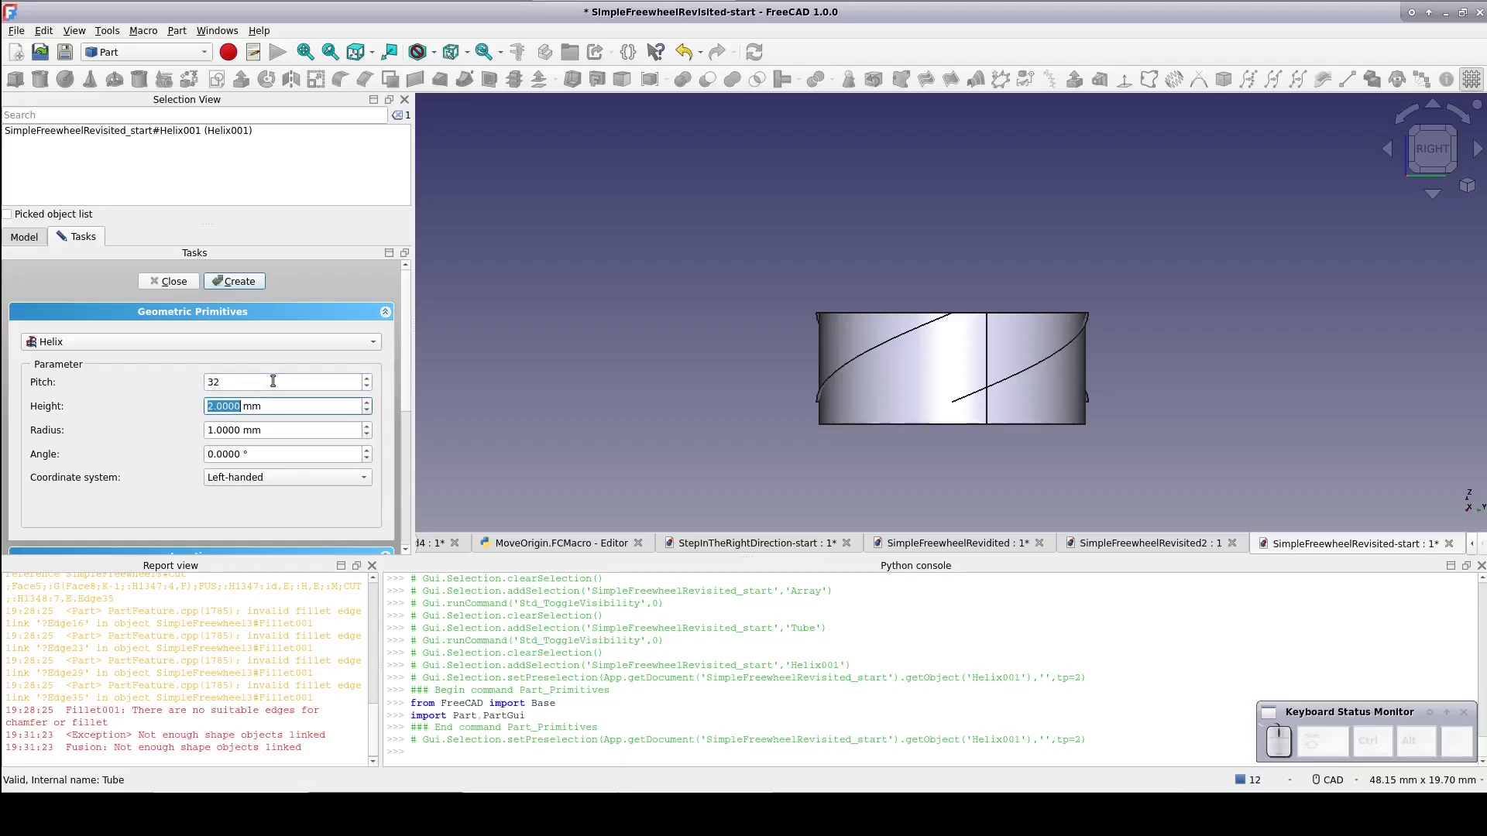
type("4")
key("Tab")
type("6.1")
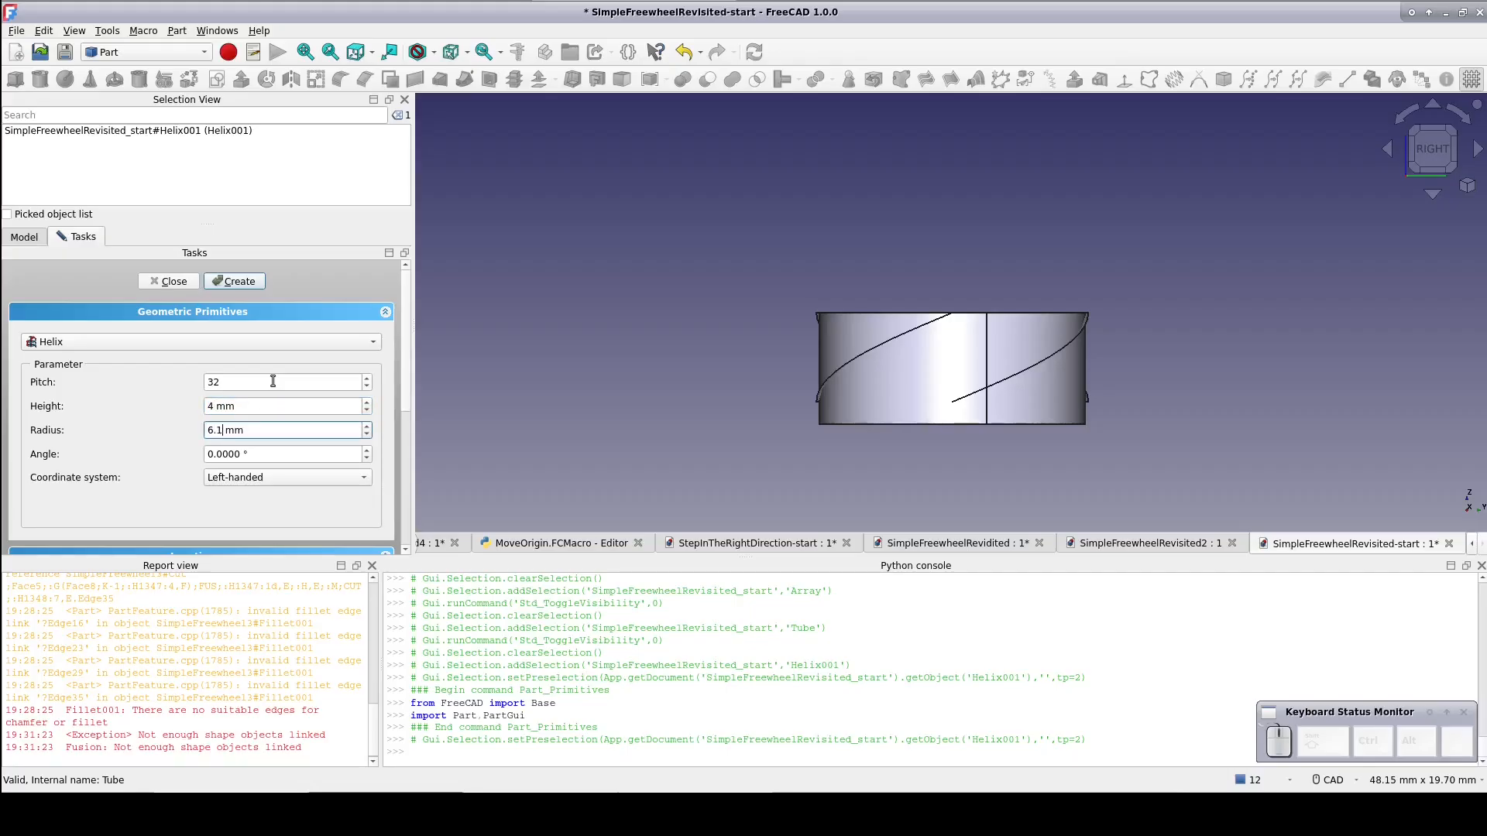
left_click(242, 283)
Create a second left-handed helix with the same pitch and height but a radius of 3.9 mm, and finish adding primitives
left_click(216, 432)
double_click(216, 431)
type("3.9")
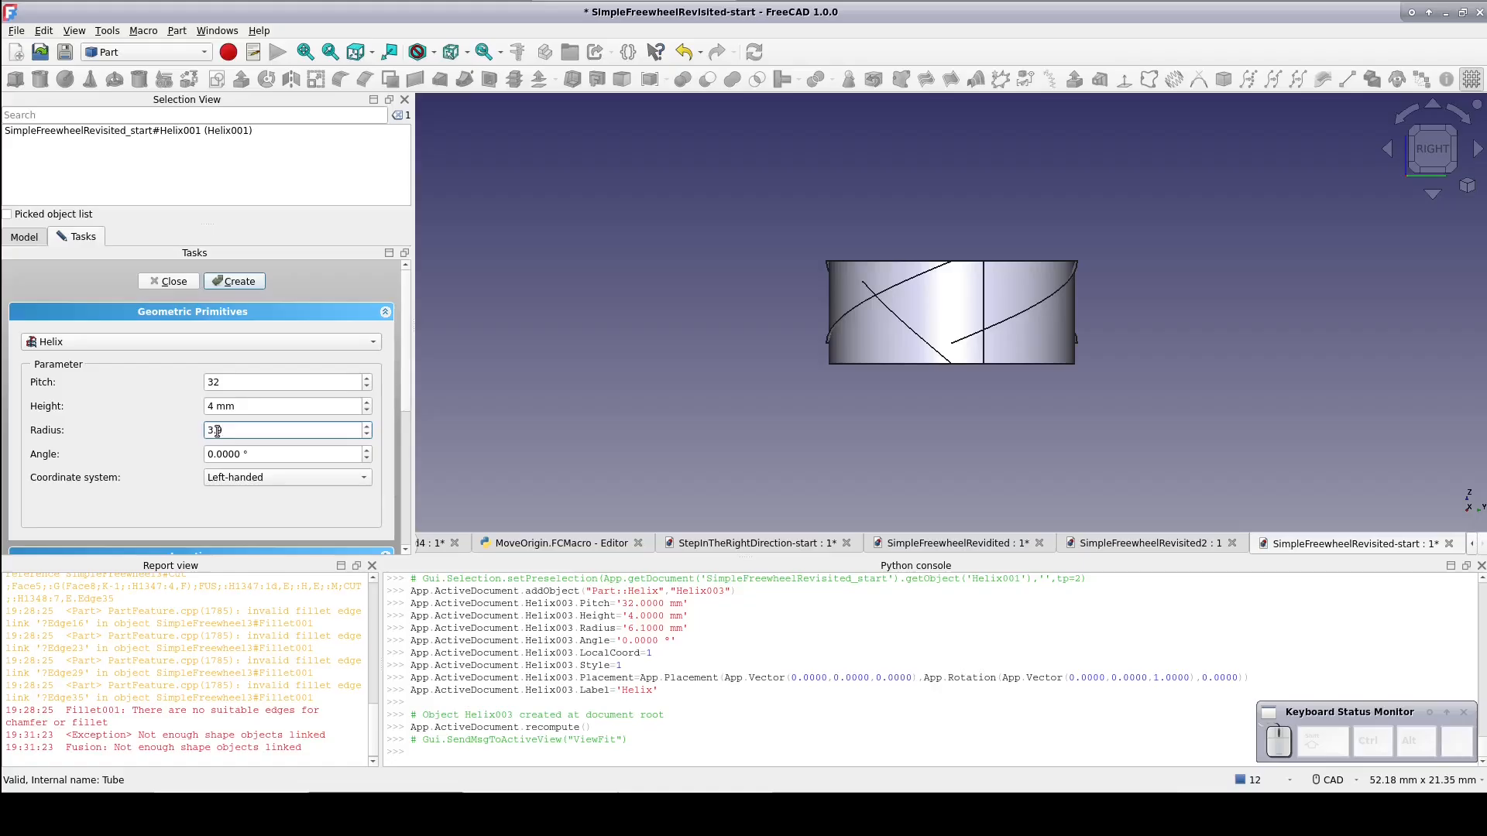
left_click(240, 283)
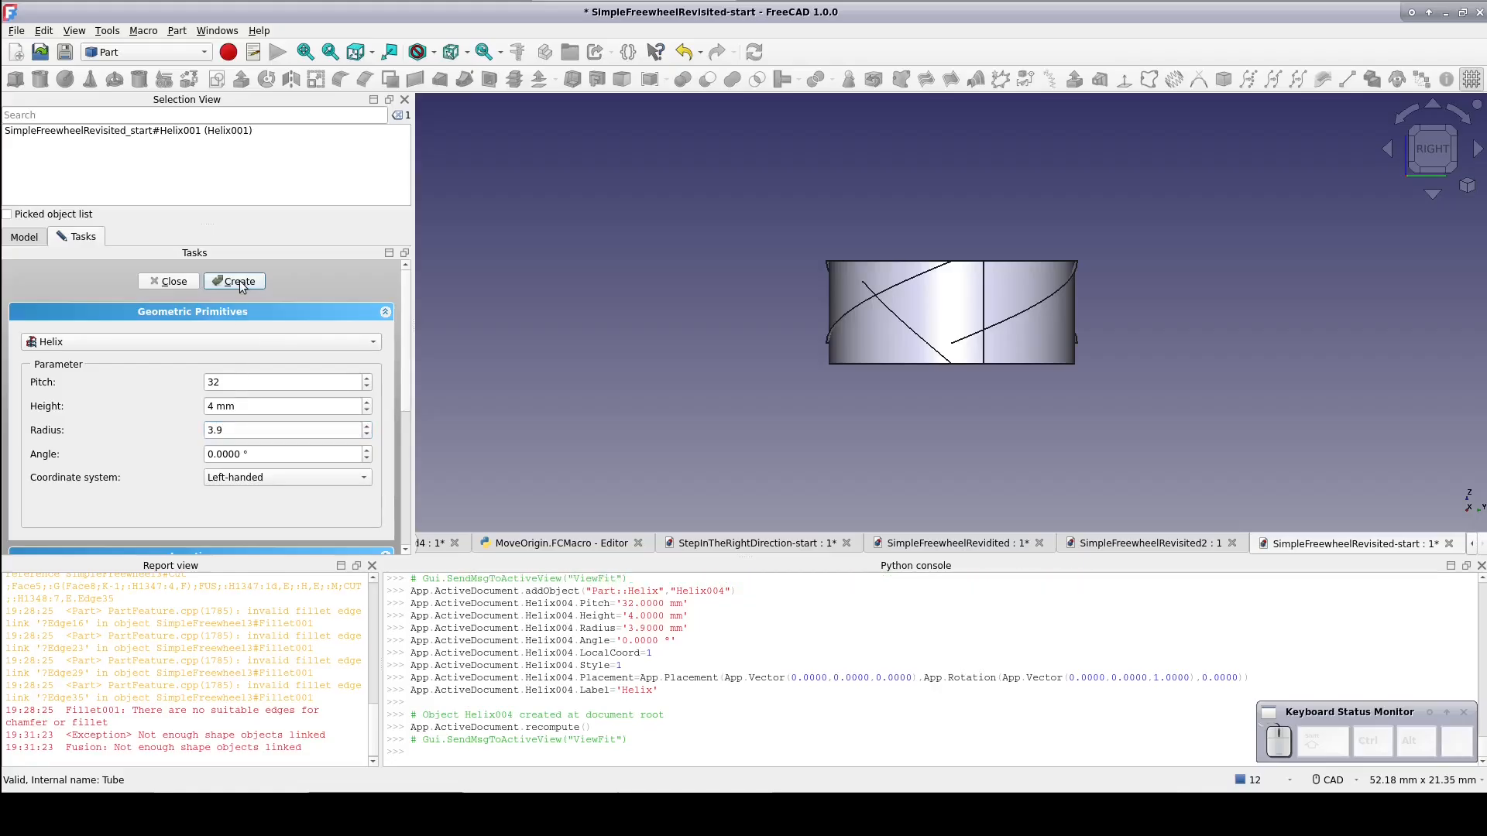
left_click(171, 282)
Set the z position of both Helix003 and Helix004 to 1 mm
scroll(135, 341, "down", 2)
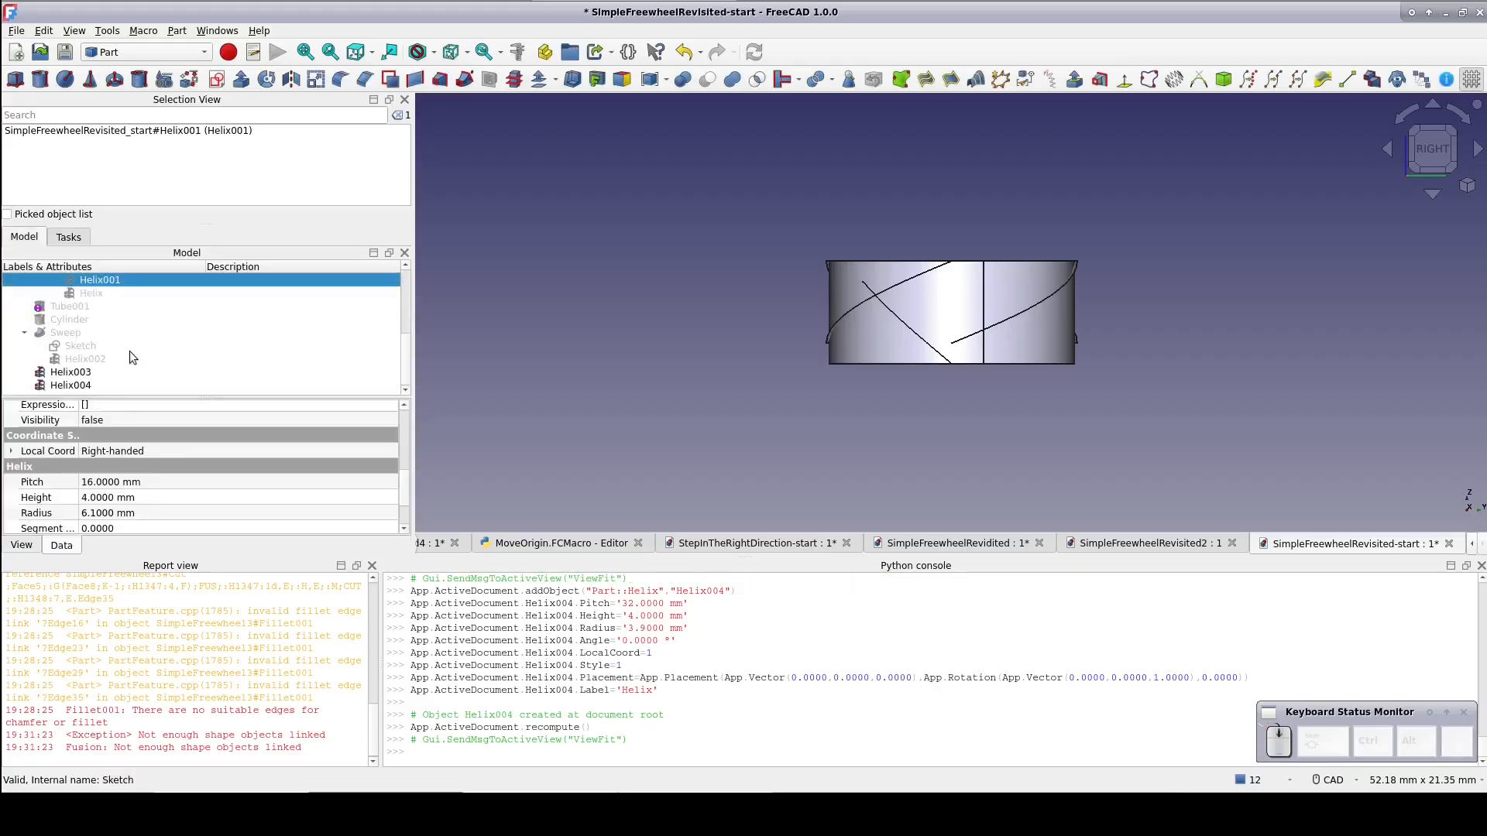
left_click(91, 373)
left_click(87, 385, "shift")
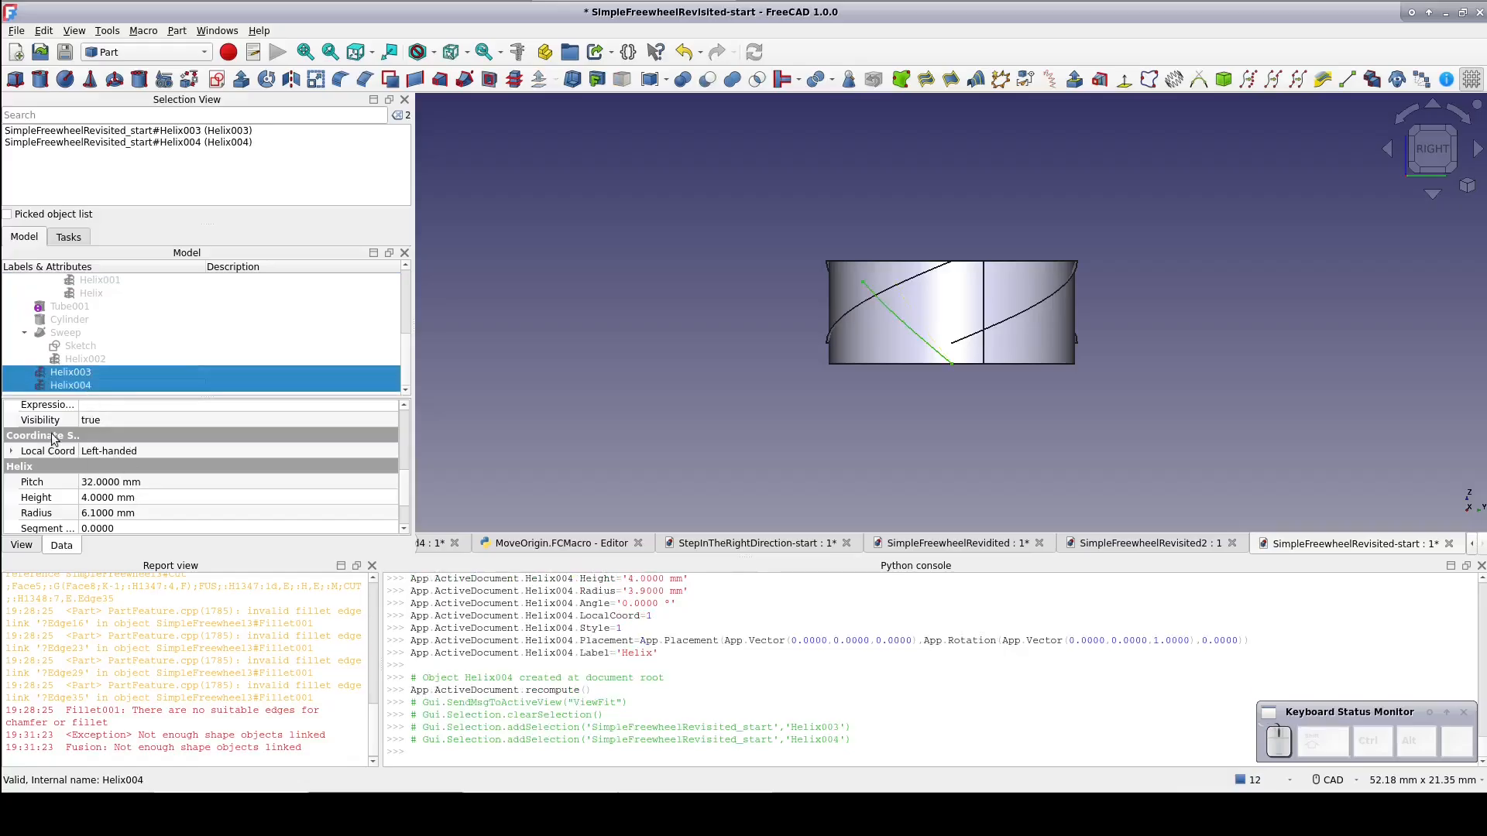
scroll(54, 449, "up", 2)
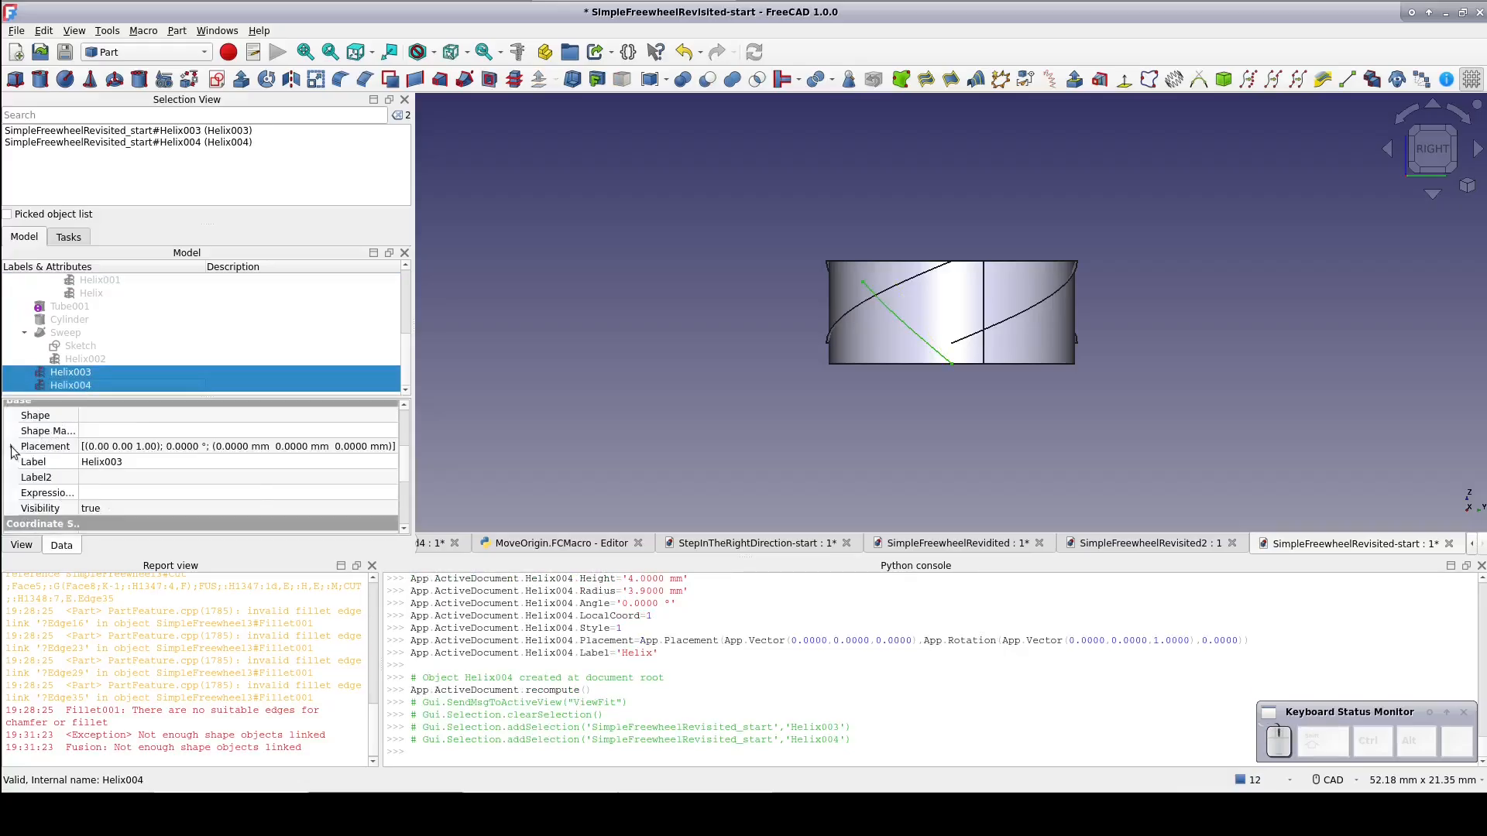
left_click(12, 447)
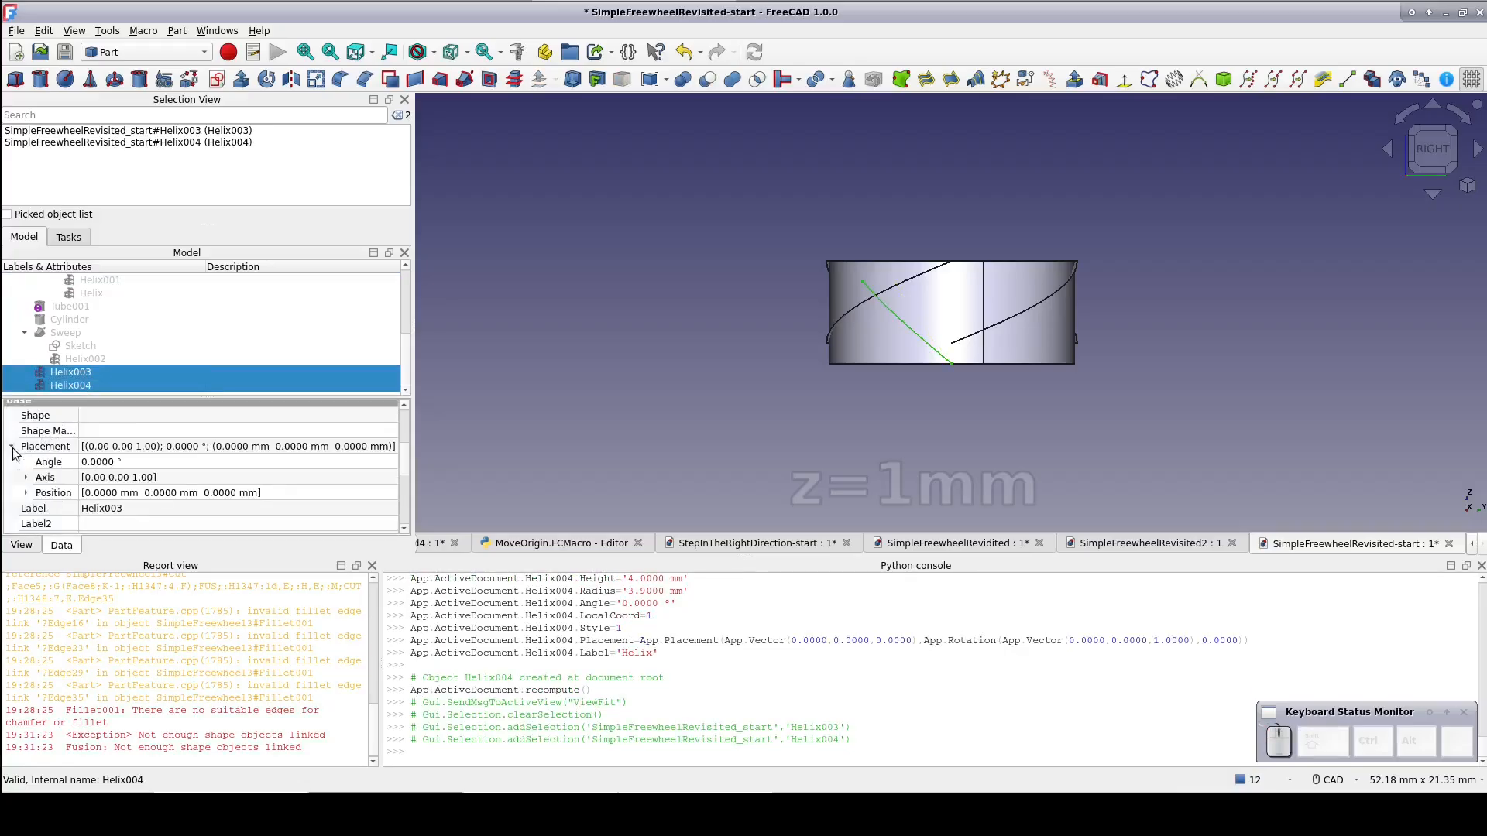
left_click(25, 493)
left_click(147, 496)
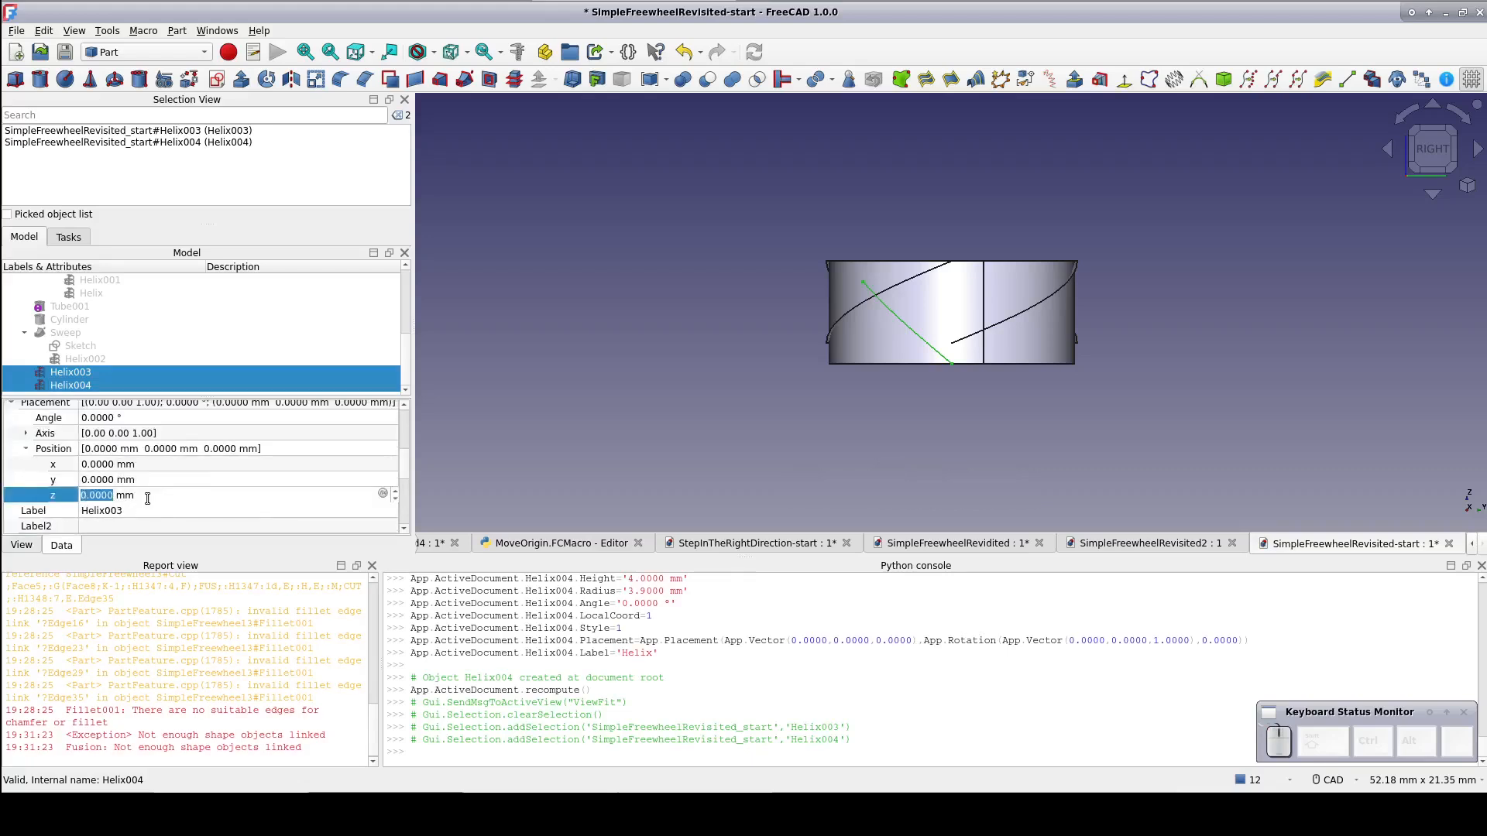
type("1")
key("Return")
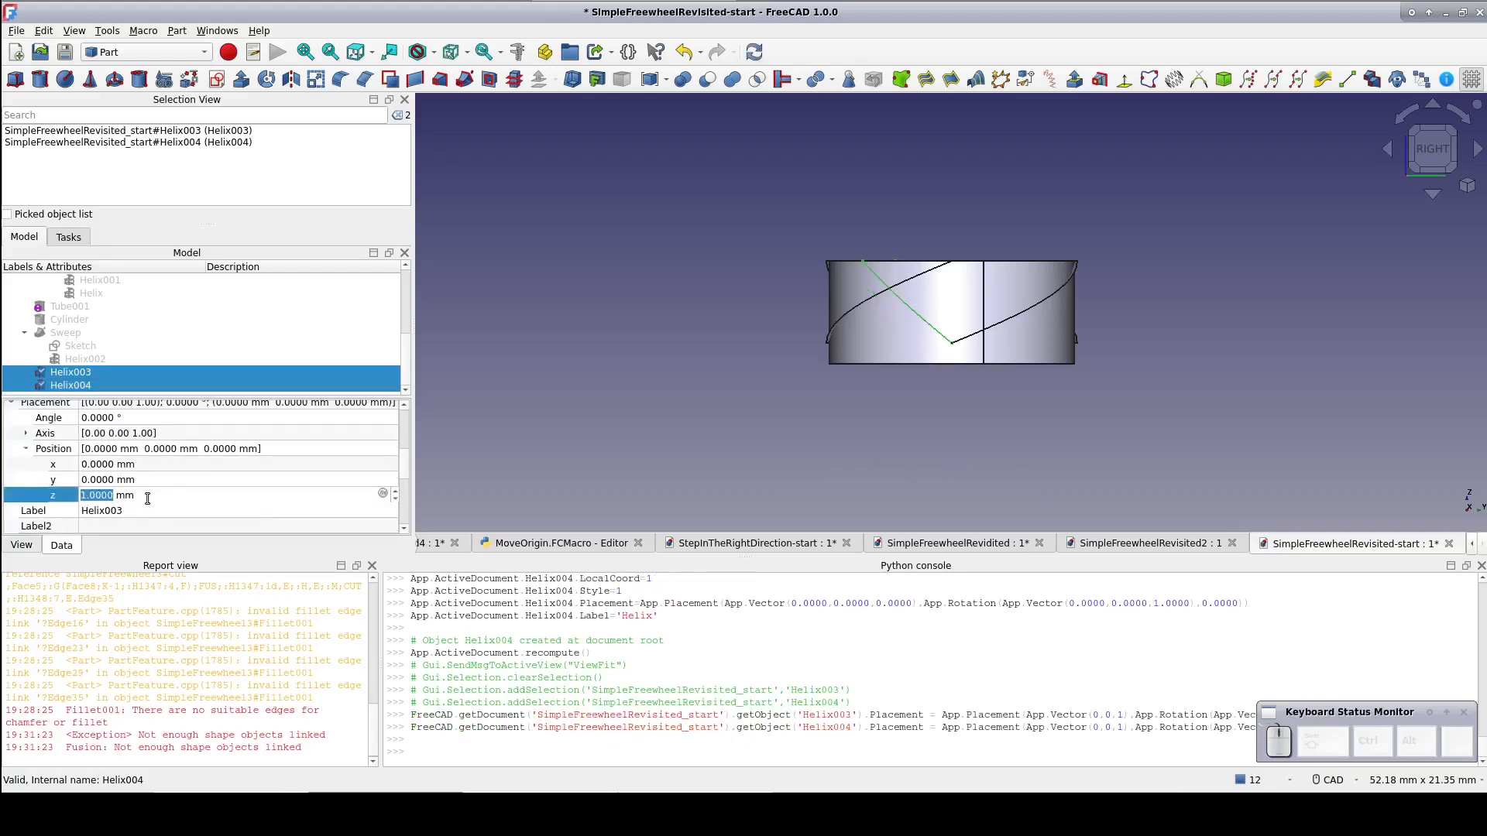
Create a ruled surface between Helix003 and Helix004
left_click(569, 407)
left_click(70, 374)
left_click(70, 386, "ctrl")
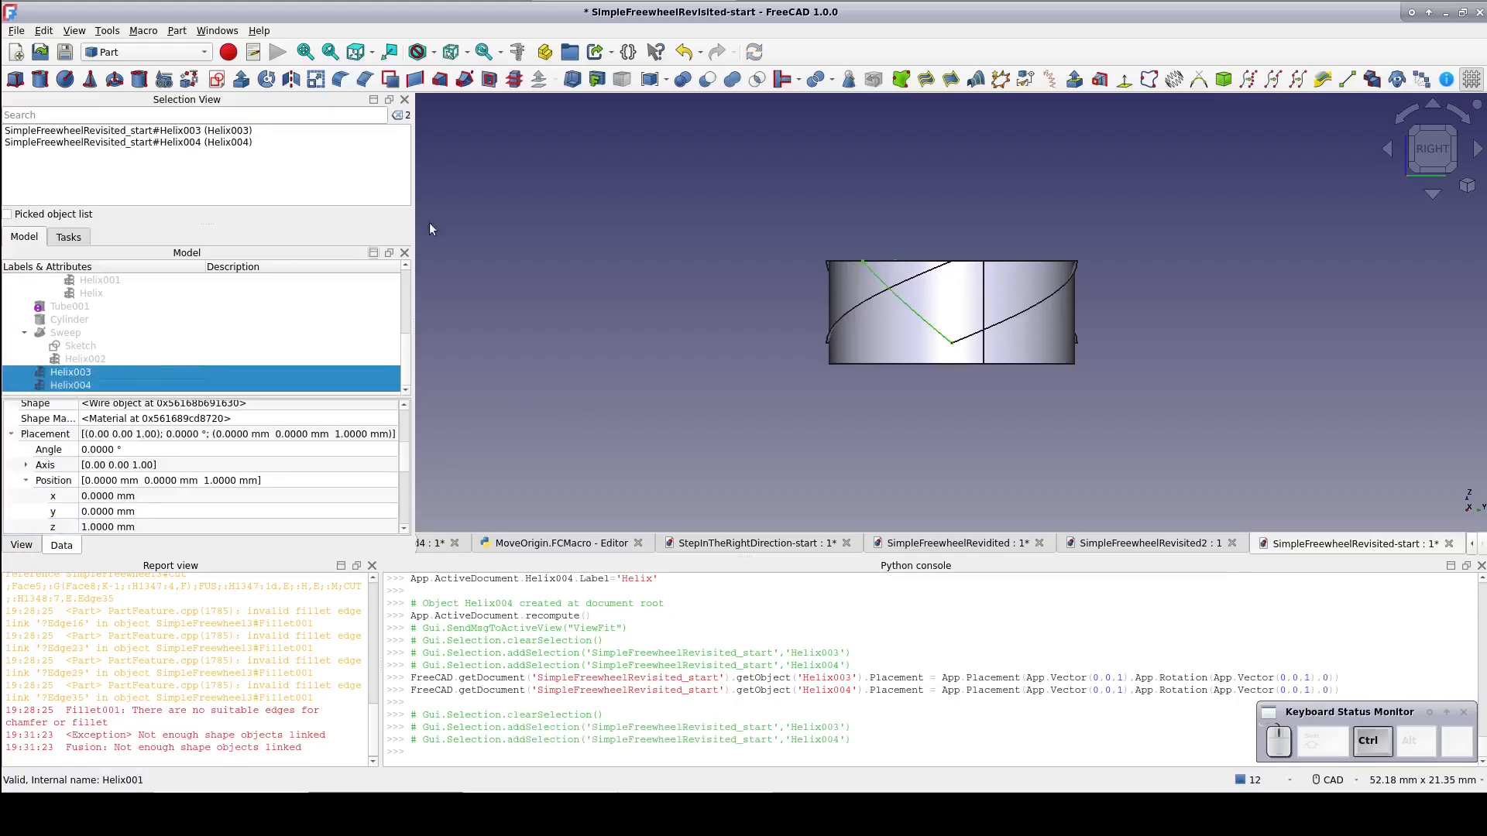
left_click(416, 80)
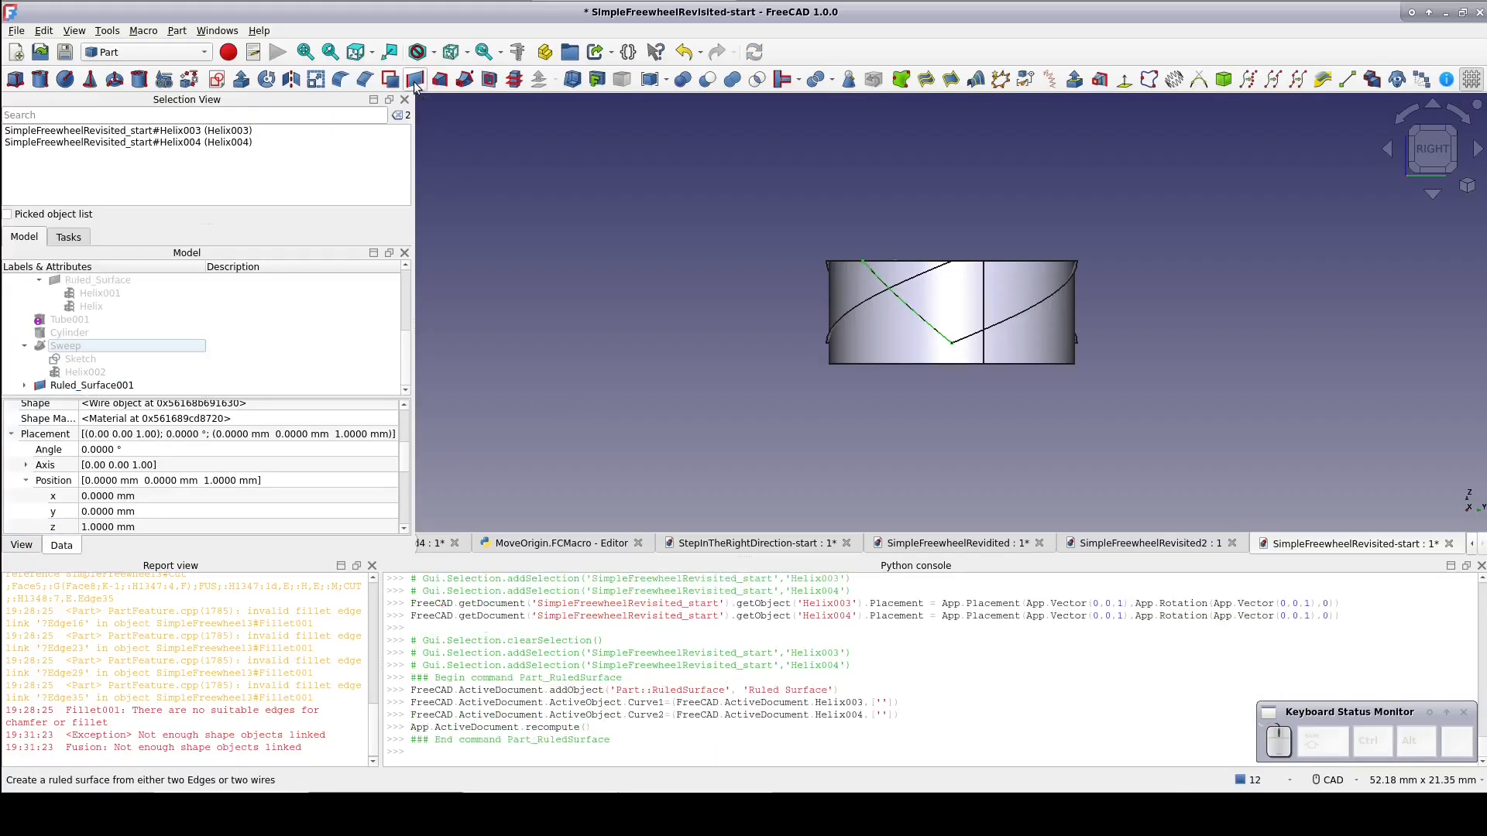
Inspect the ruled surfaces from an angle by briefly hiding Tube and showing it again
middle_click_drag(691, 211, 768, 218)
left_click(857, 228)
key("space")
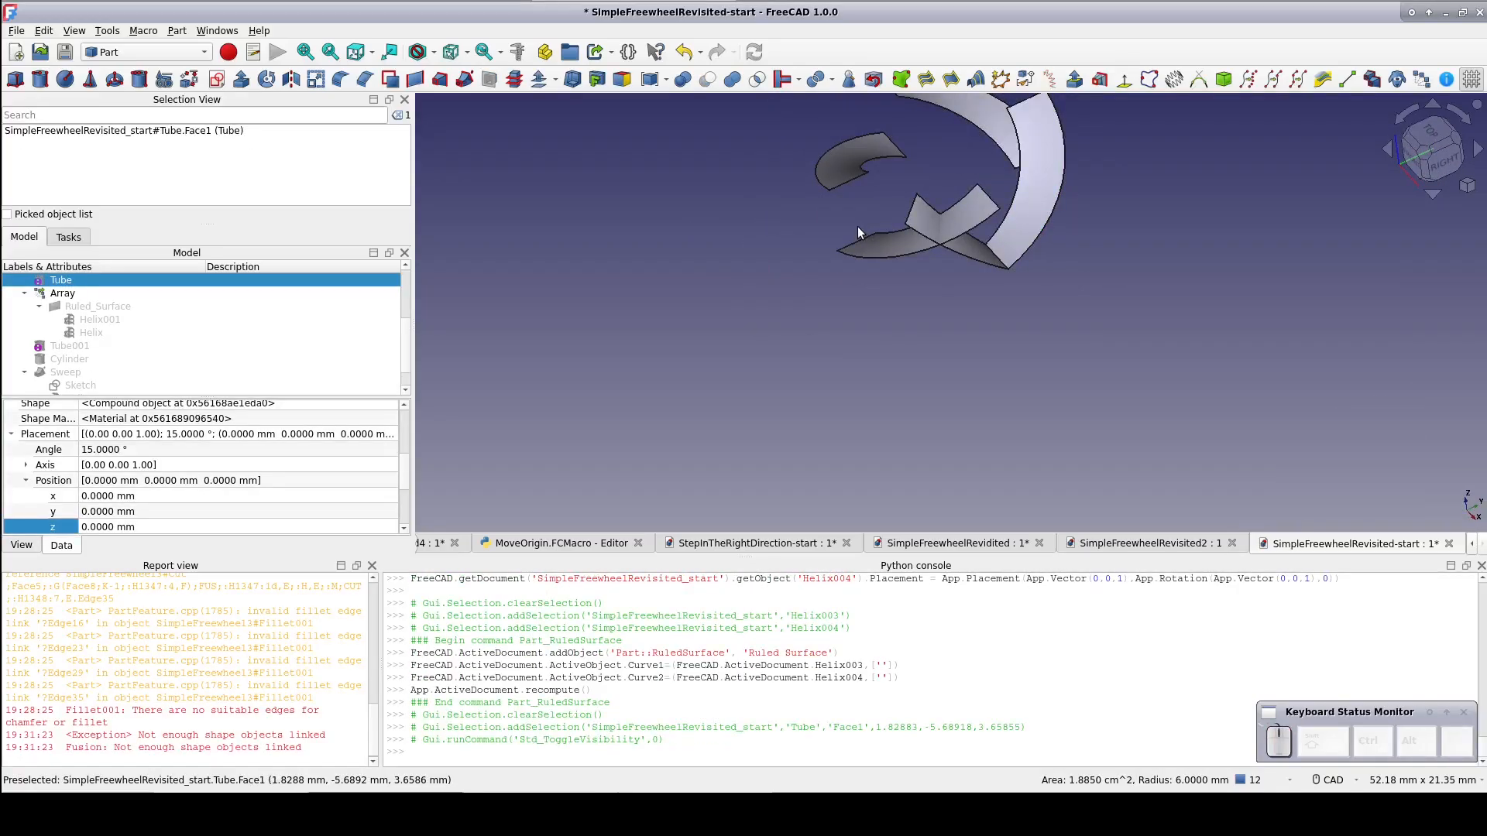
mouse_move(976, 324)
middle_mouse_down()
mouse_move(936, 325)
mouse_move(877, 286)
middle_mouse_up()
key("space")
Make a fused polar array of Ruled_Surface001 with 4 elements over 360° around the origin
left_click(84, 293)
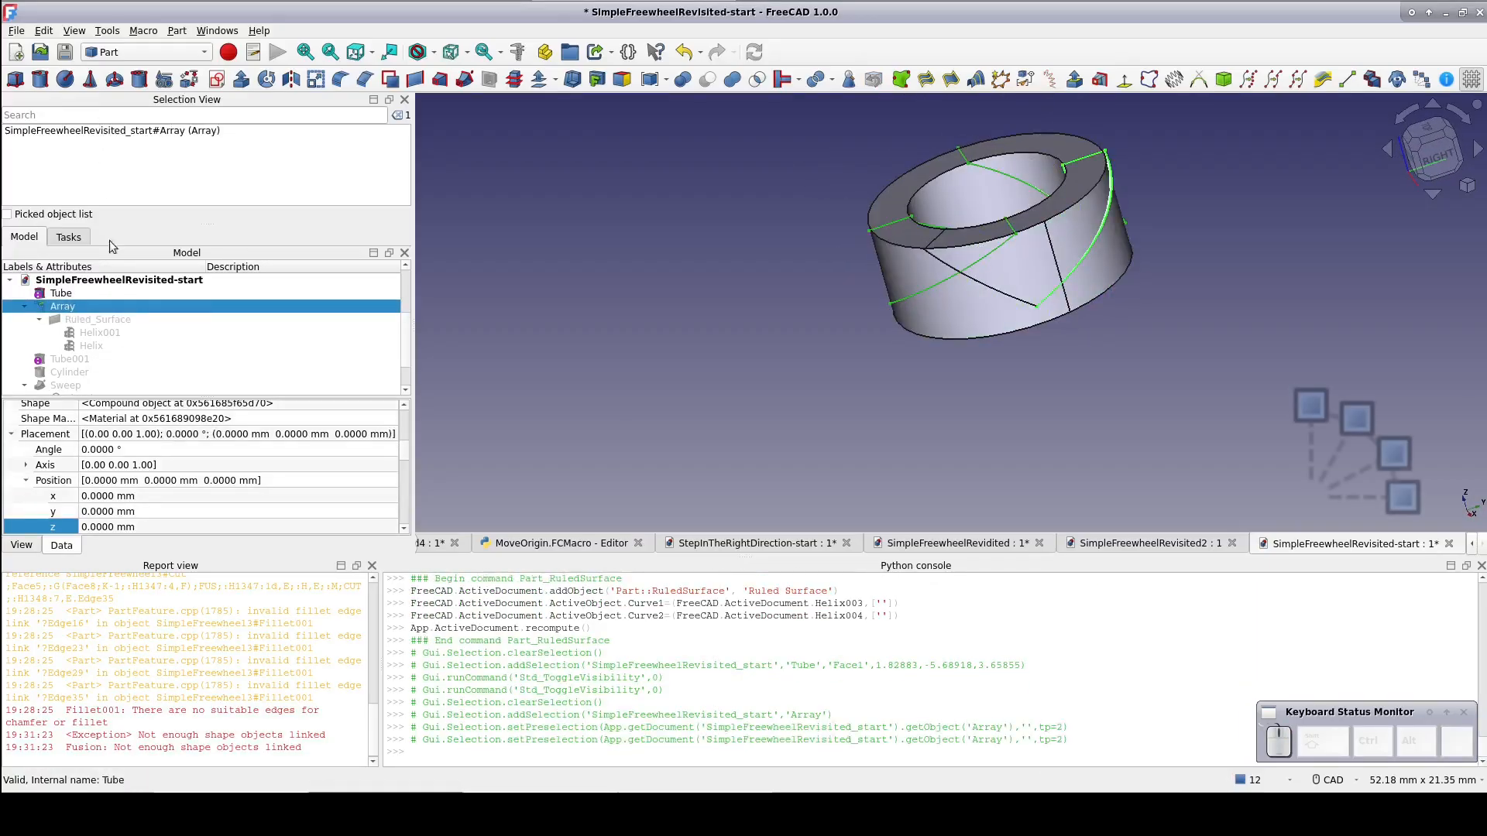
scroll(113, 315, "down", 1)
left_click(85, 386)
left_click(1421, 79)
scroll(251, 409, "down", 1)
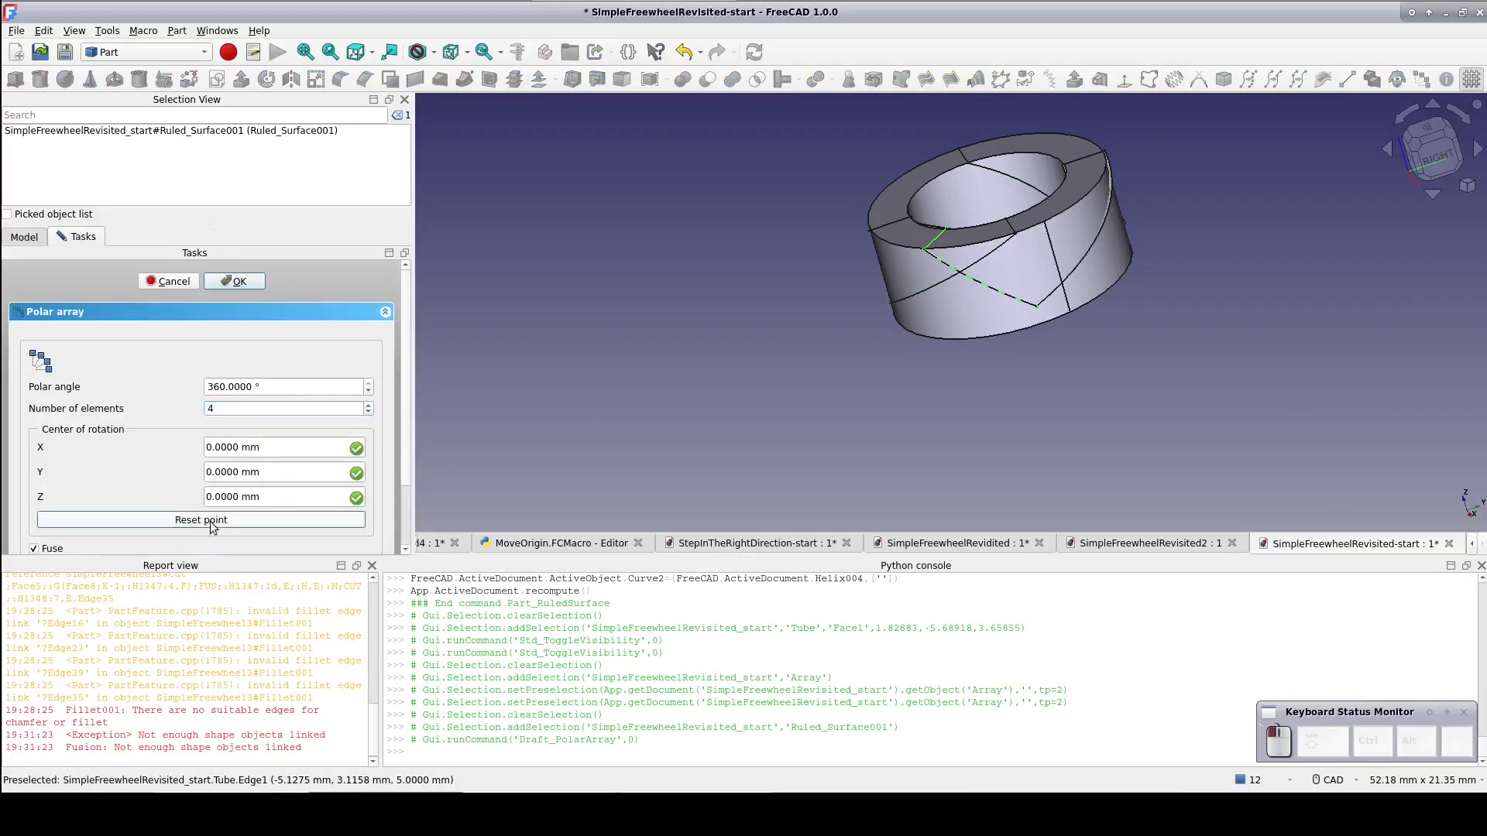
left_click(234, 281)
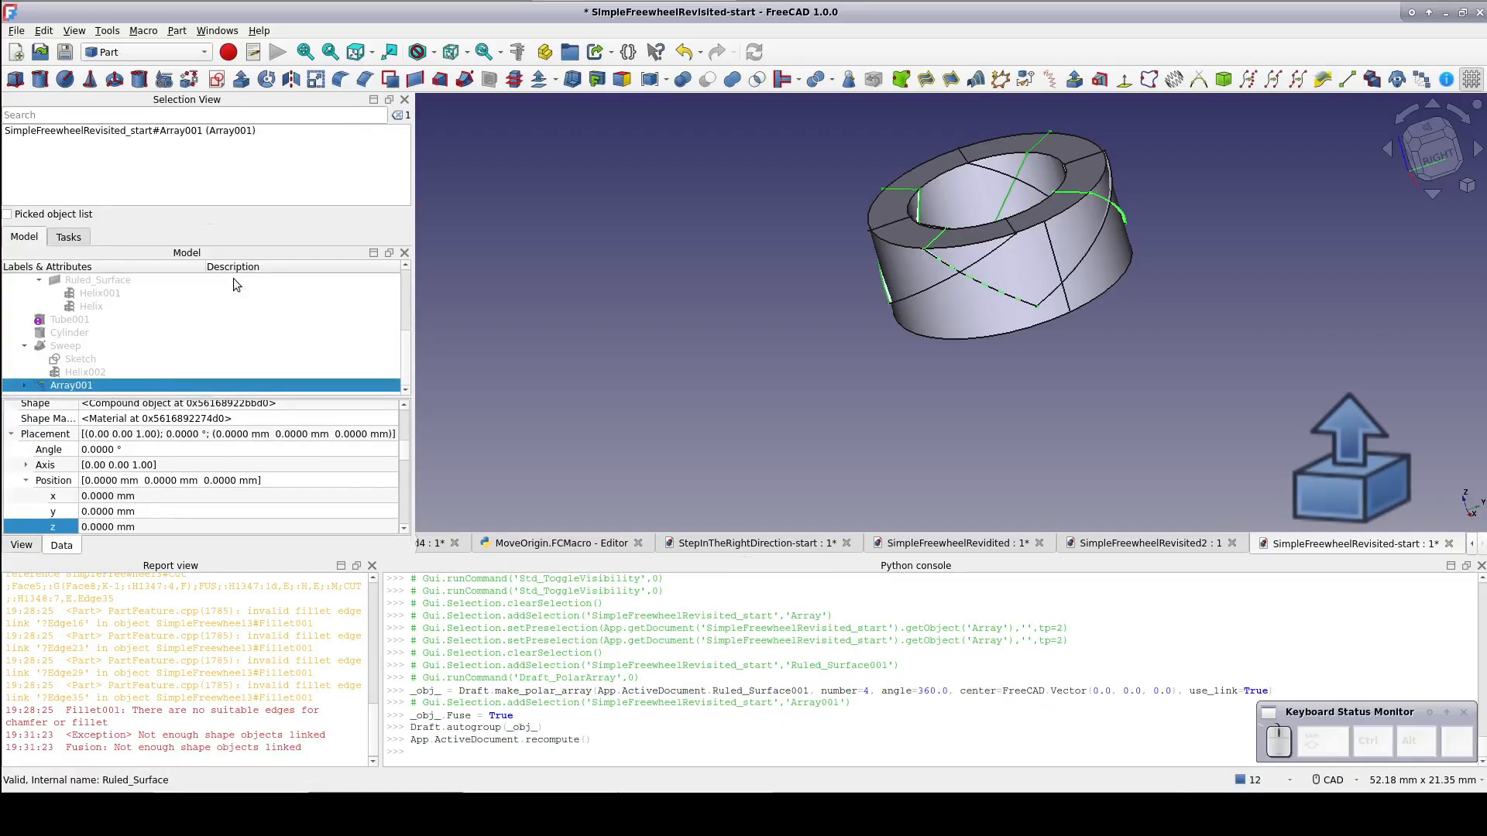
Extrude Array001 10 mm along the Z direction
left_click(241, 79)
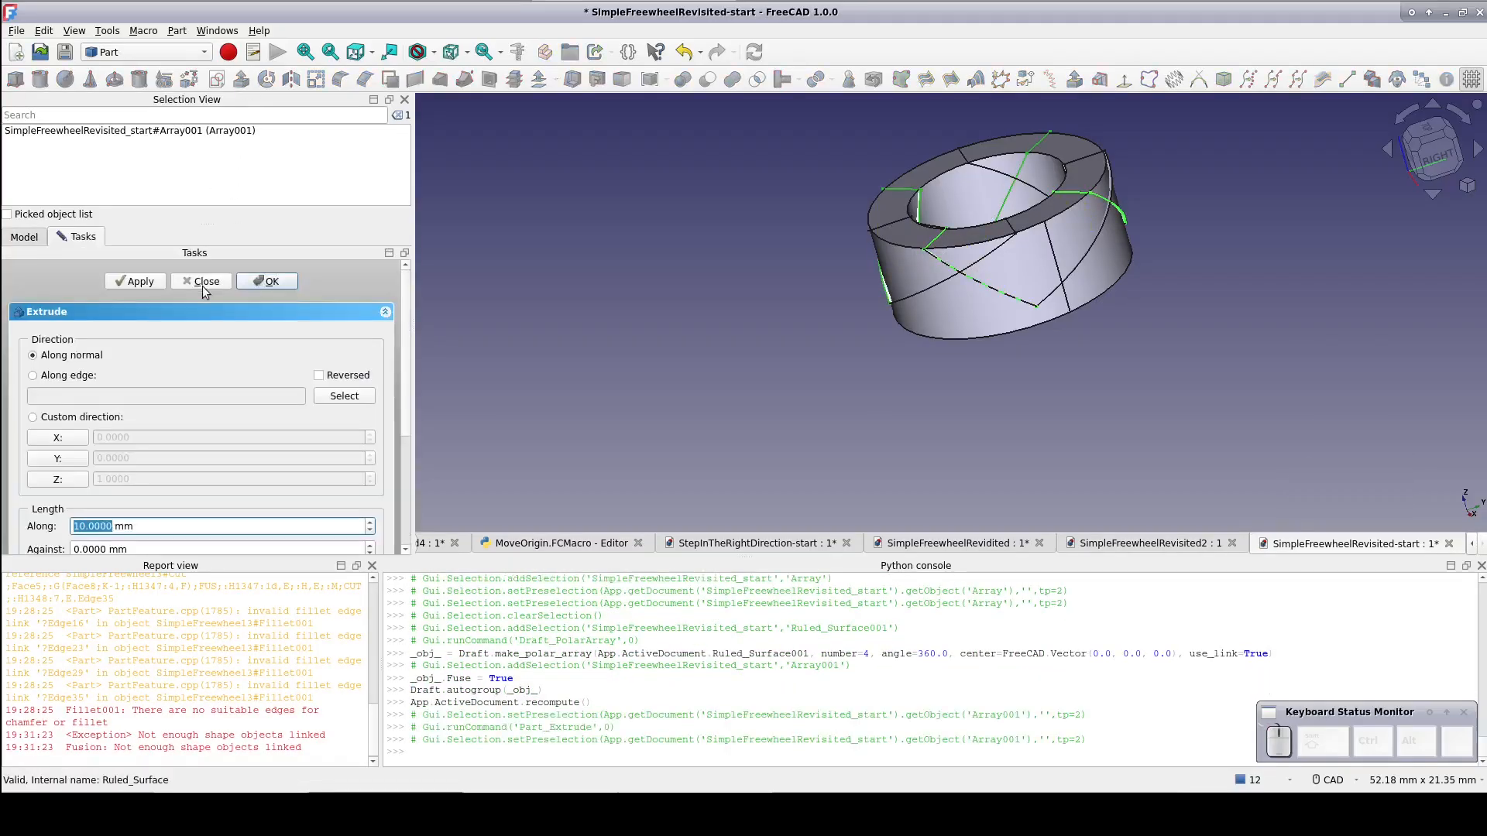
left_click(74, 481)
left_click(74, 481)
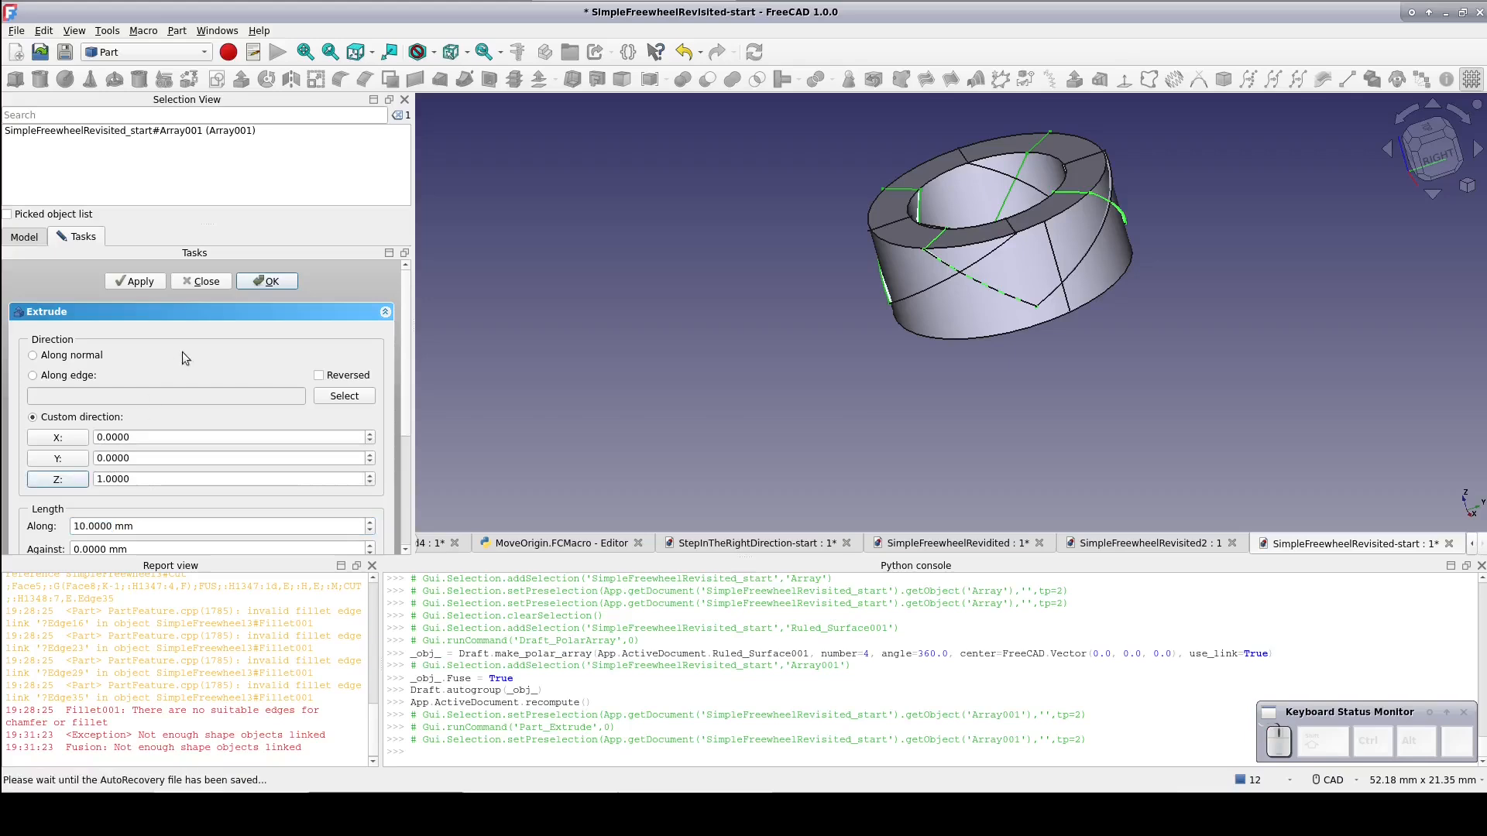
left_click(264, 282)
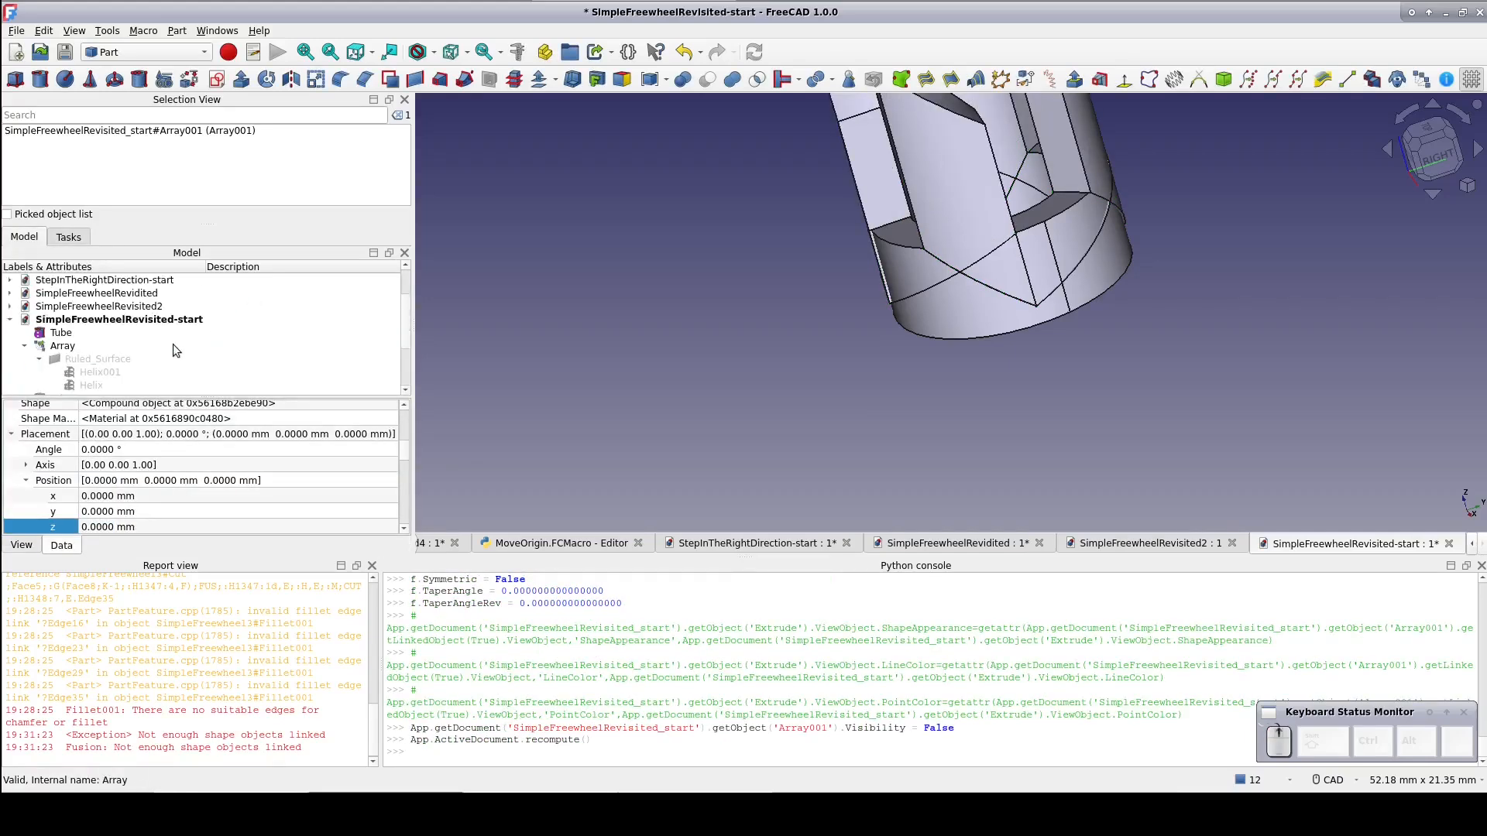
Extrude Array 10 mm along the Z direction
left_click(78, 347)
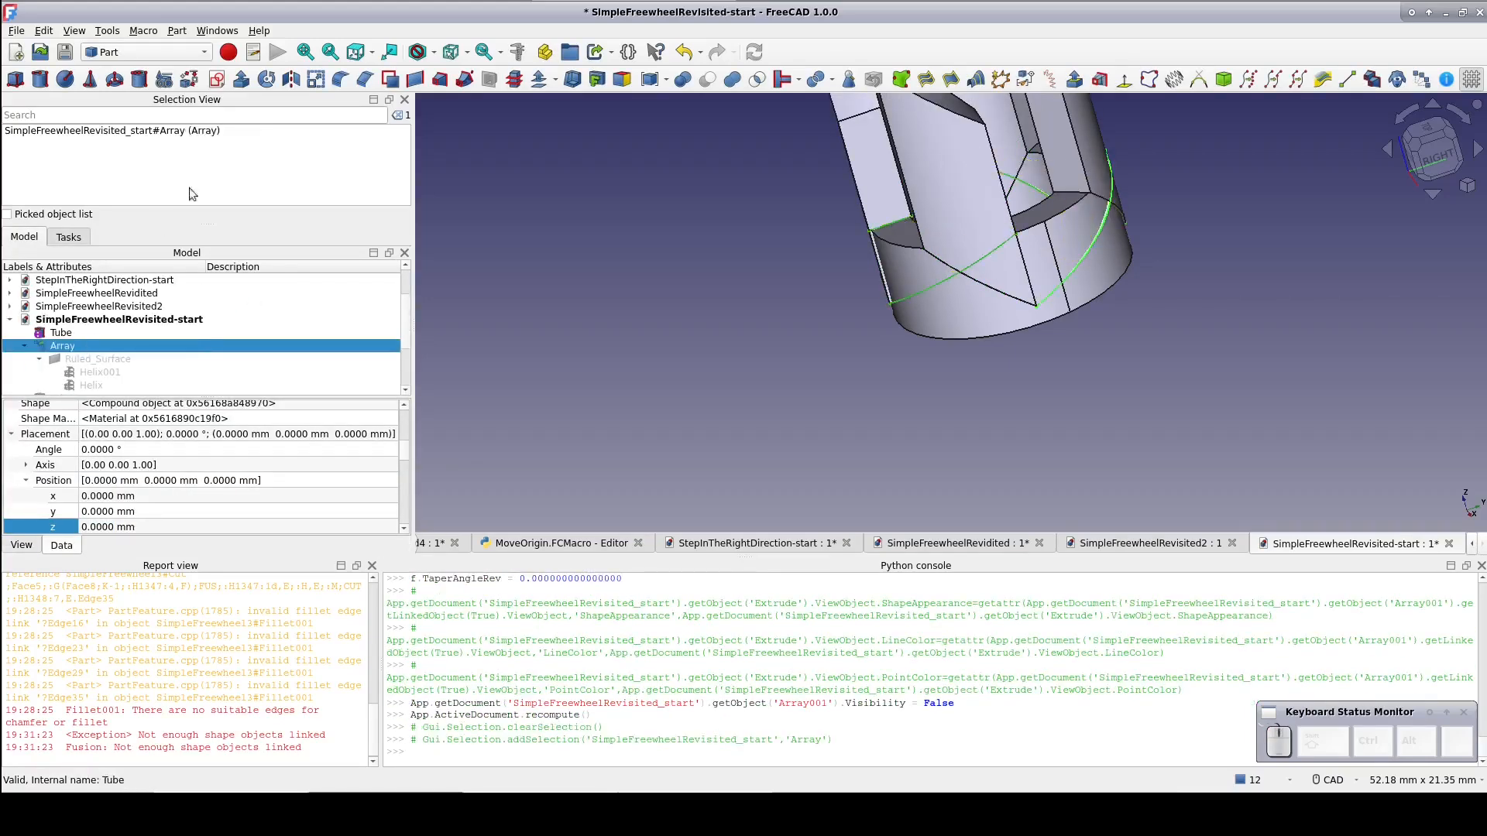
left_click(241, 80)
left_click(58, 479)
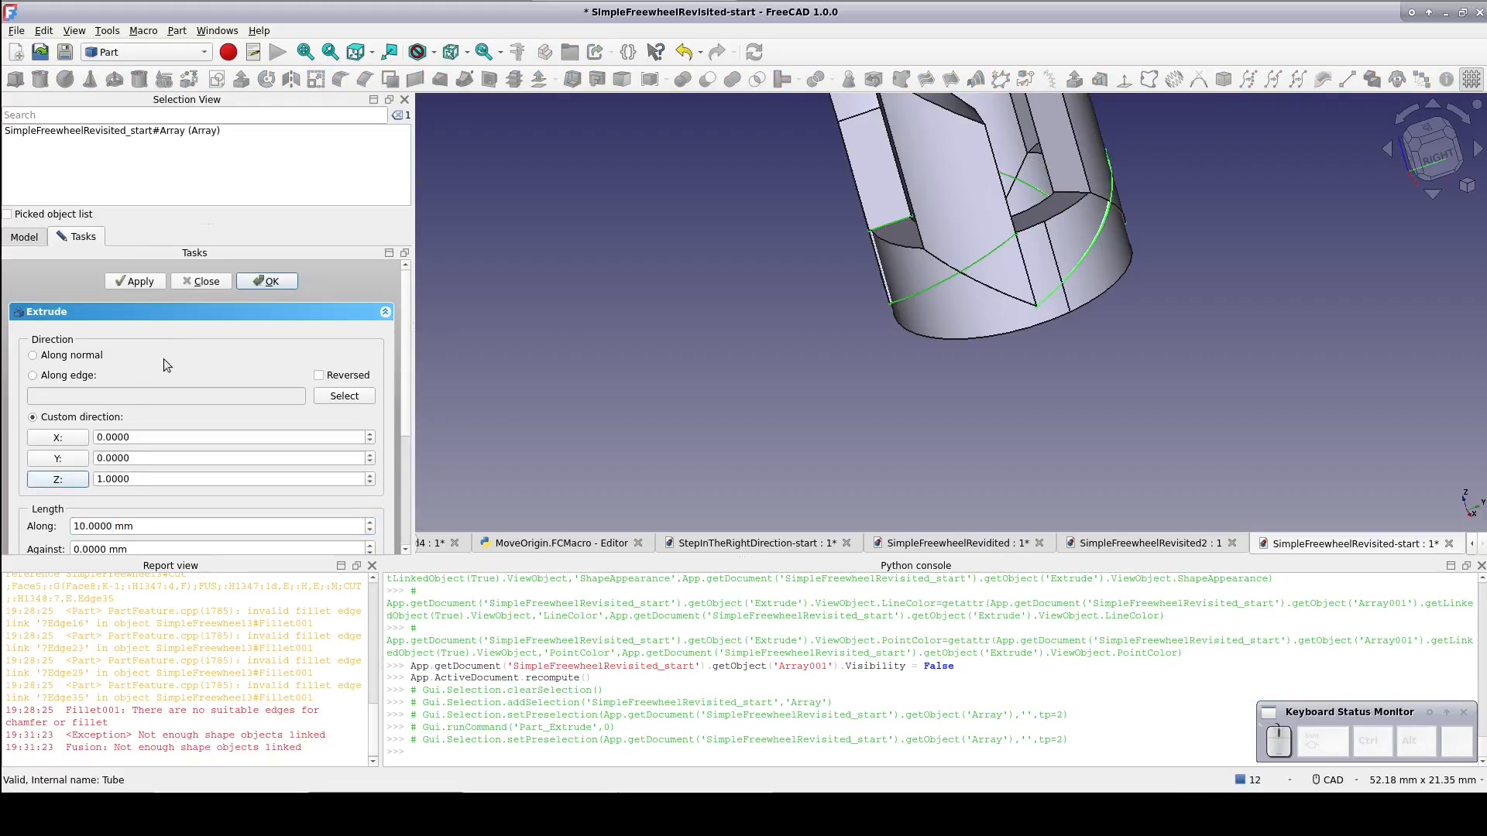
left_click(266, 282)
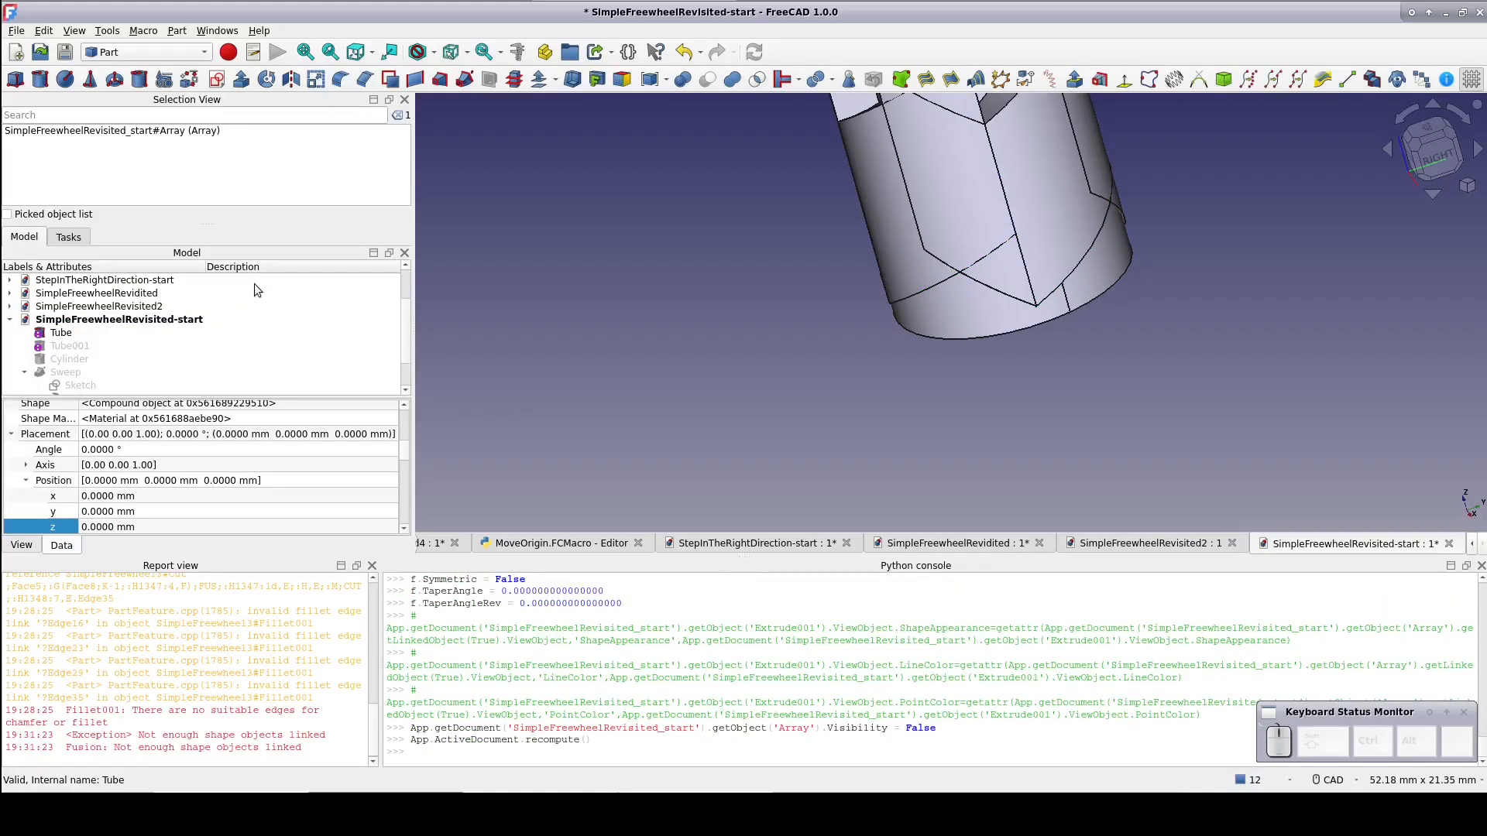
Fuse Extrude and Extrude001 into one shape and view it from another side
scroll(254, 283, "down", 1)
left_click(68, 373)
left_click(77, 385, "ctrl")
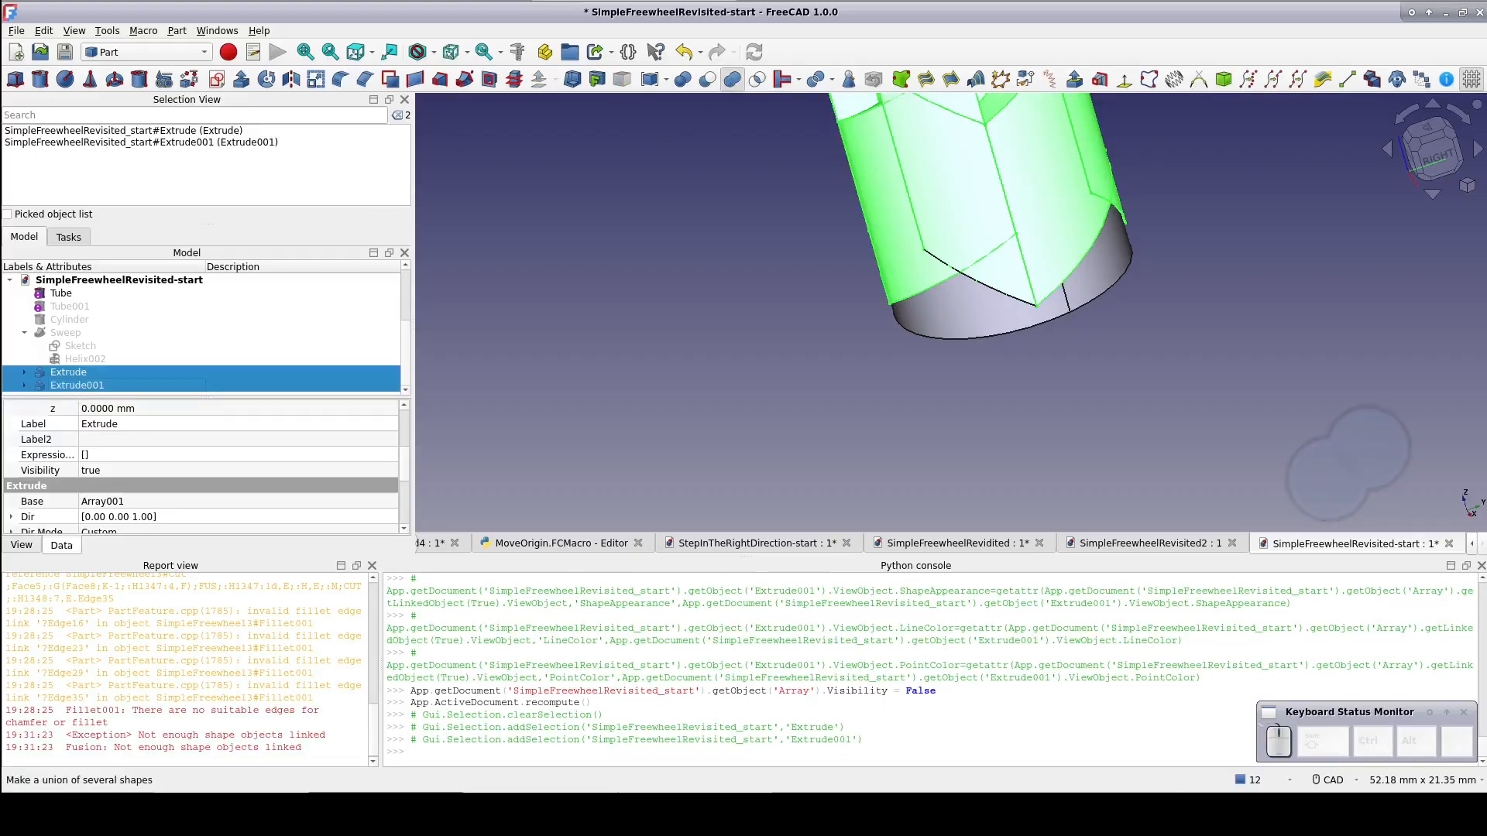
left_click(731, 80)
middle_click_drag(713, 288, 791, 265)
middle_click_drag(833, 265, 901, 284)
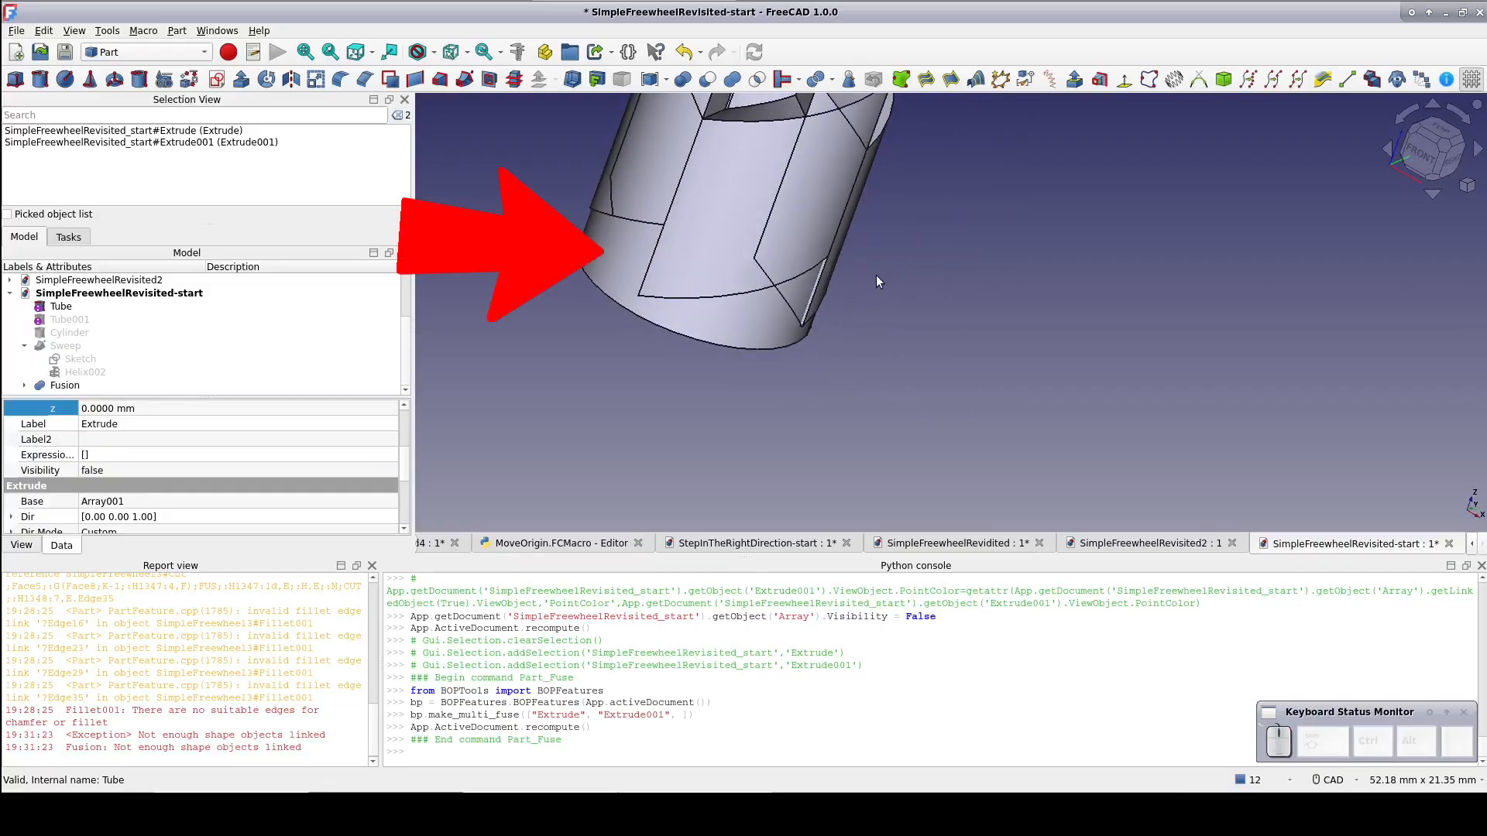
Expand the fusion in the tree and toggle Extrude's visibility to compare it with the fused shape
left_click(25, 385)
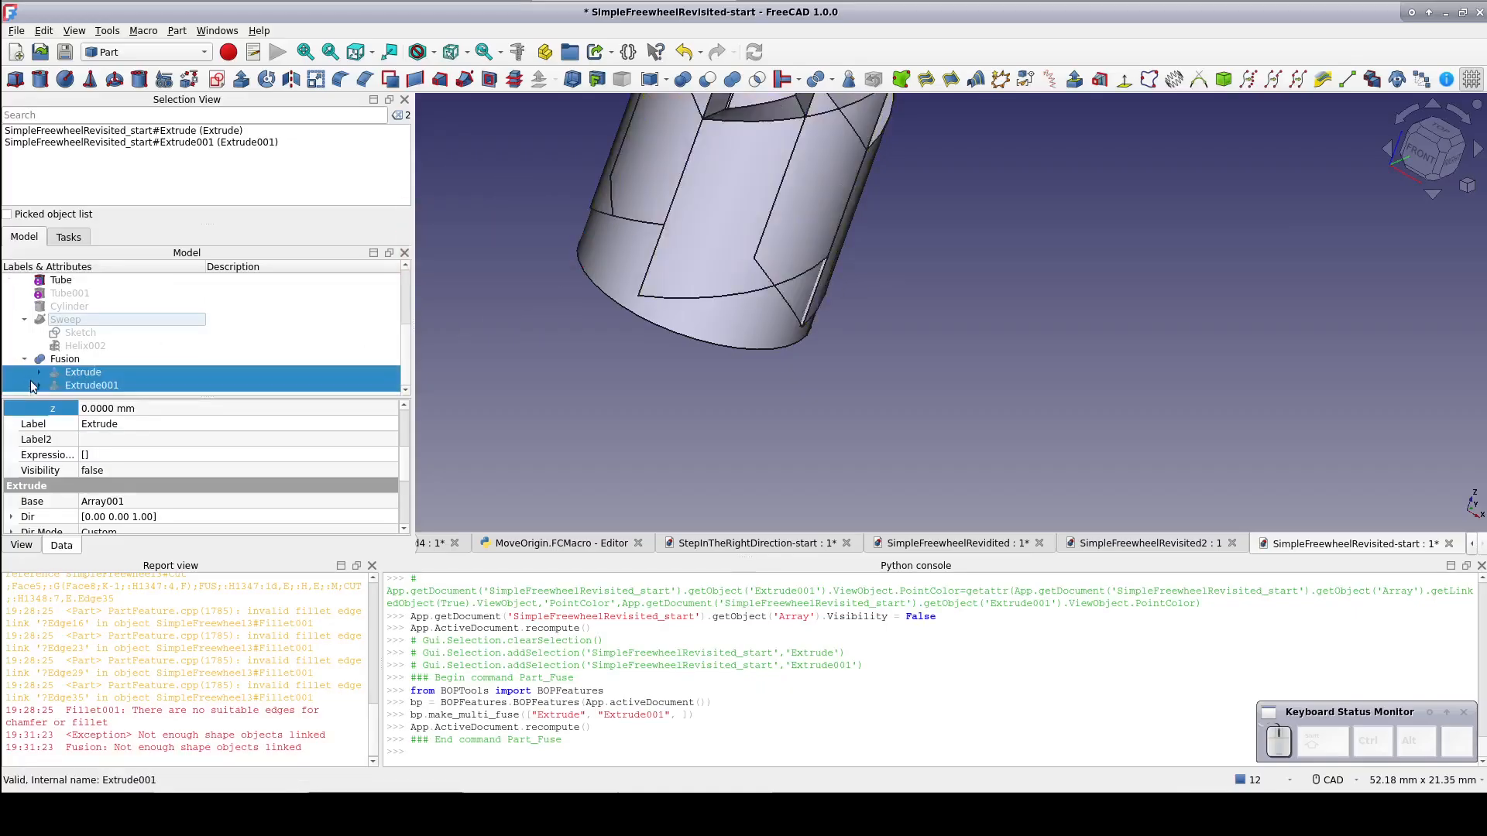
left_click(80, 374)
key("space")
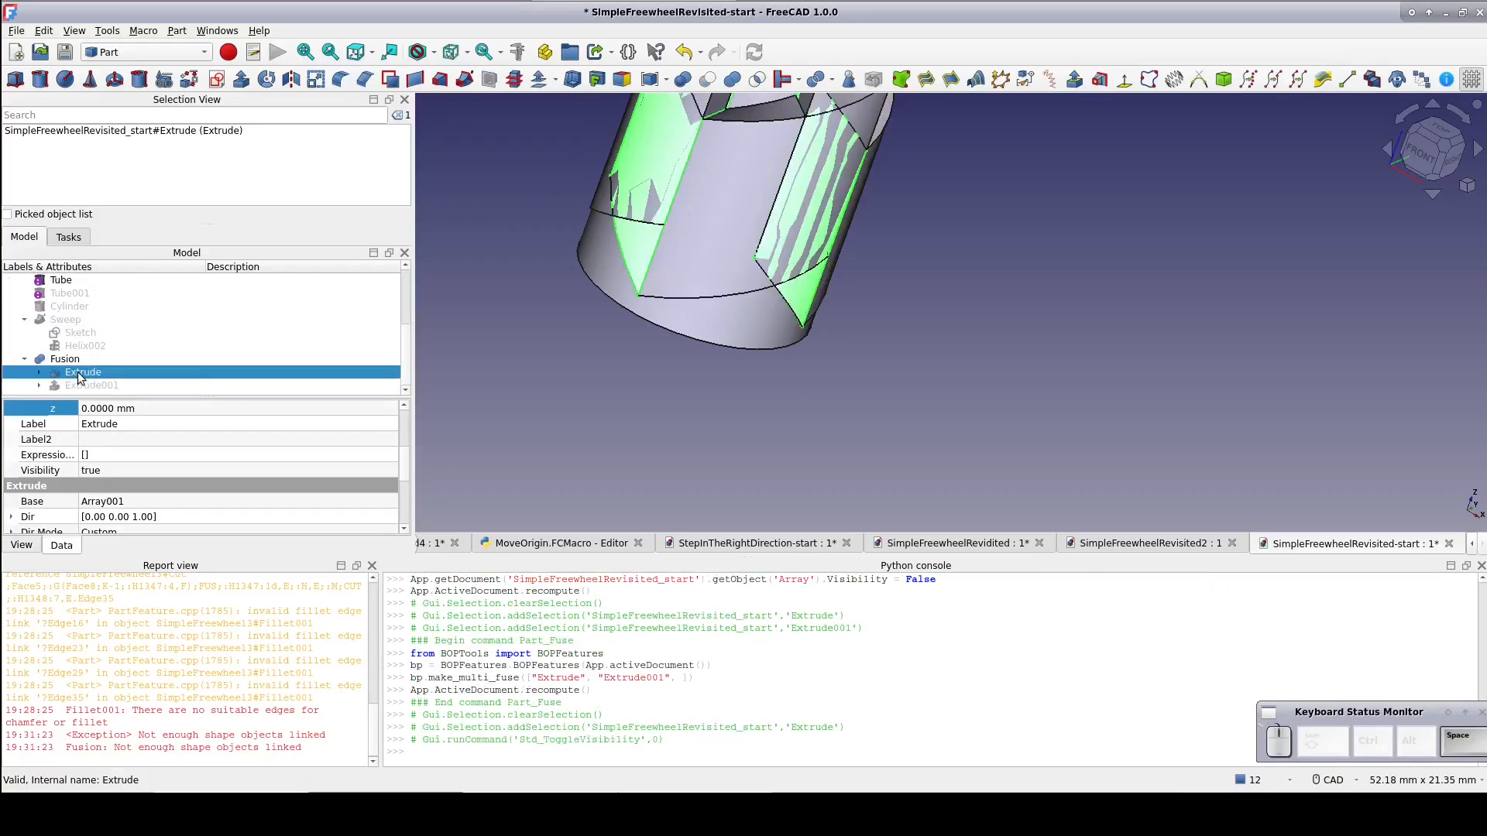
key("space")
key("space")
key("space")
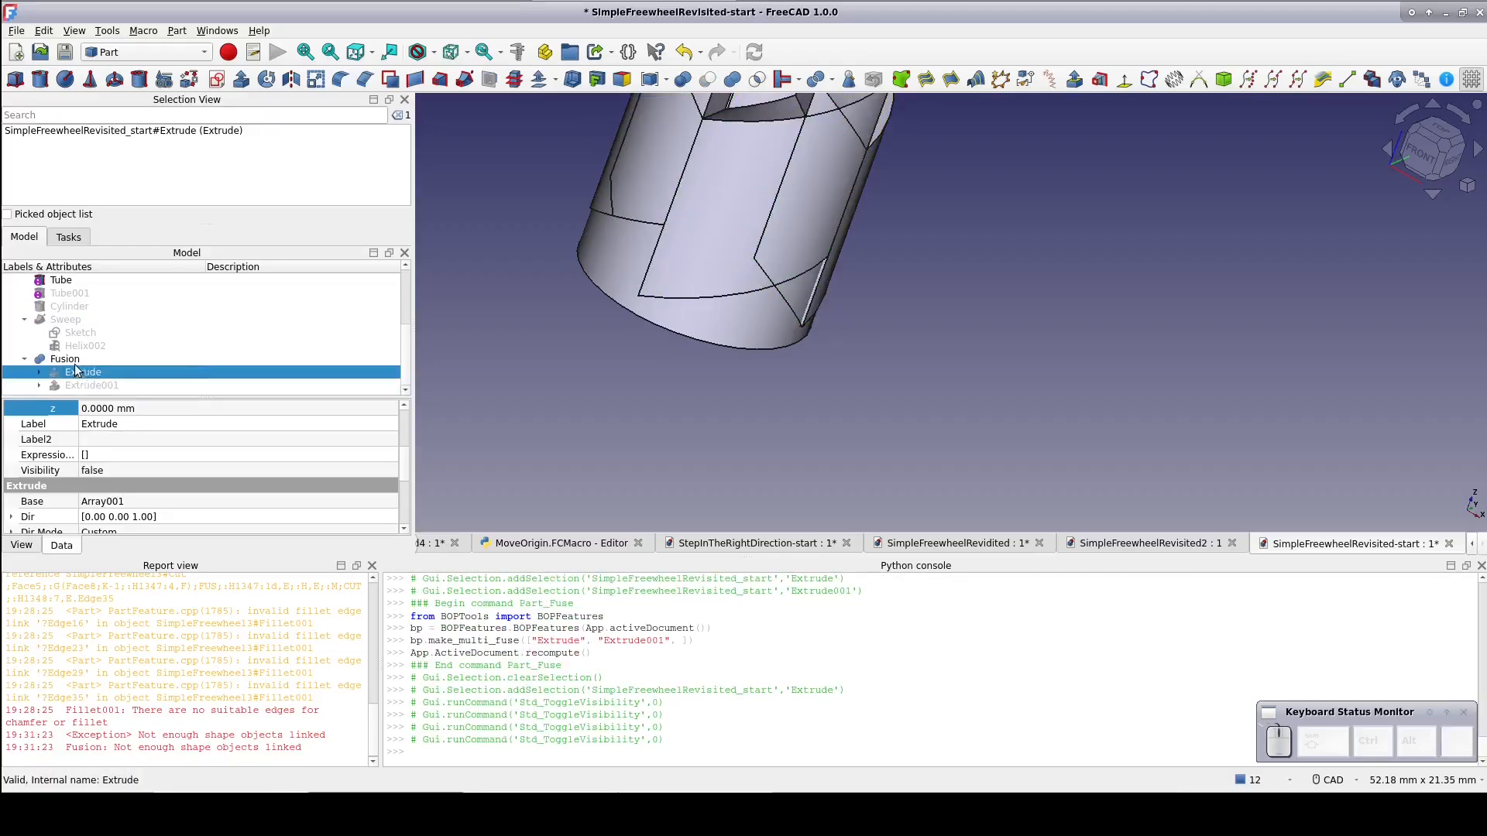
Delete the Fusion and both array extrusions, Extrude and Extrude001, keeping the underlying arrays
left_click(71, 360)
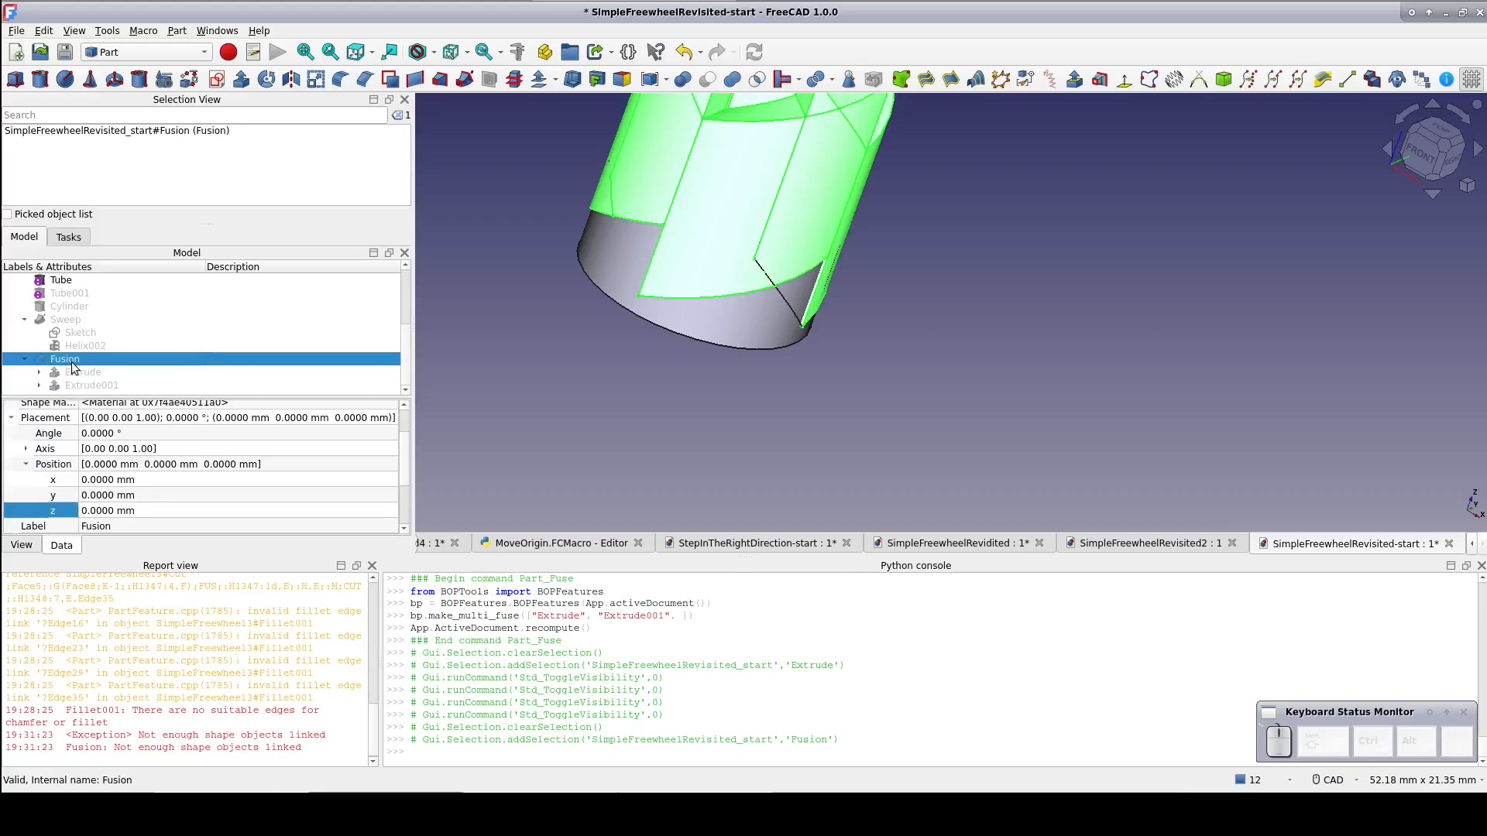
key("Delete")
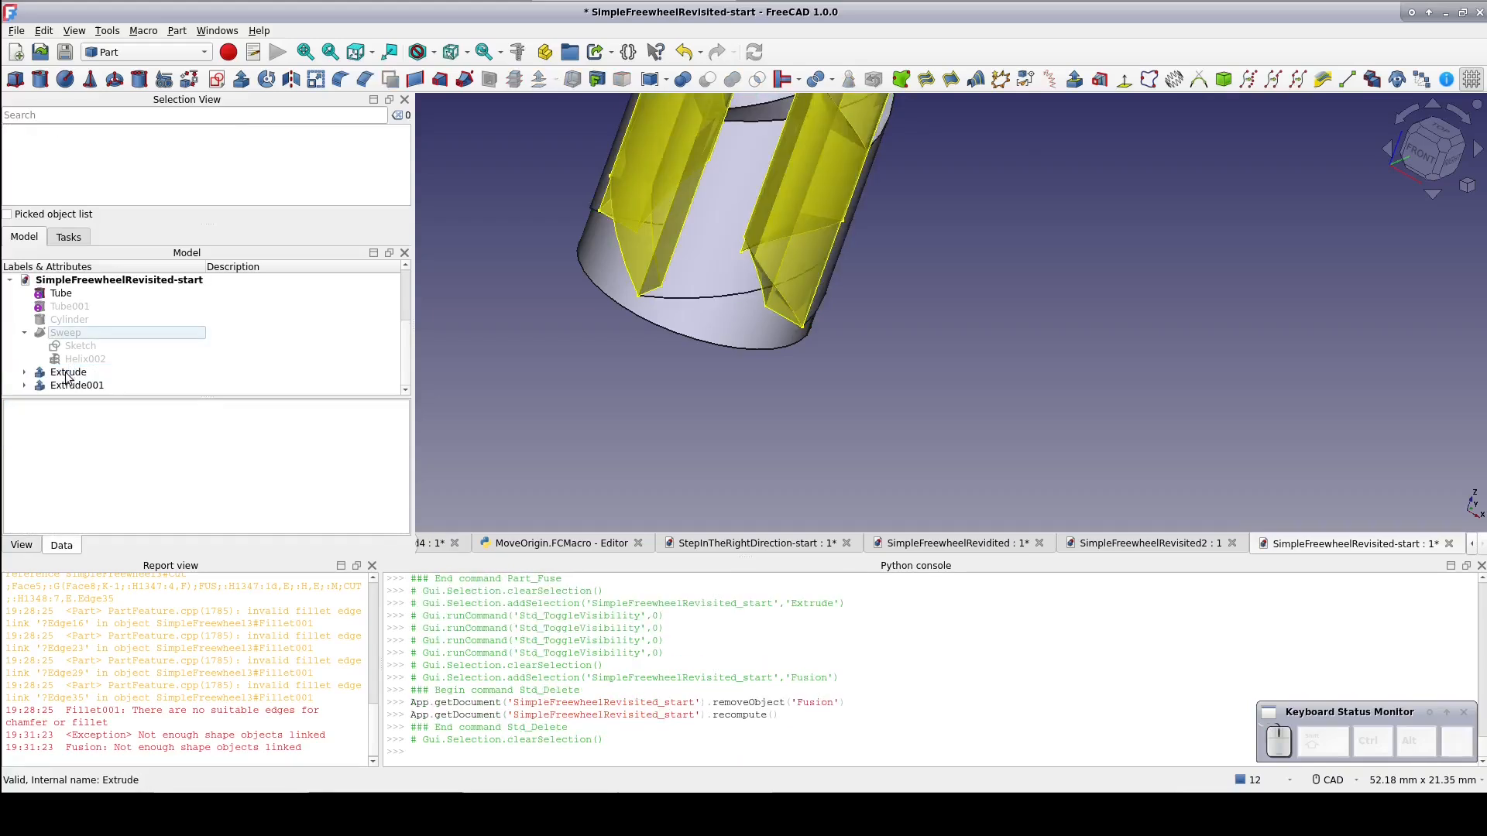
left_click(24, 372)
left_click(24, 385)
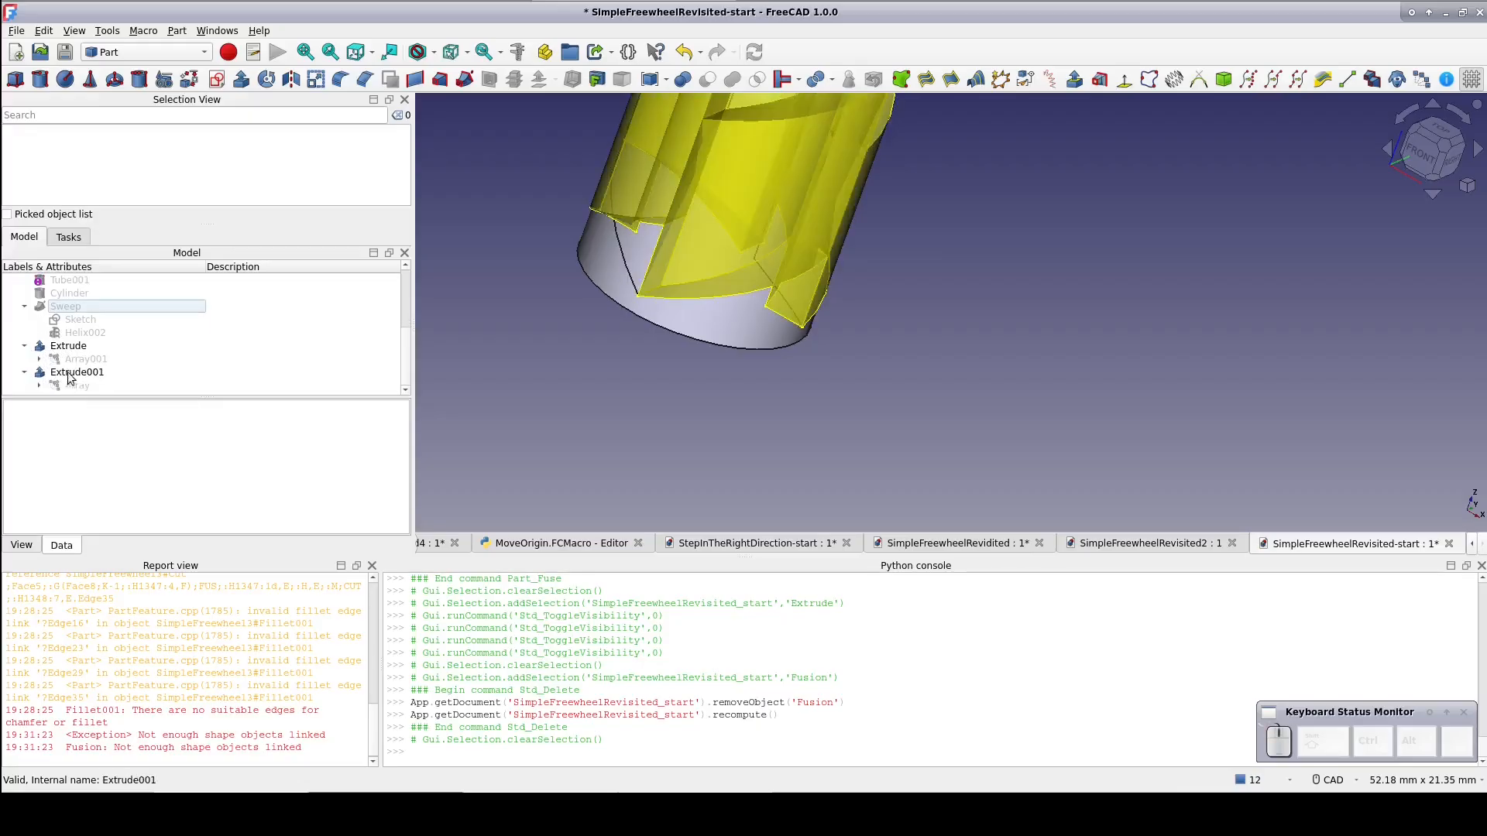
left_click(68, 346)
left_click(71, 372, "ctrl")
key("Delete")
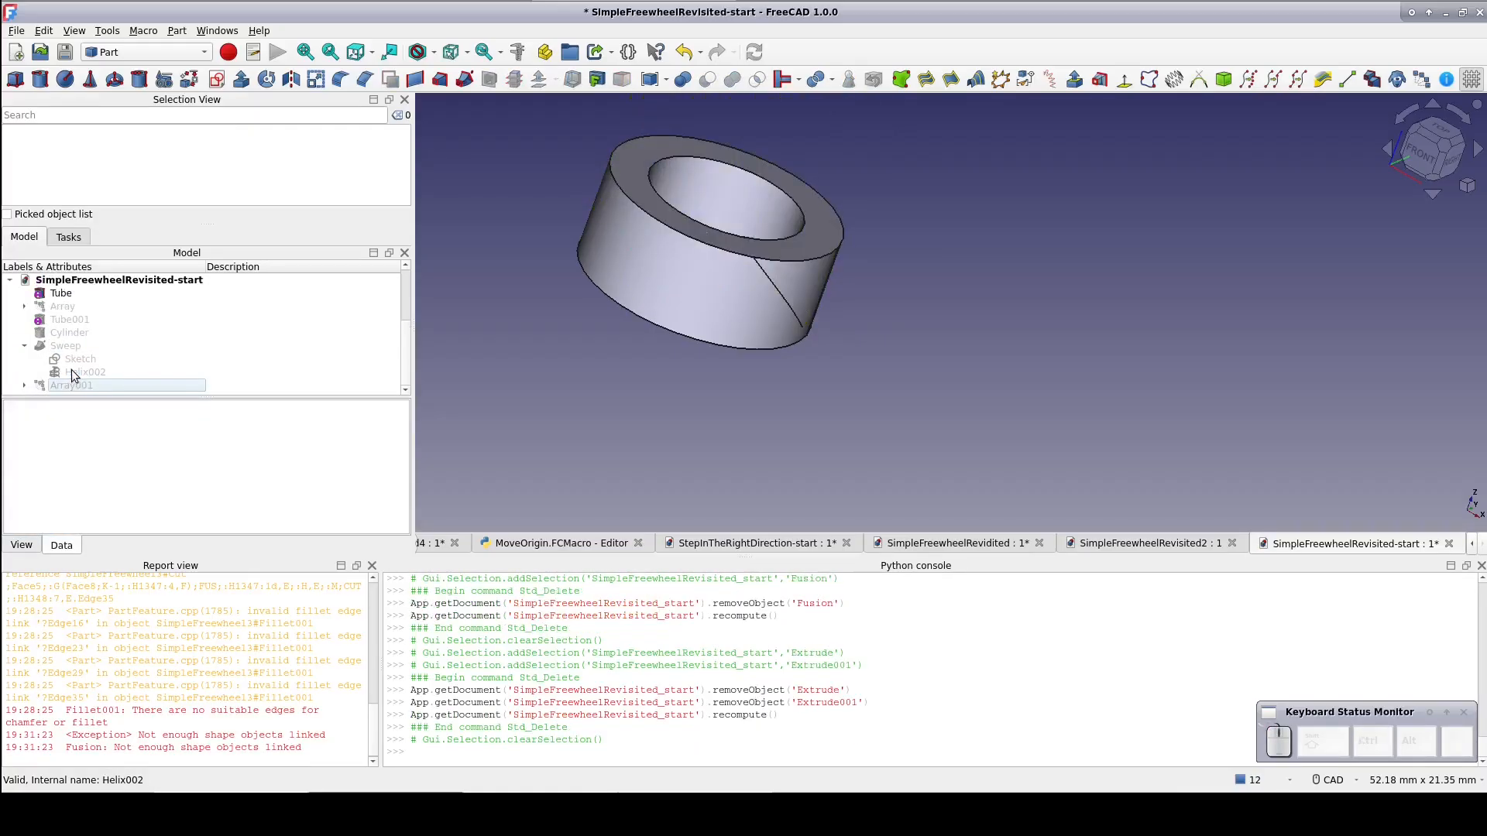
Delete both polar arrays, Array and Array001, keeping their ruled surfaces
left_click(62, 307)
left_click(69, 385, "ctrl")
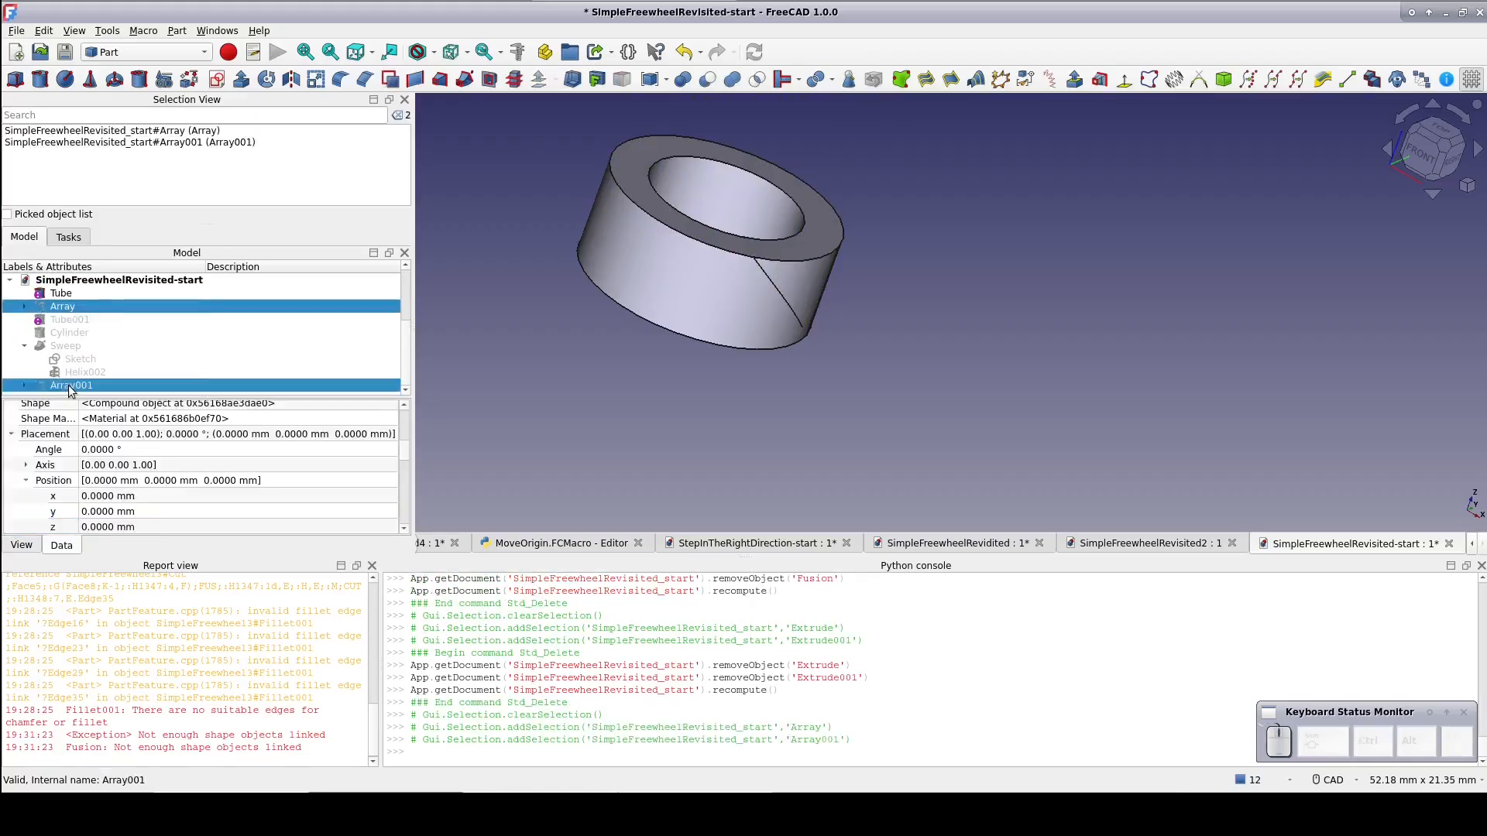
key("Delete")
Extrude Ruled_Surface001 10 mm along the Z direction
left_click(67, 386)
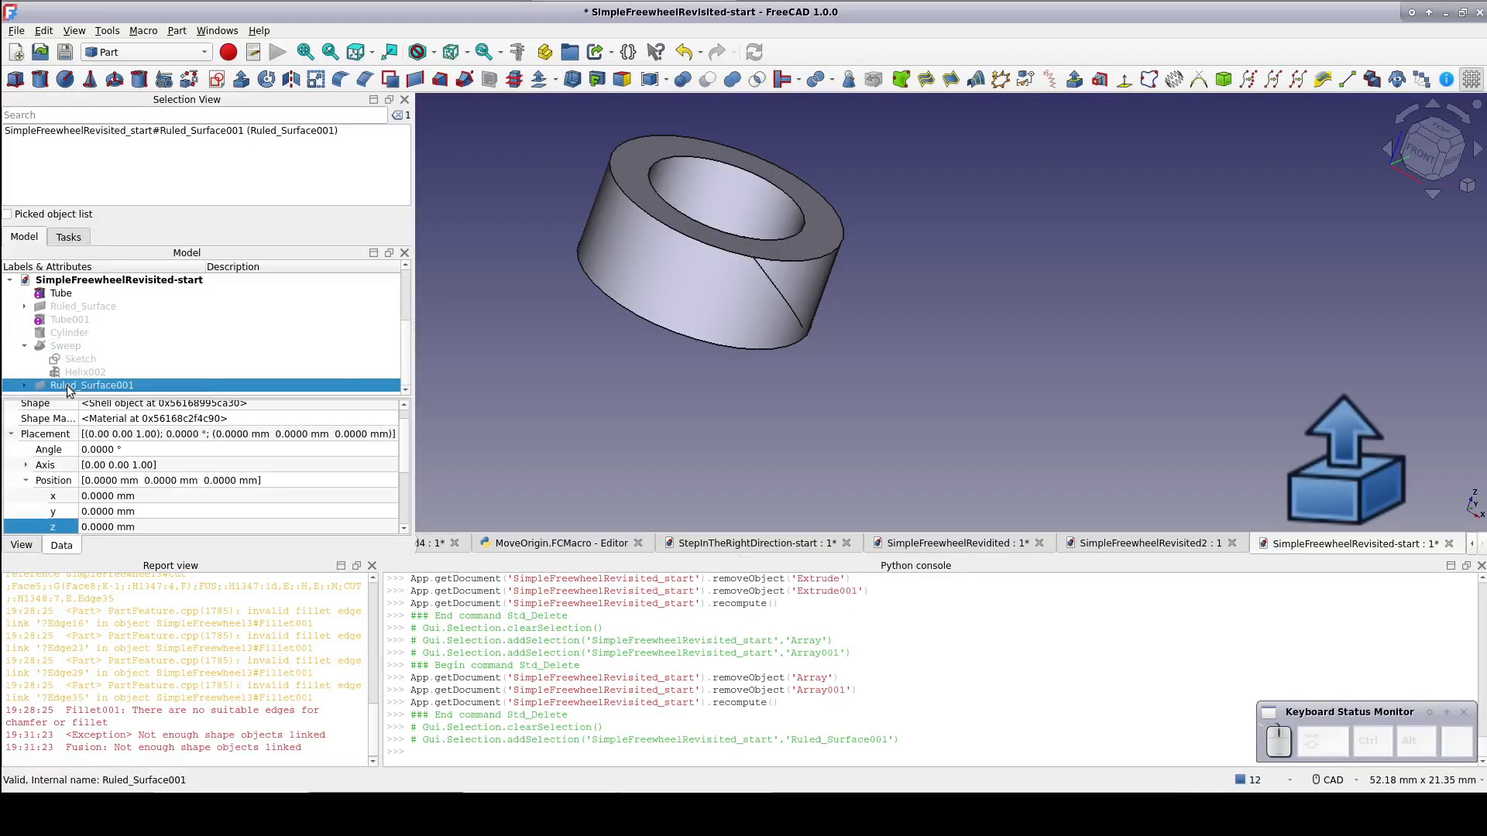
left_click(241, 79)
left_click(59, 476)
left_click(268, 281)
Extrude Ruled_Surface 10 mm along the Z direction
left_click(85, 307)
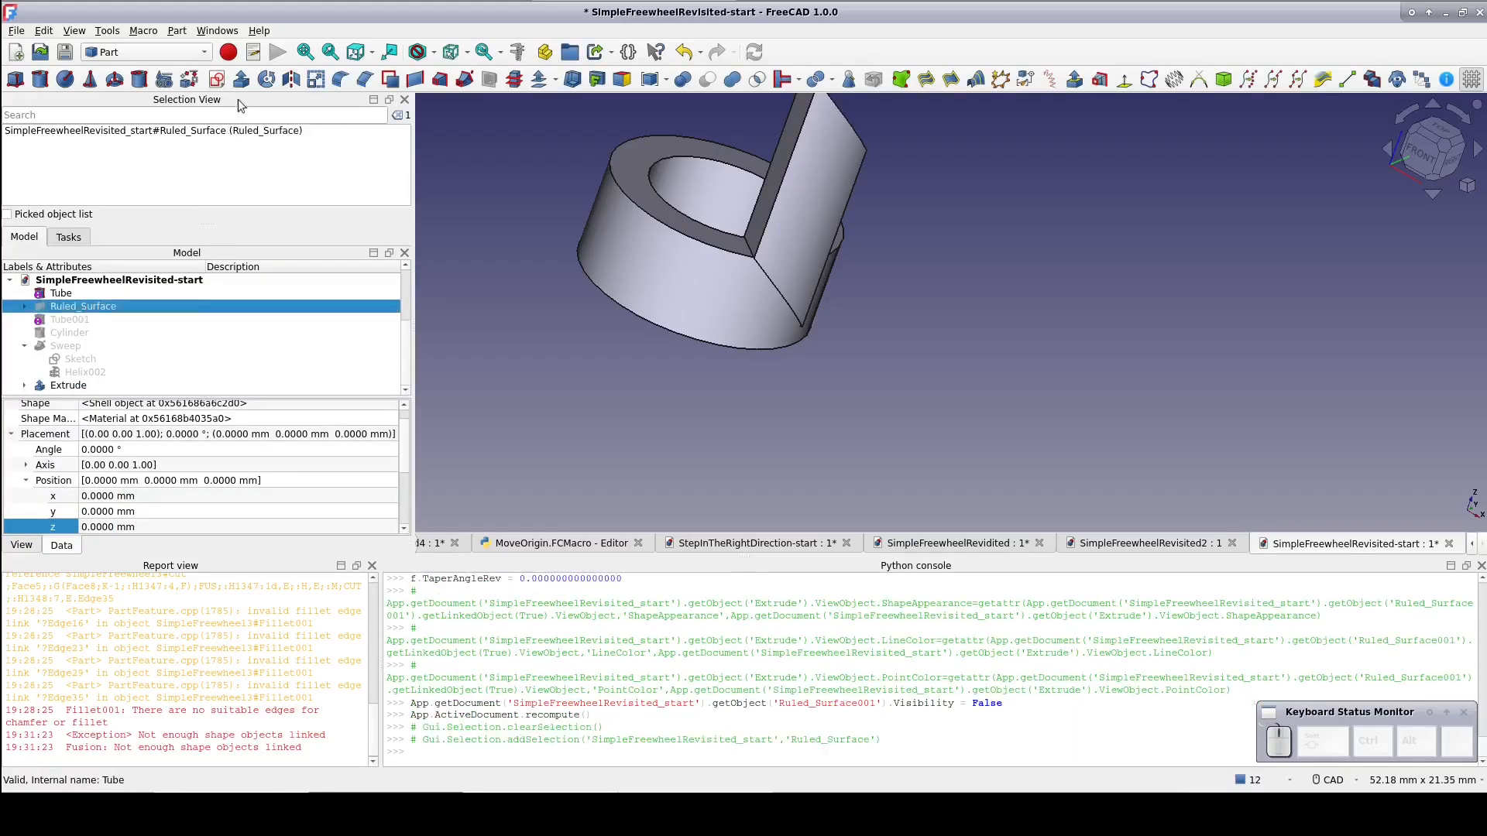
left_click(241, 79)
left_click(58, 479)
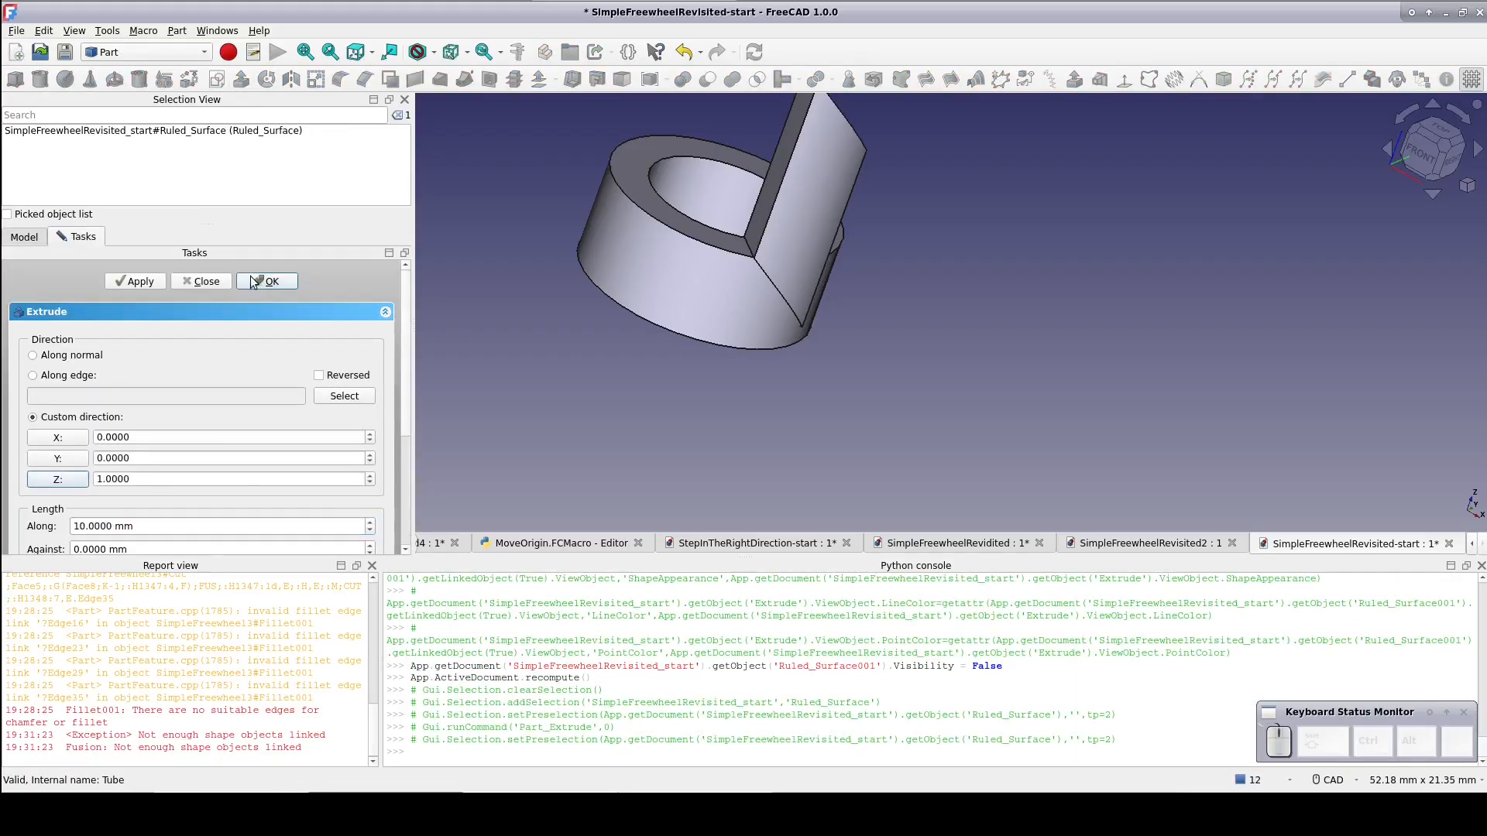
left_click(254, 280)
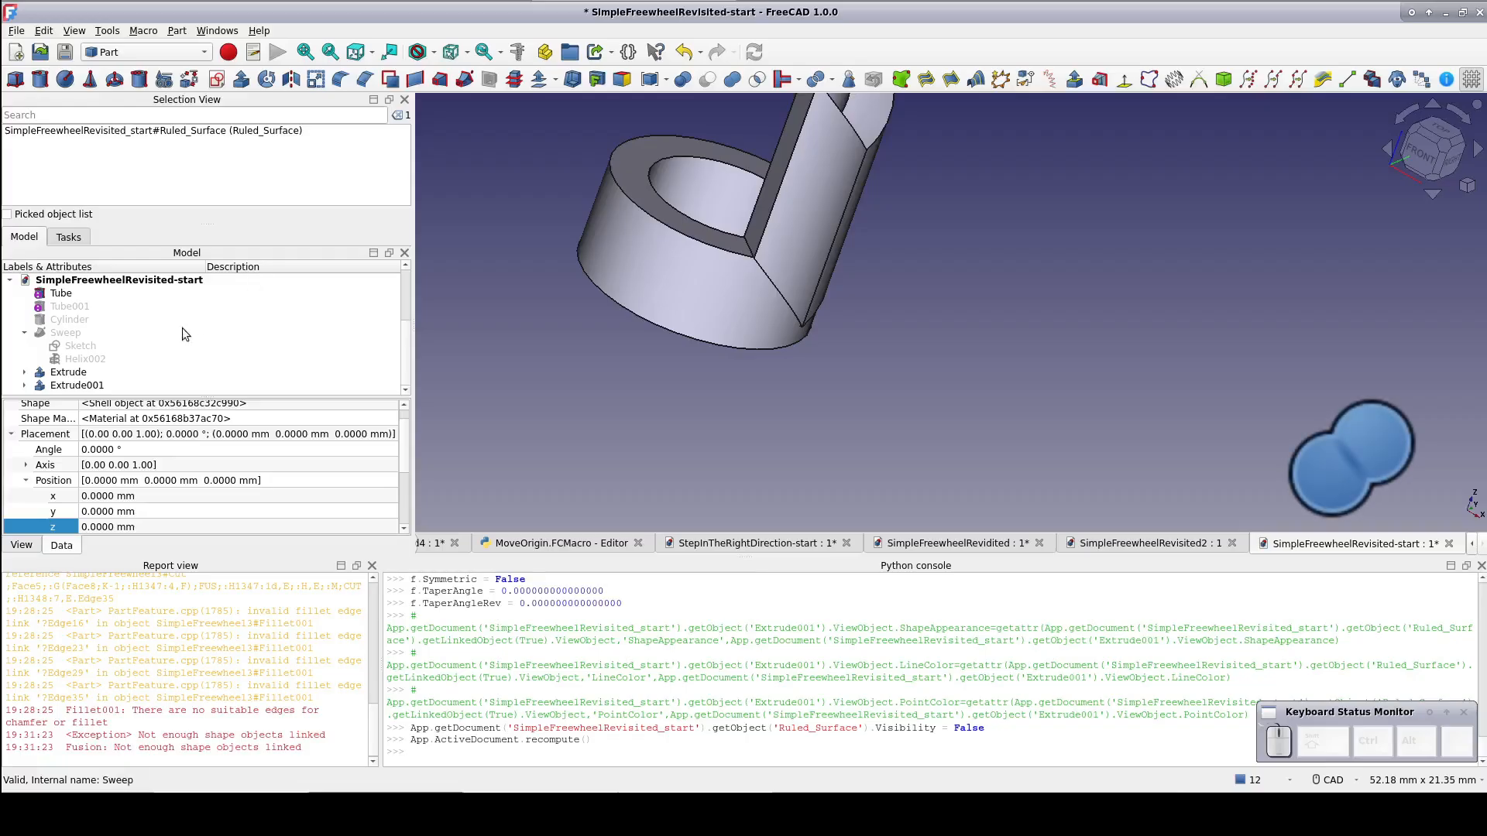
Fuse the two single-tooth extrusions into one cutting shape
left_click(68, 372)
left_click(77, 385, "ctrl")
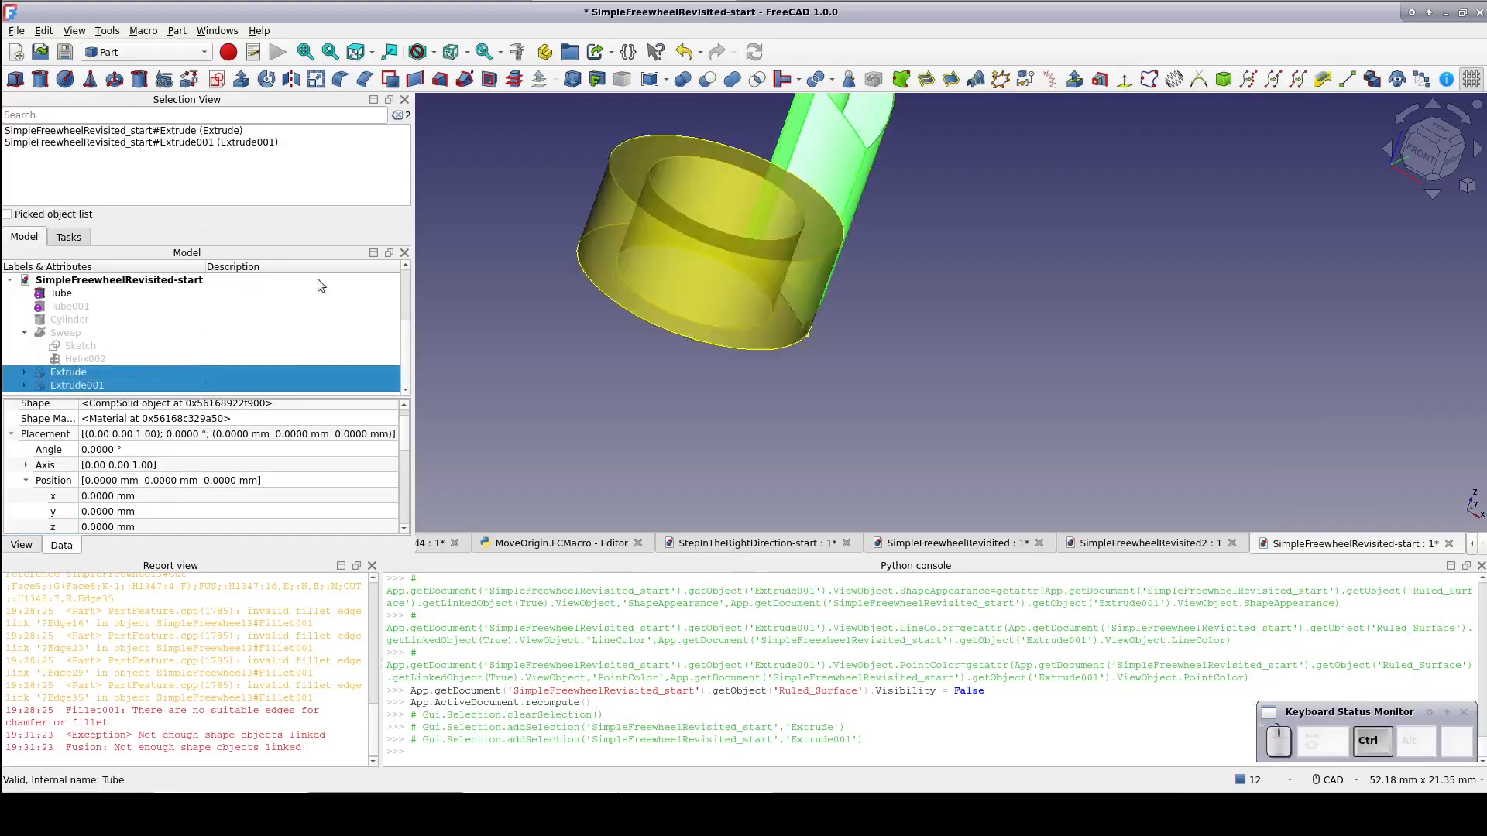
left_click(732, 79)
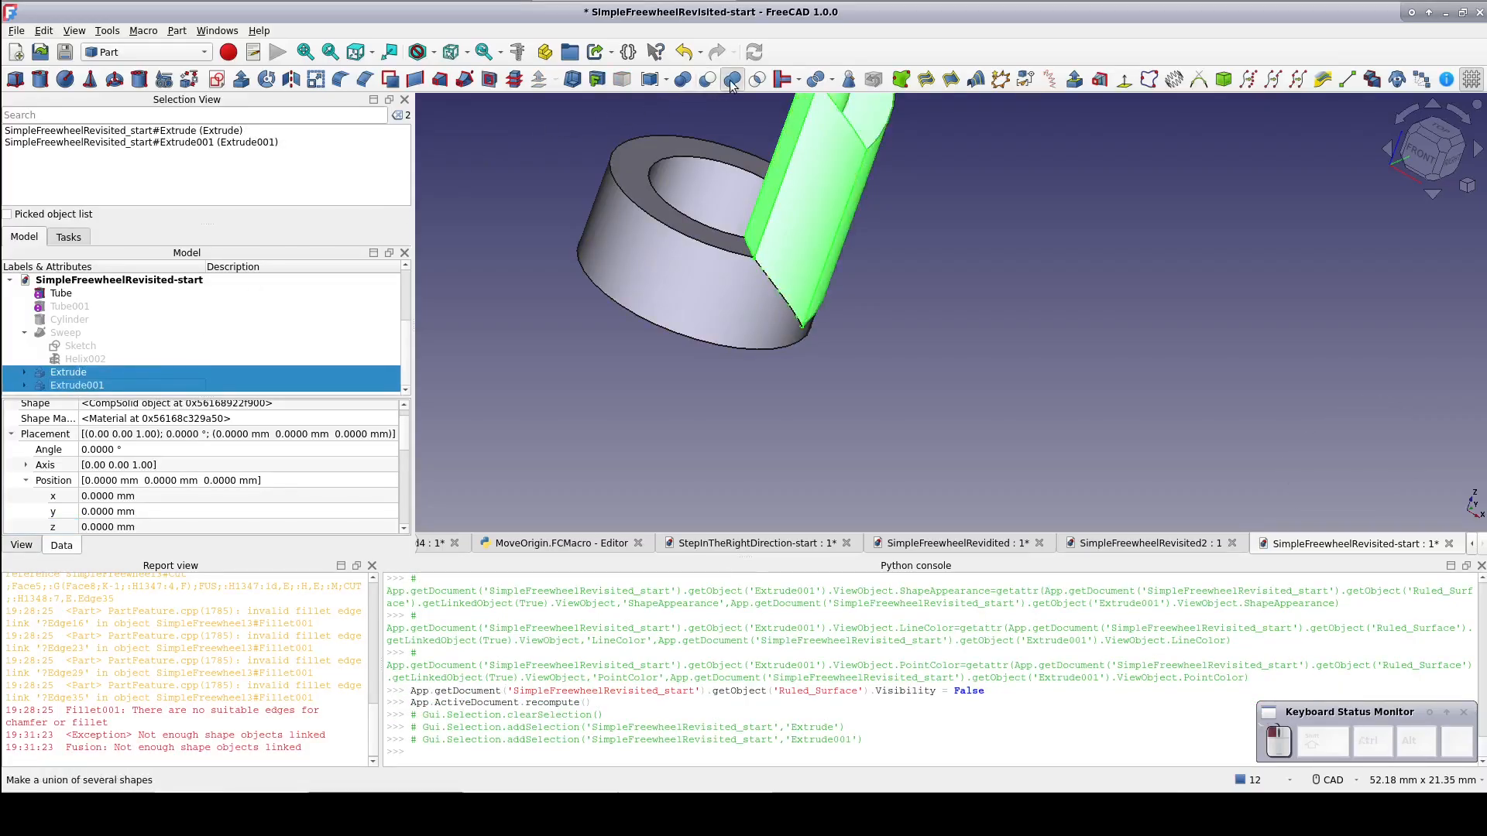
middle_click_drag(958, 366, 893, 347)
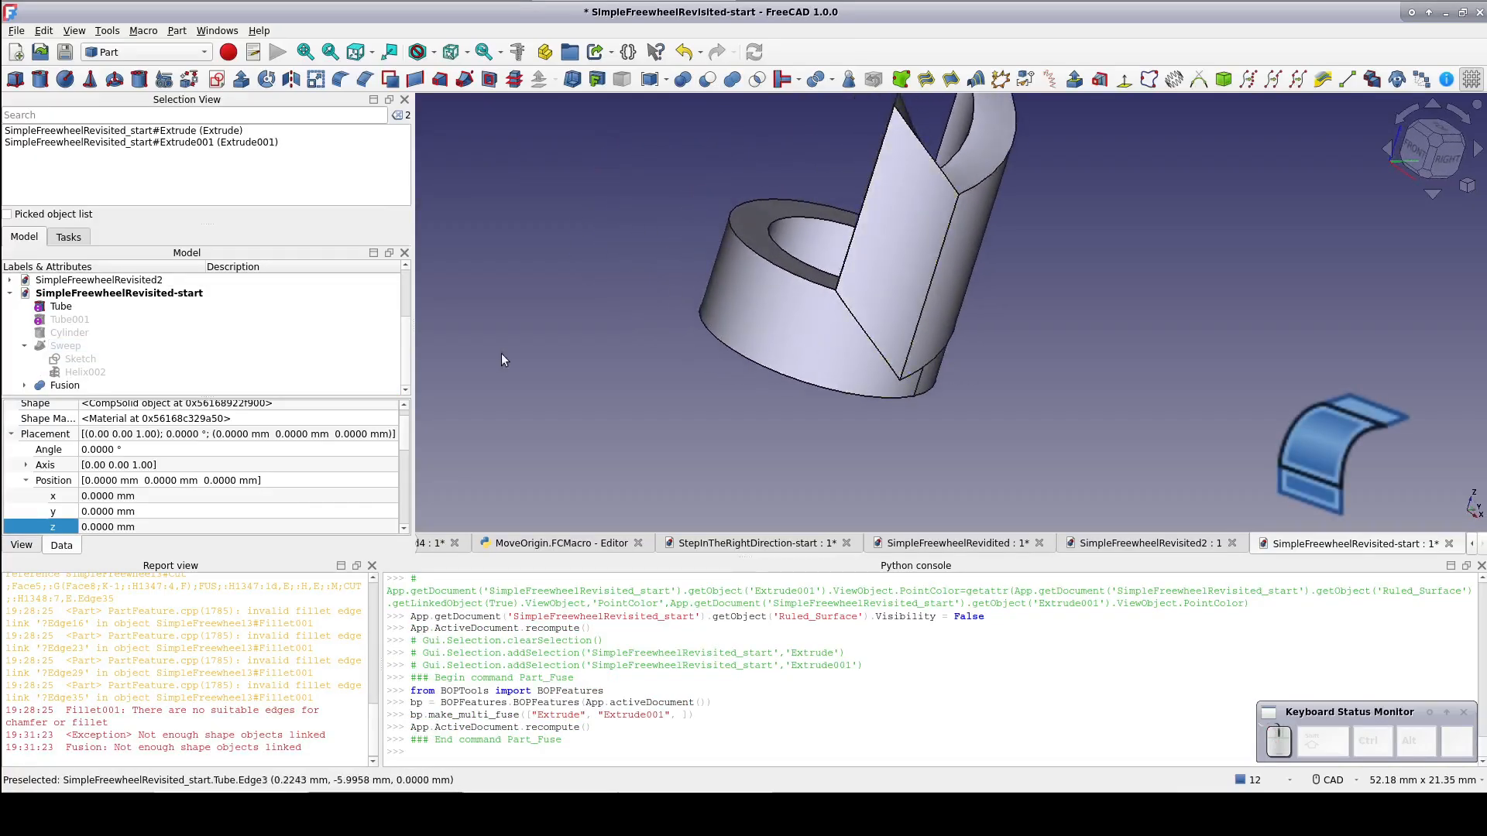
Hide the Tube and fillet the fusion's short lowest edge, Edge12, with a constant radius of 1 mm
left_click(805, 379)
key("space")
middle_click_drag(829, 434, 908, 415)
left_click(65, 385)
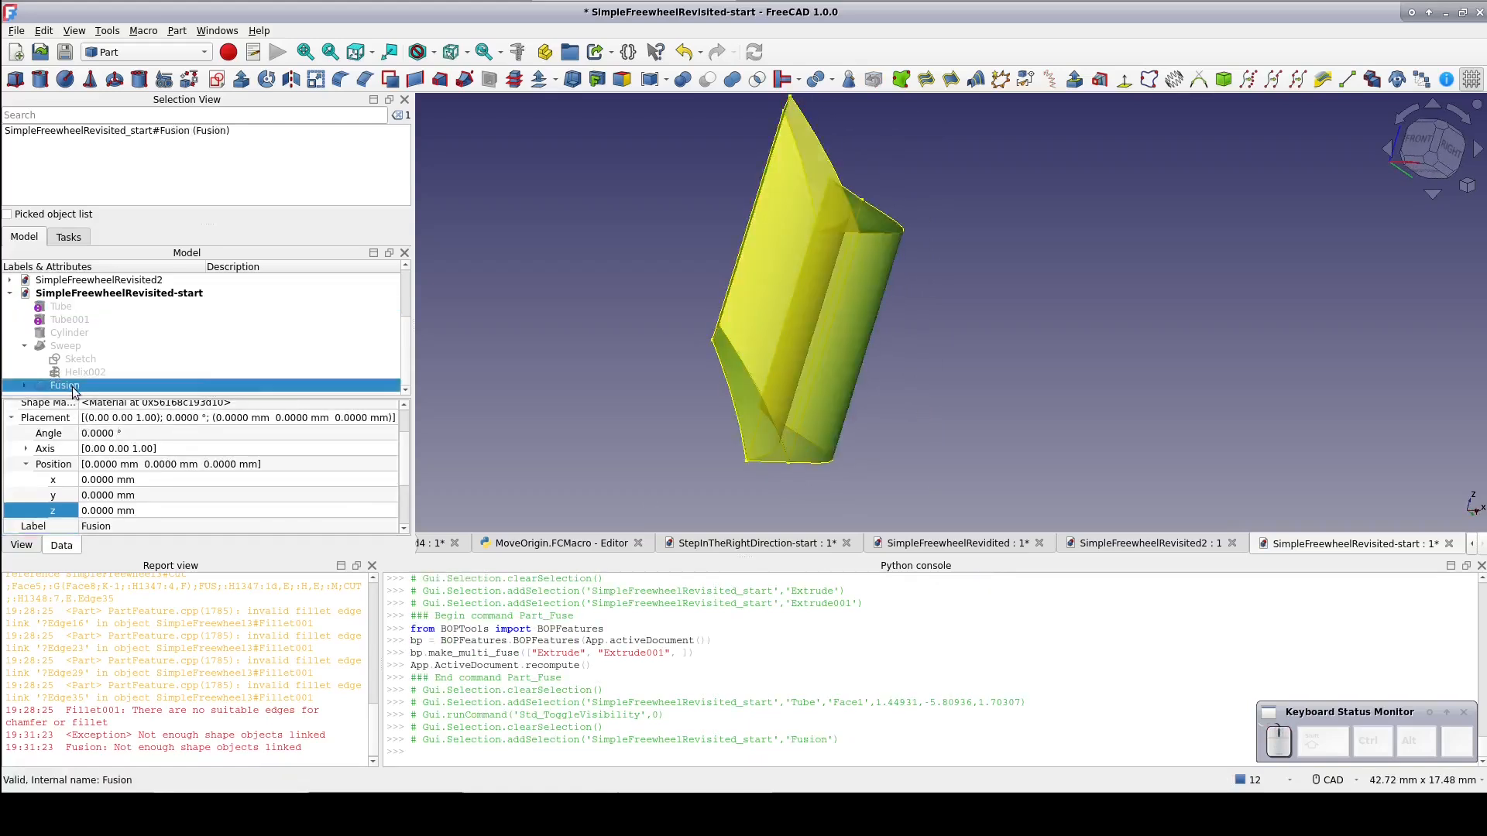
left_click(340, 79)
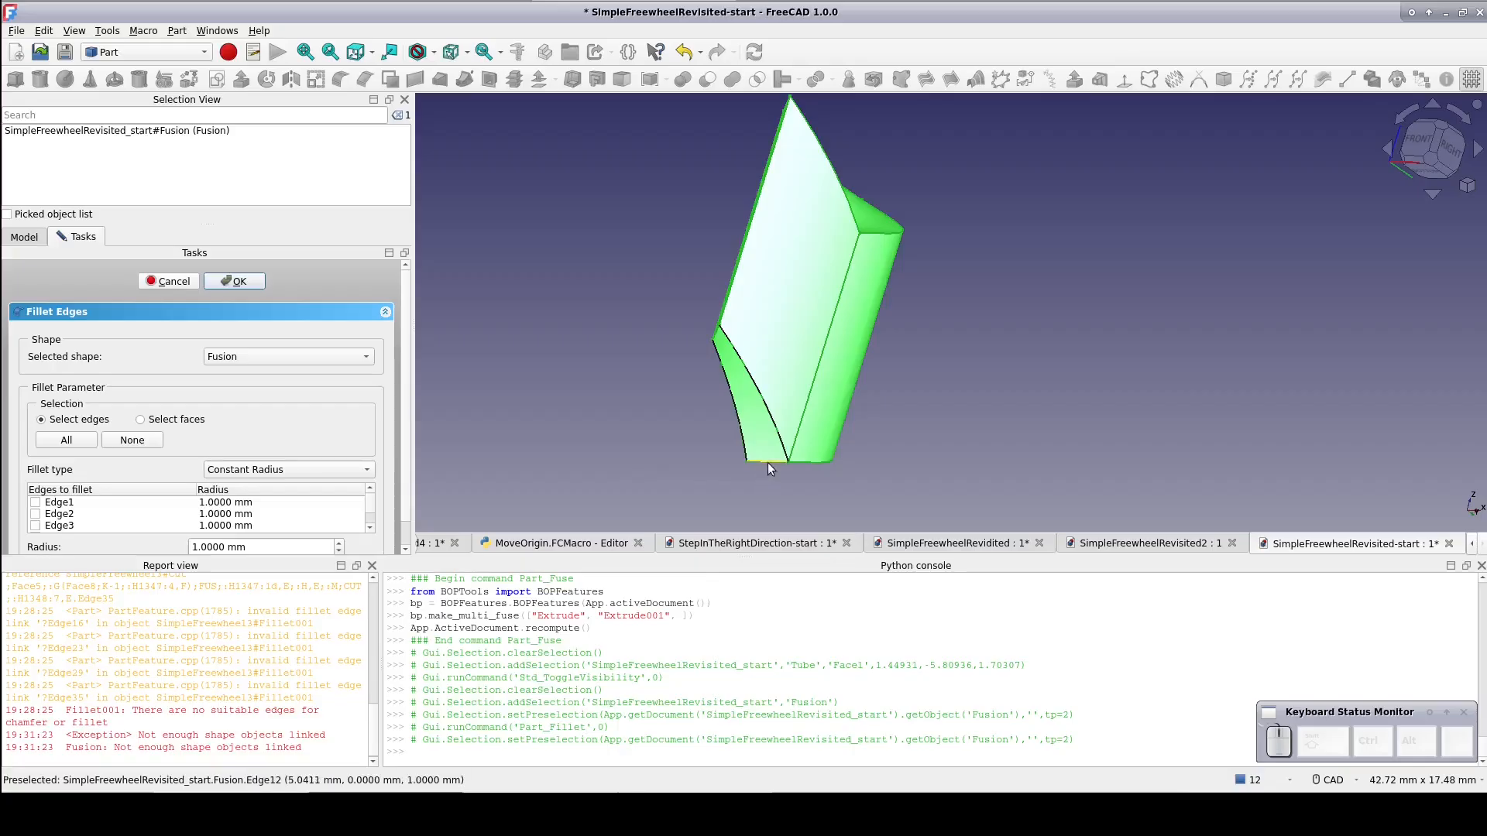
left_click(768, 462)
left_click(234, 282)
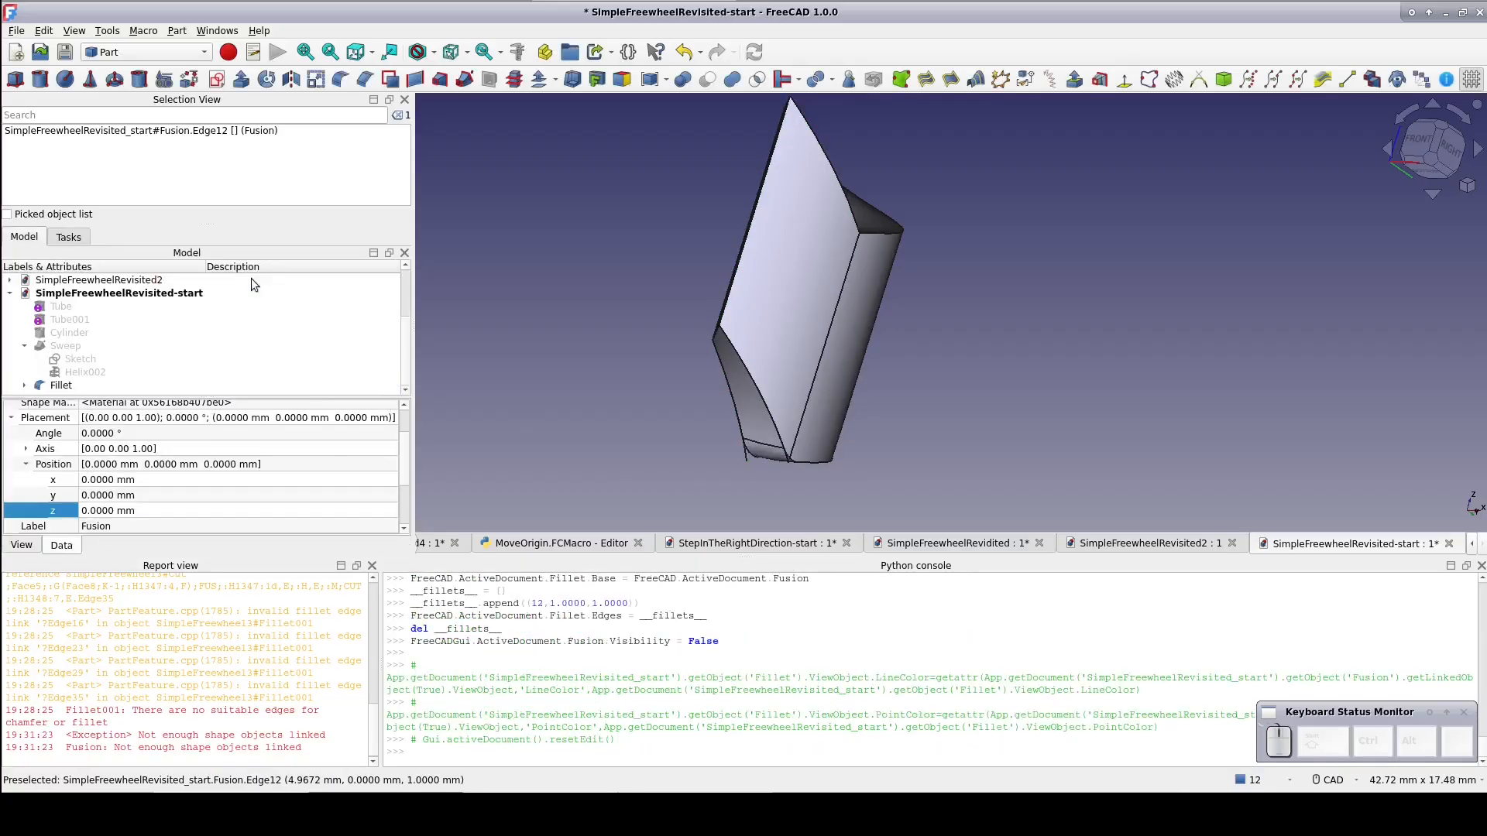
middle_click_drag(891, 372, 954, 389)
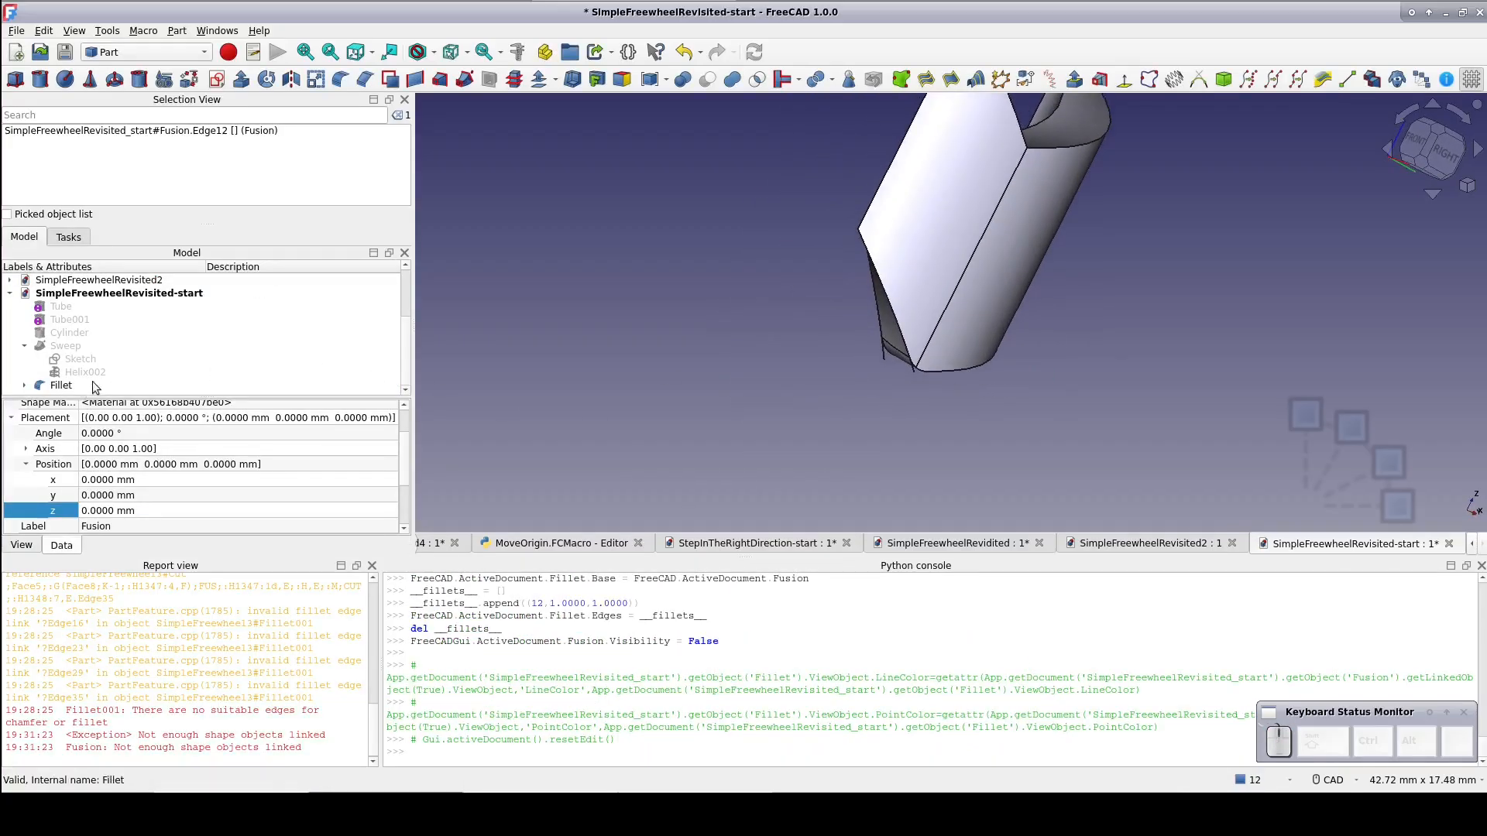
Make a fused polar array of Fillet with 4 elements over 360° around the origin, and hide the grid
left_click(61, 385)
left_click(1396, 80)
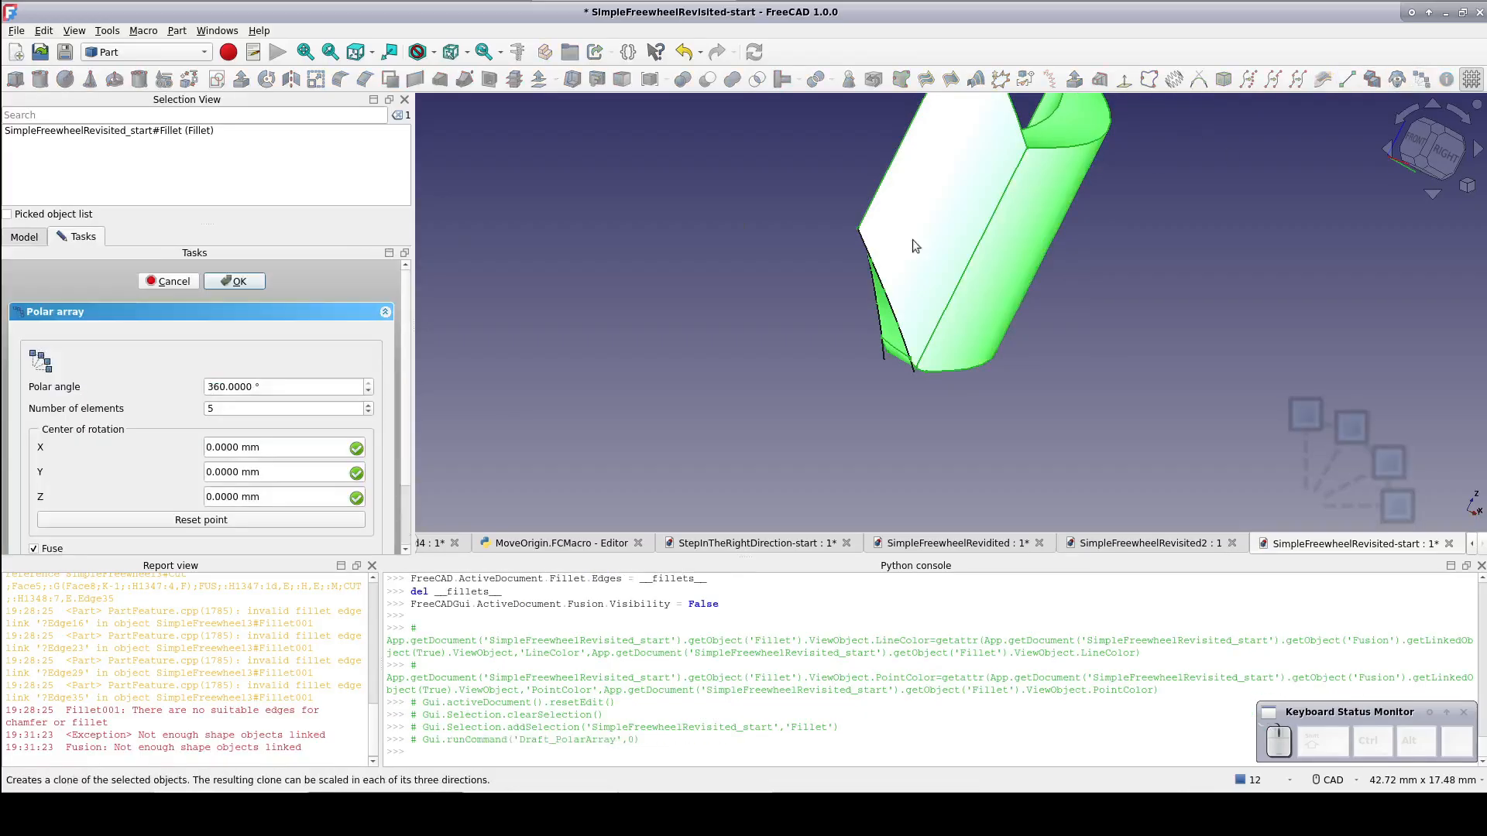
type("4")
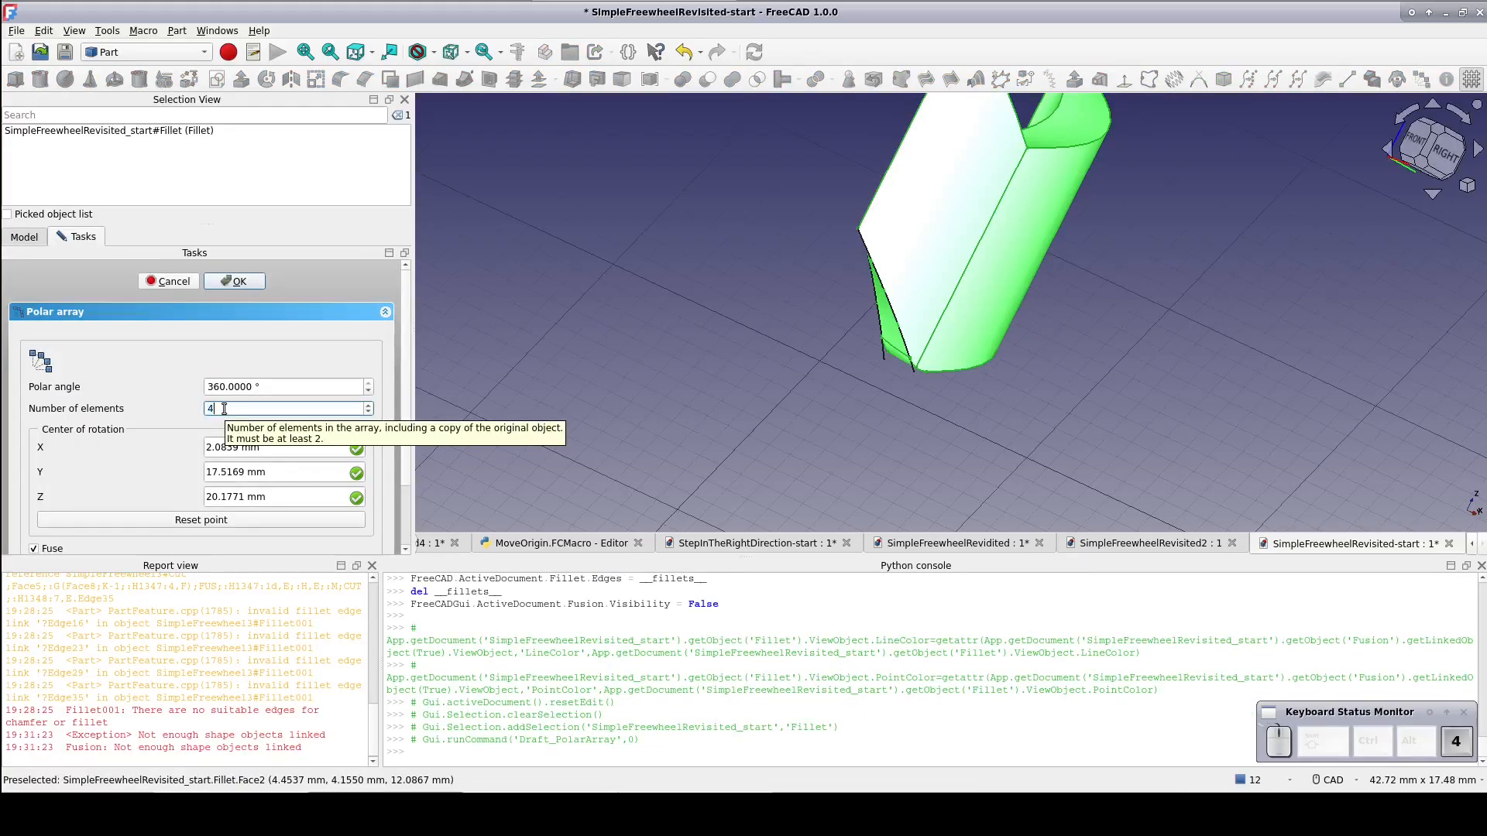
left_click(195, 520)
left_click(230, 285)
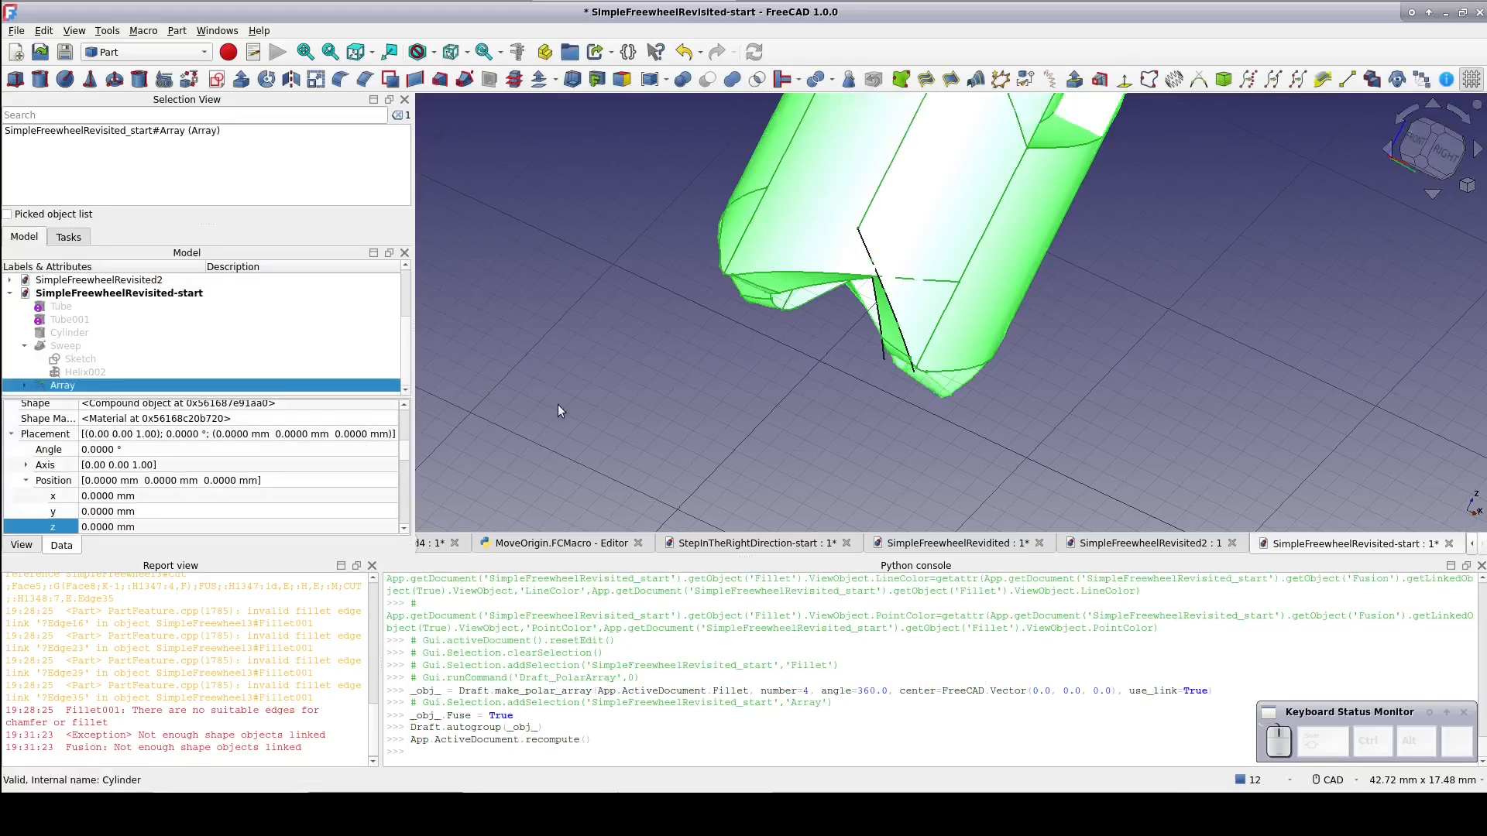
key("g")
key("r")
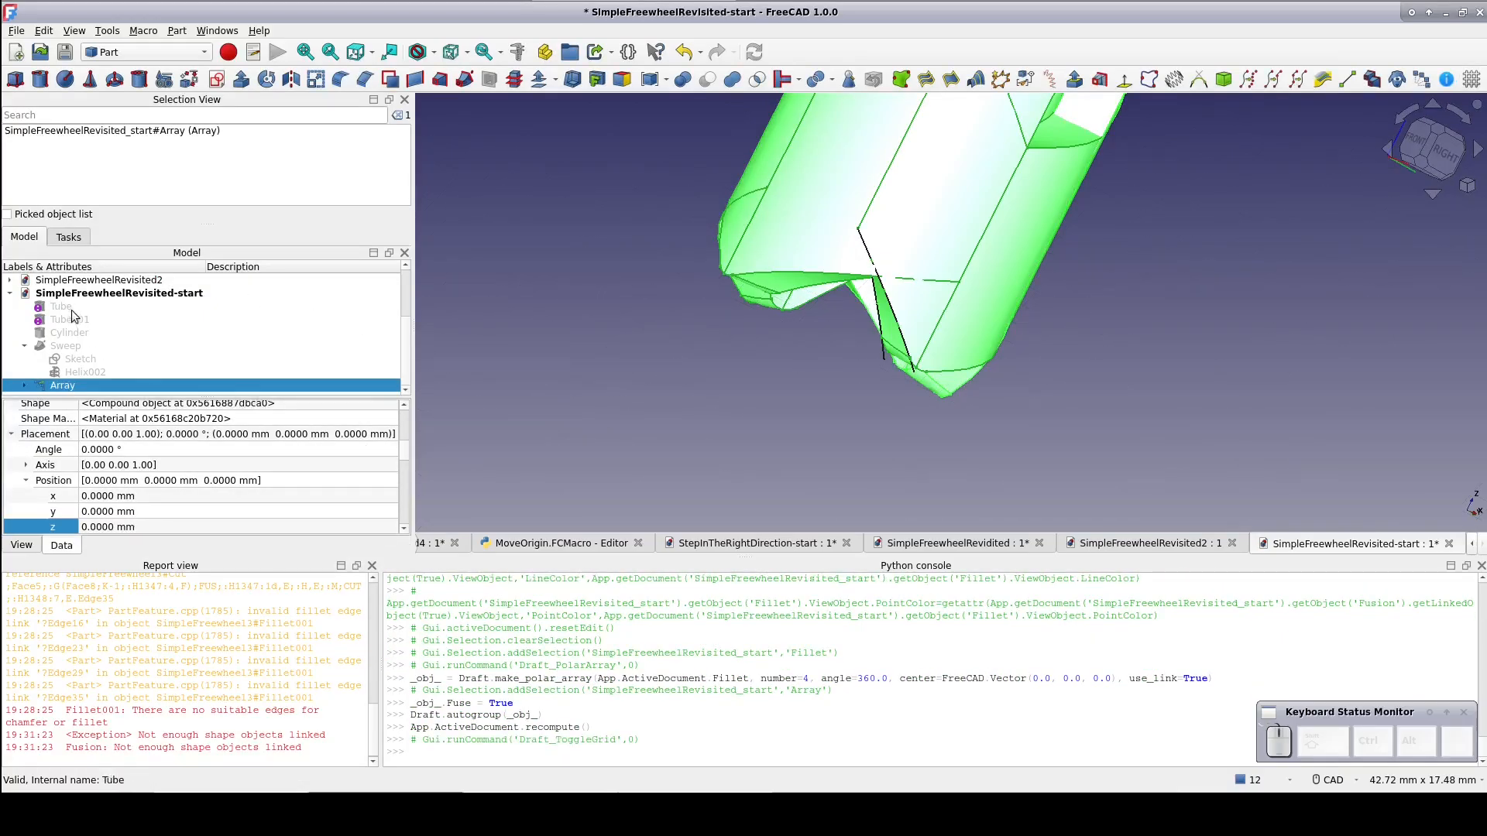
Show the Tube again and cut the filleted Array from it
left_click(69, 309)
key("space")
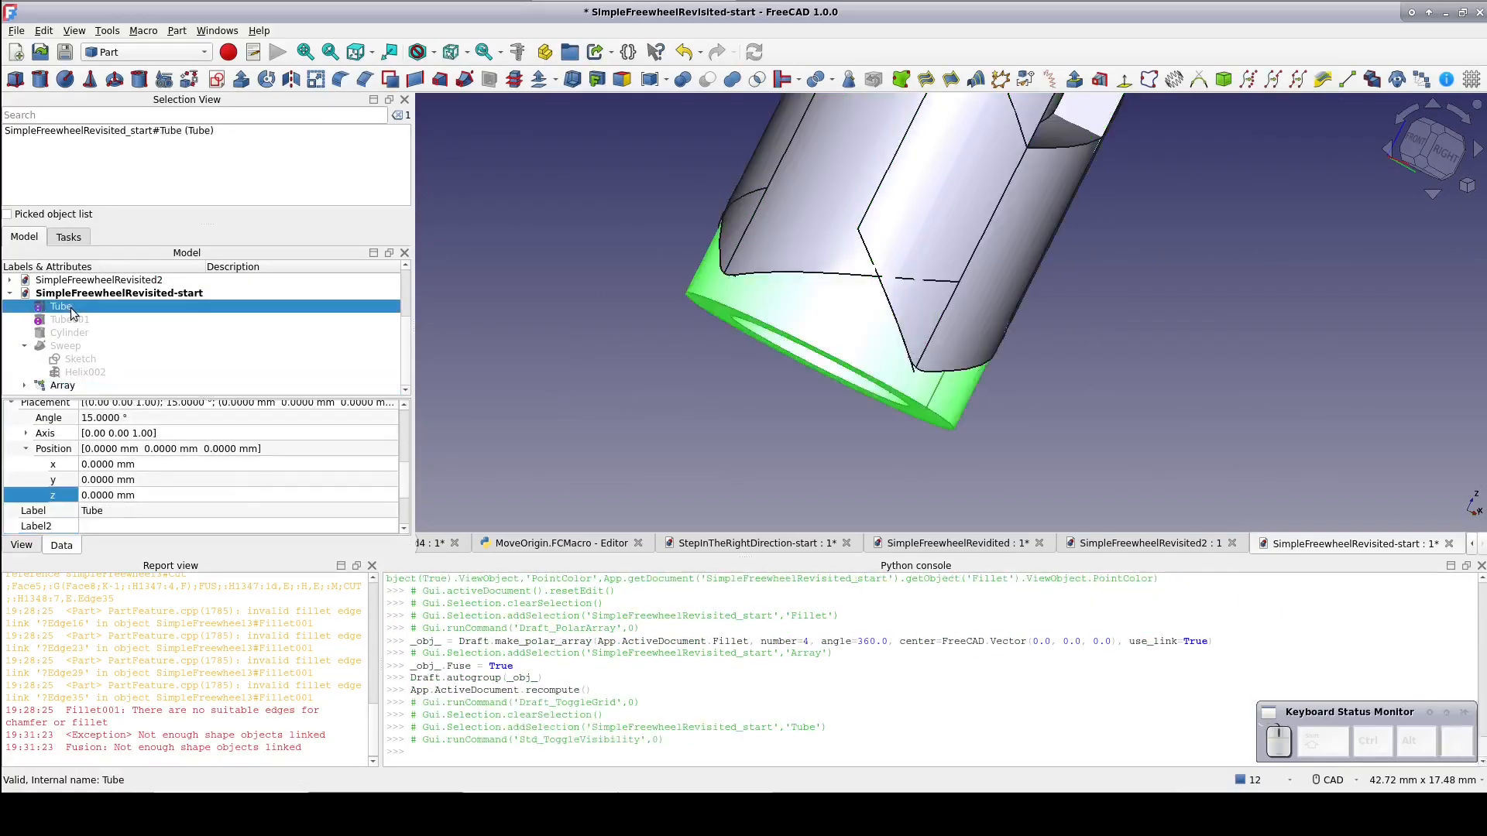
left_click(68, 387, "ctrl")
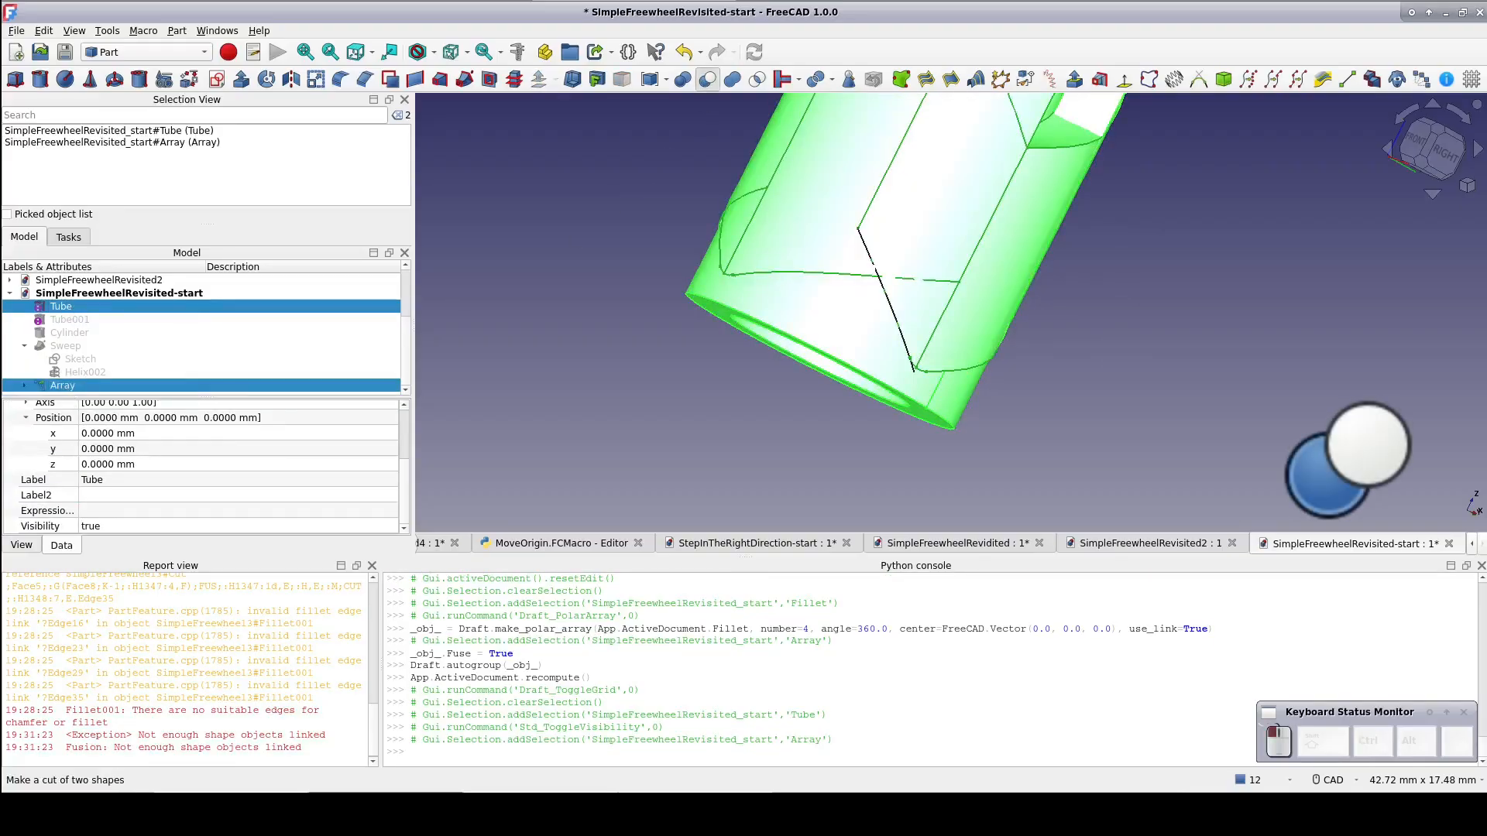
left_click(707, 80)
Hide the leftover Helix003 and Helix004 curves and inspect the ratchet teeth cut into the tube
middle_click_drag(1085, 322, 1005, 418)
left_click(852, 247)
key("space")
left_click(852, 243)
key("space")
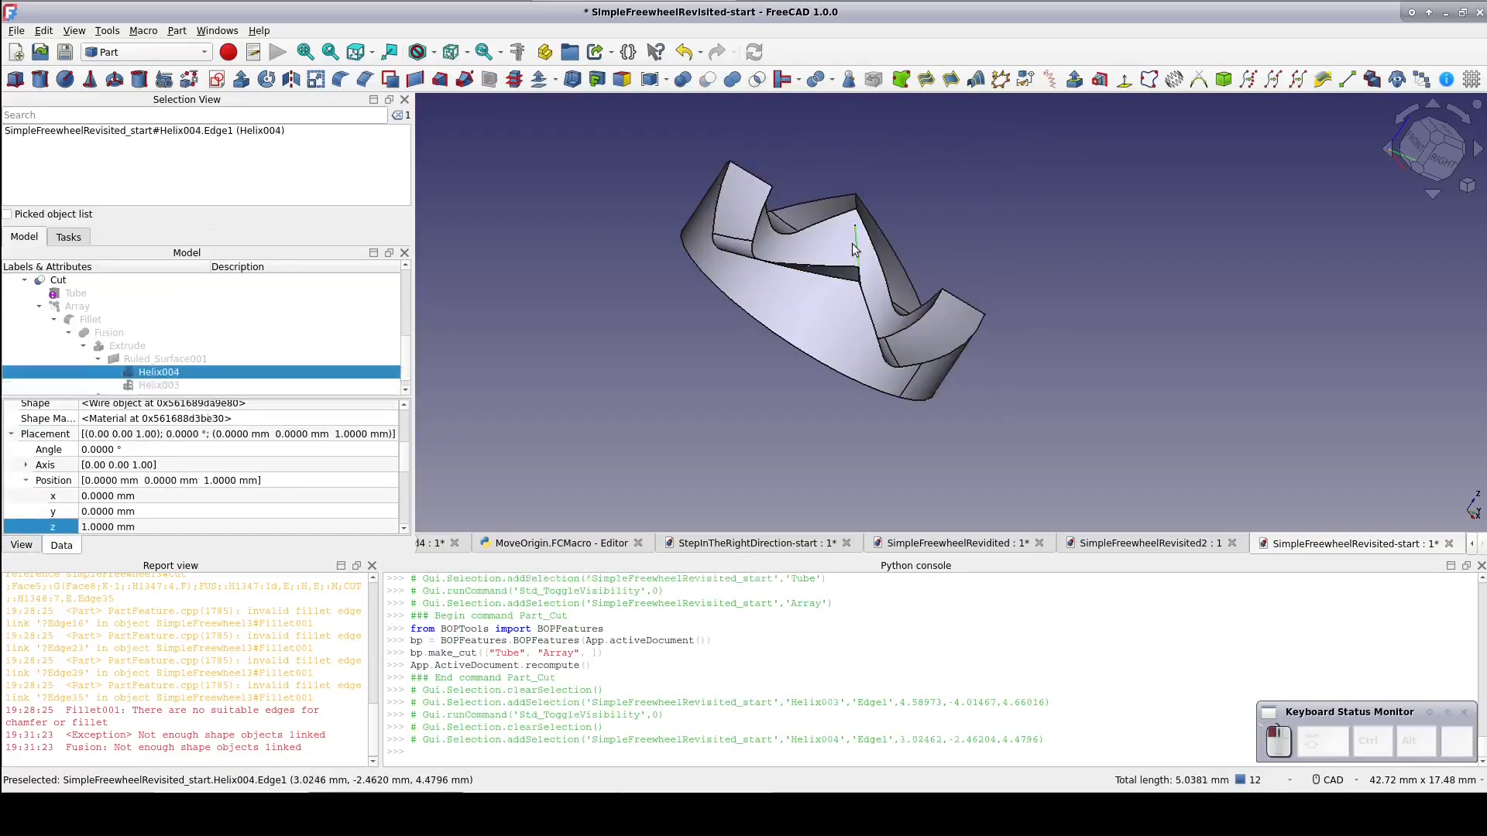
middle_click_drag(647, 396, 629, 359)
scroll(629, 360, "down", 1)
scroll(93, 356, "up", 1)
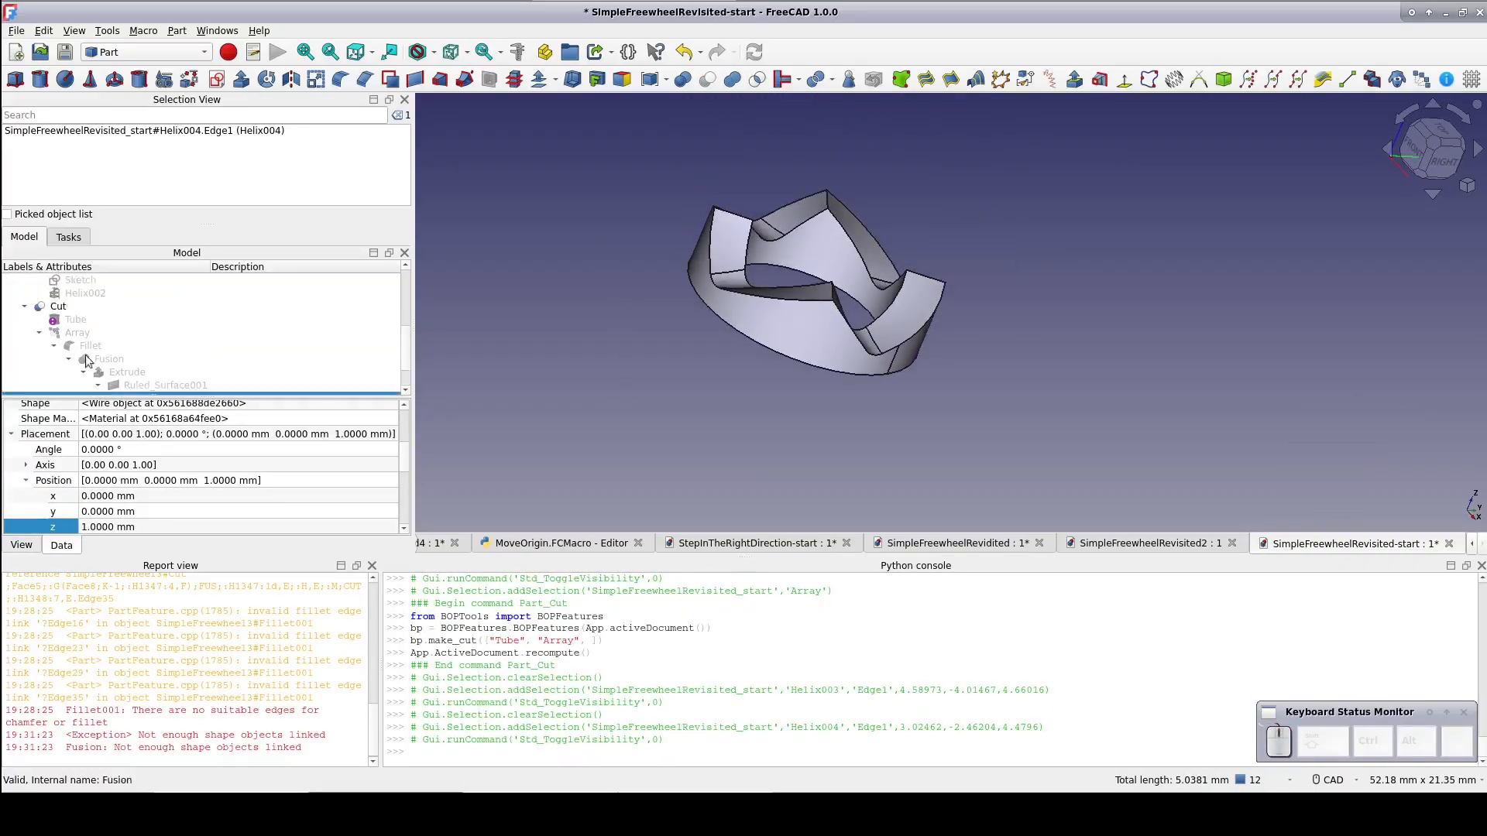
Fillet the four tooth crest edges of Cut, Edge16, Edge24, Edge30 and Edge36, with a constant radius of 1 mm
left_click(75, 306)
left_click(340, 79)
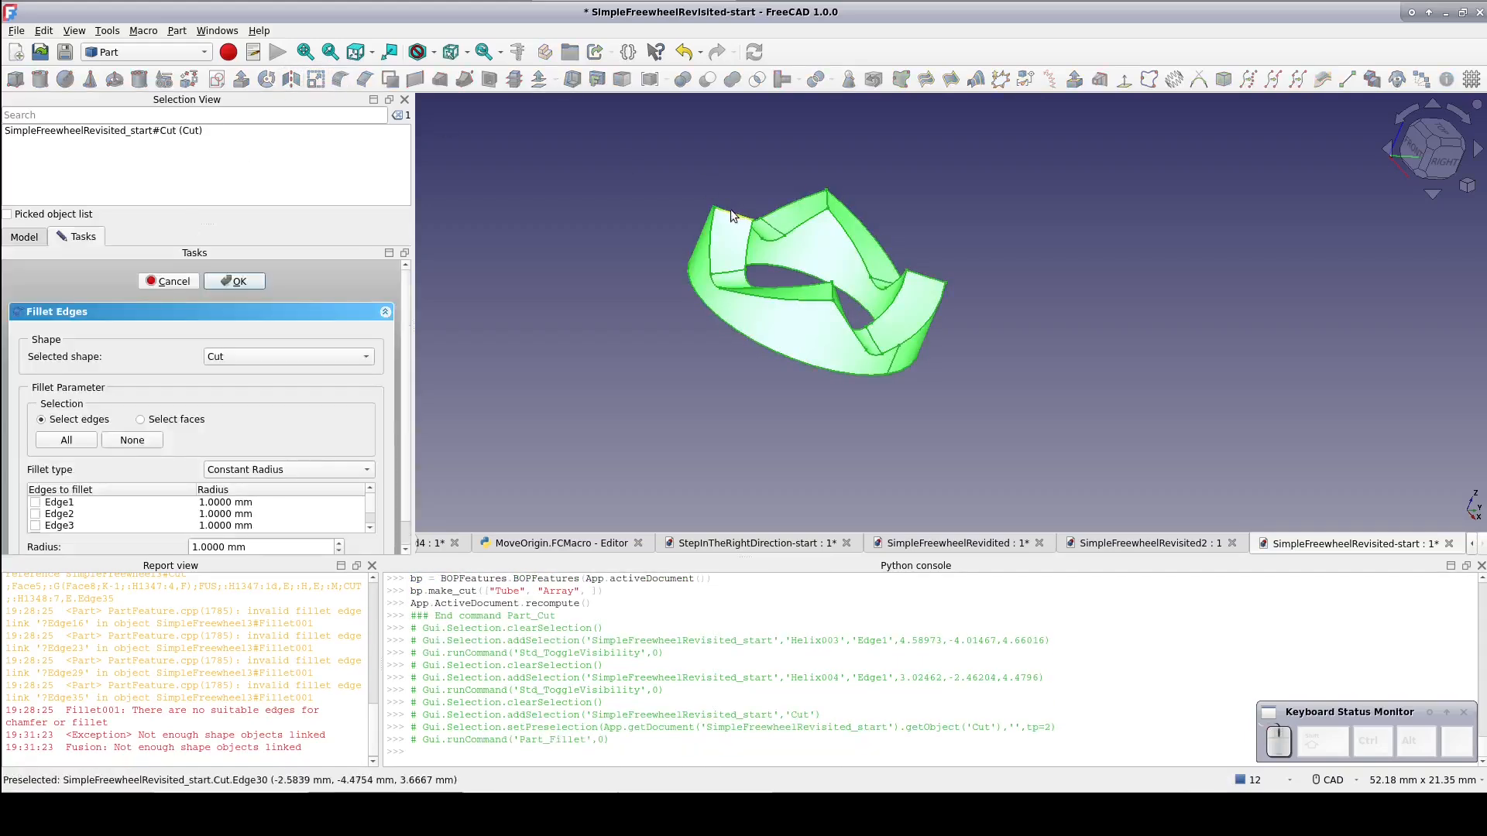
left_click(731, 211)
left_click(826, 200, "ctrl")
left_click(926, 277, "ctrl")
left_click(829, 296, "ctrl")
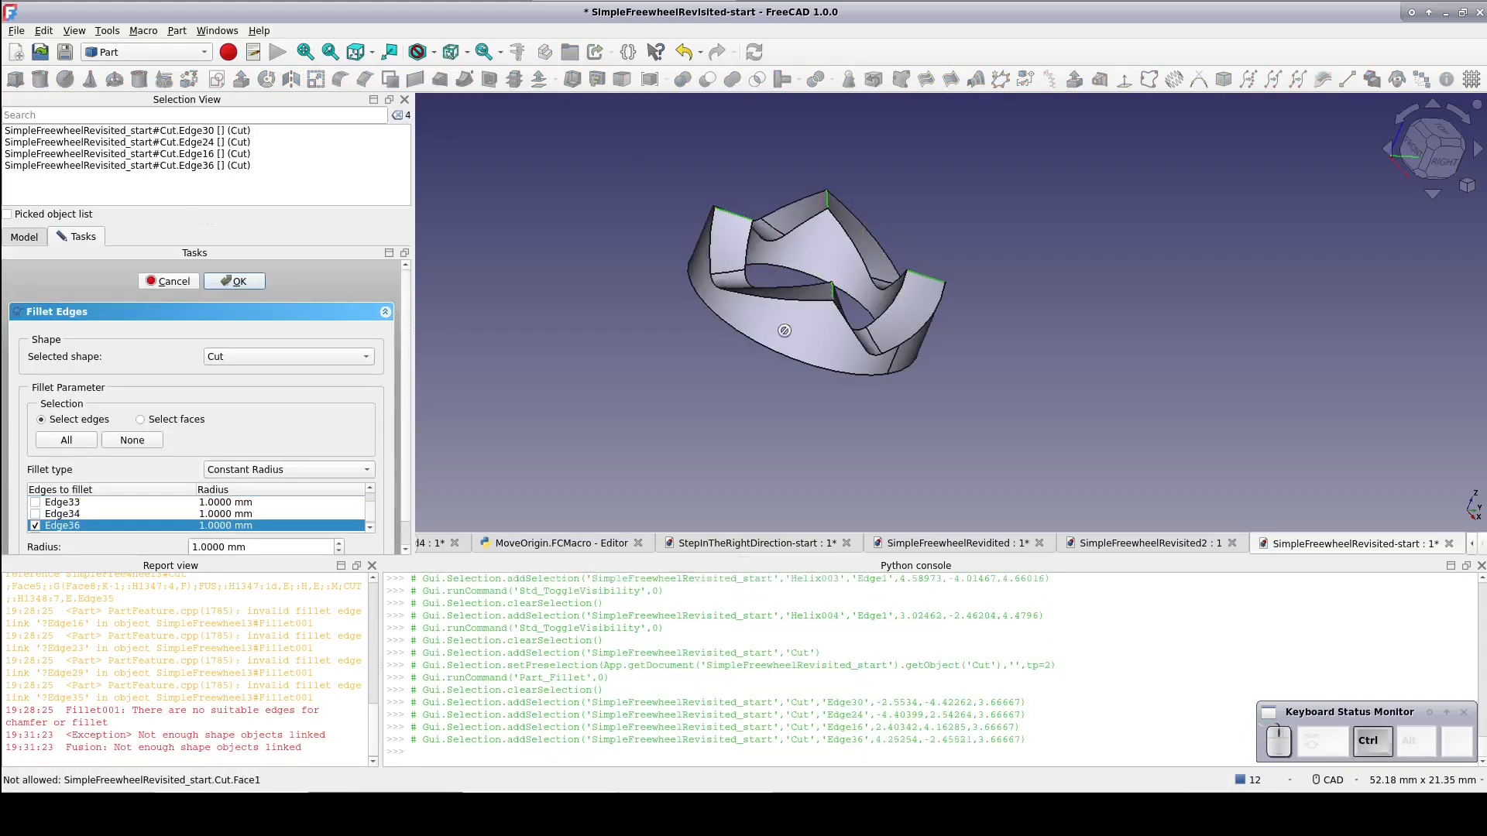
left_click(252, 282)
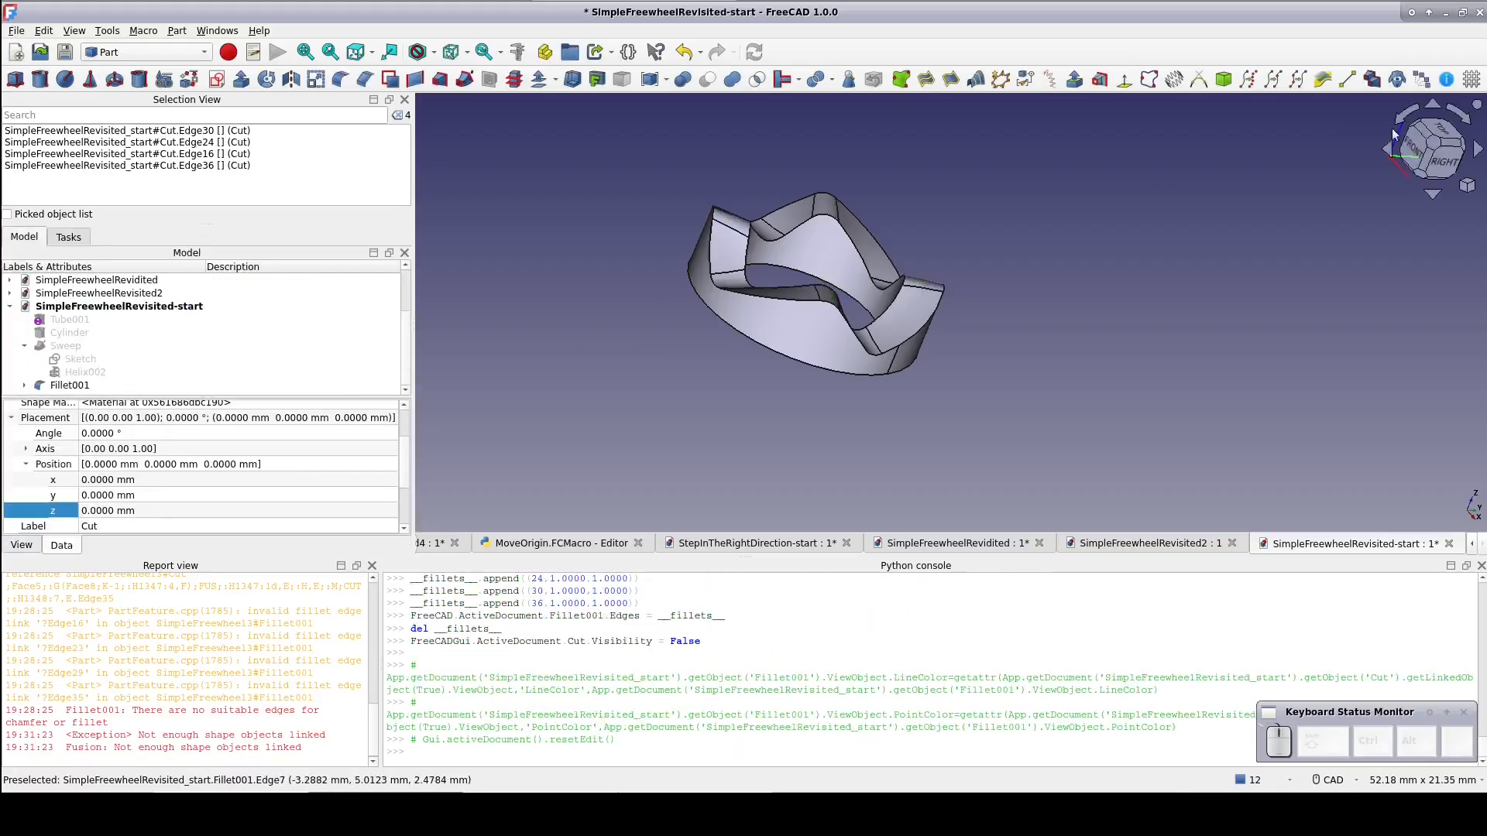
Show Tube001 and cut Fillet001 from it to form the mating upper ratchet half
left_click(1442, 160)
middle_click_drag(1193, 356, 1031, 261)
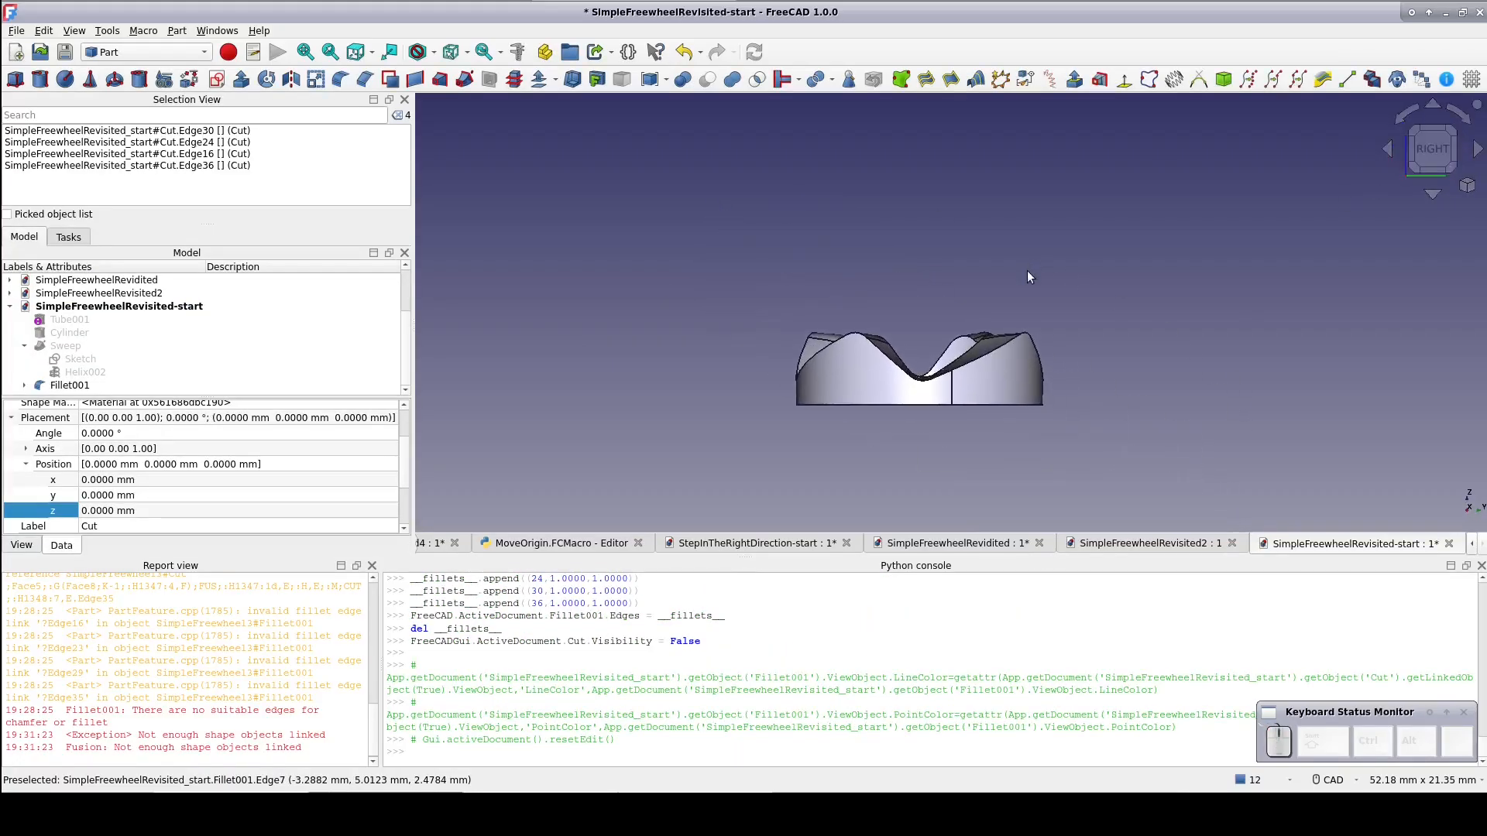
left_click(77, 320)
key("space")
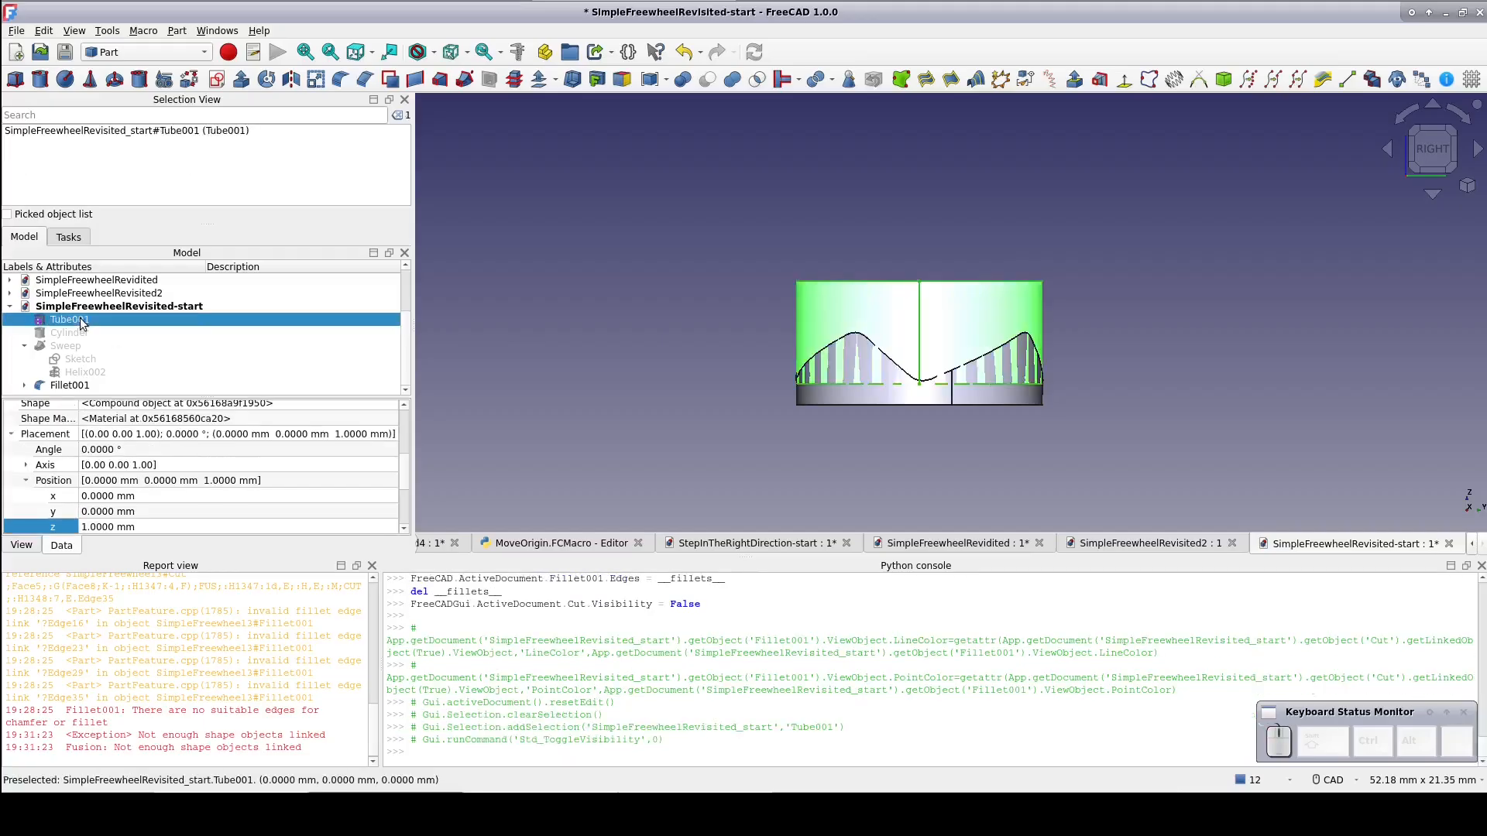
left_click(70, 385, "ctrl")
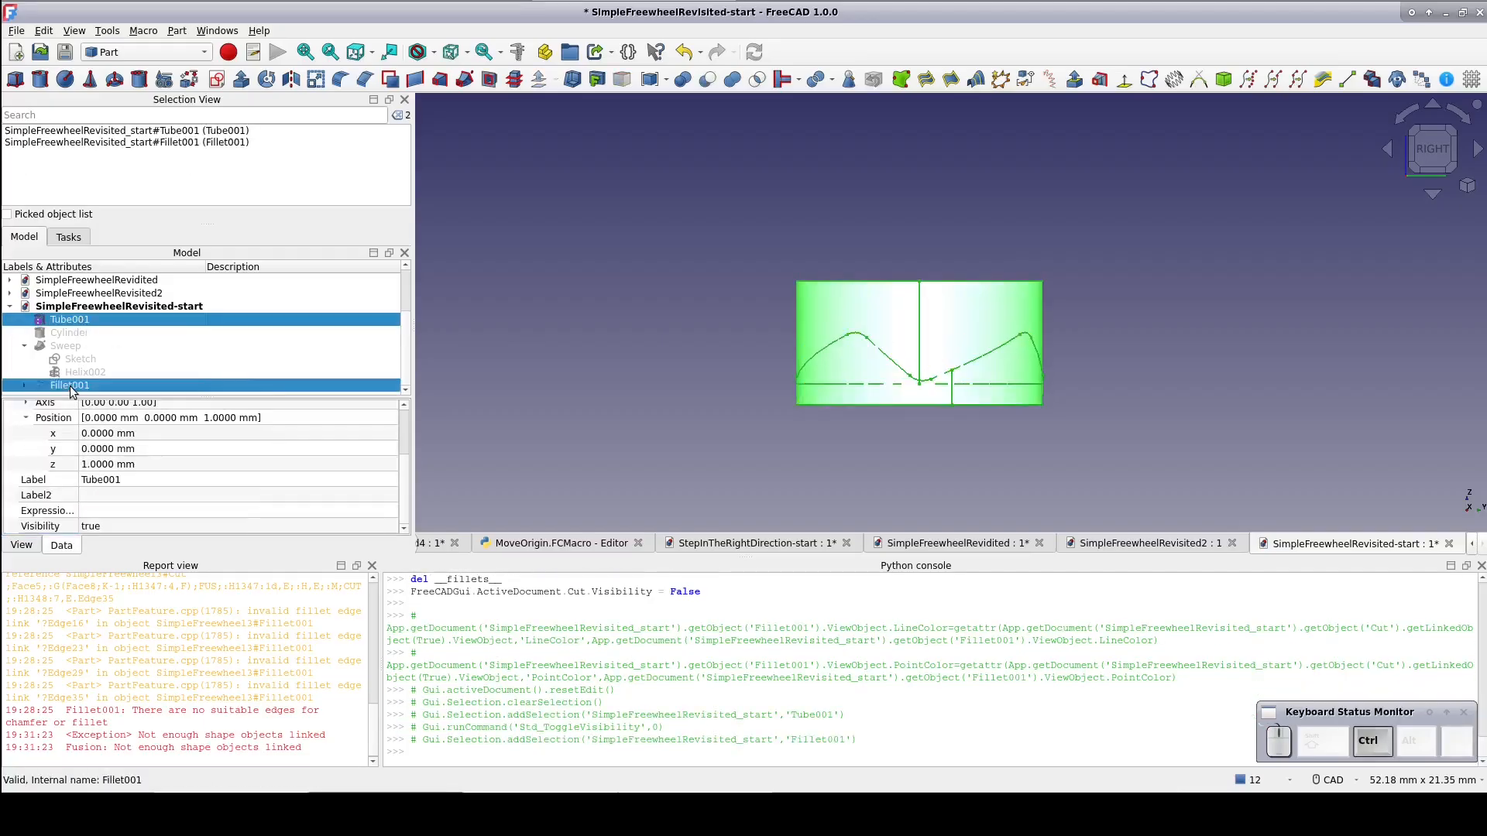
left_click(708, 79)
middle_click_drag(738, 244, 852, 264)
Make Fillet001 inside Cut001, the Cylinder and the Sweep spring visible again
left_click(26, 386)
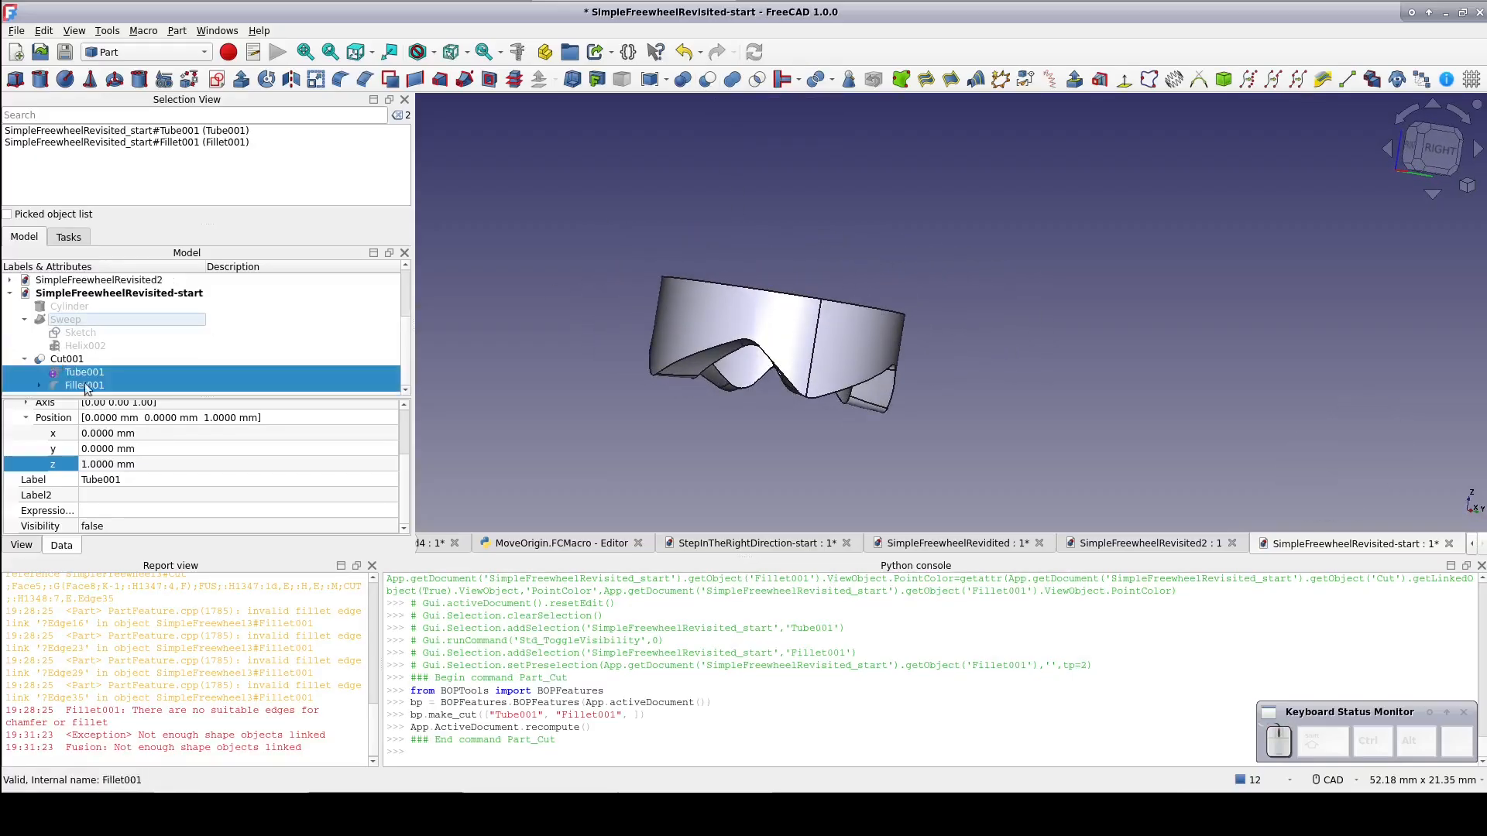
left_click(93, 385)
key("space")
middle_click_drag(838, 467, 878, 407)
scroll(101, 339, "up", 1)
left_click(76, 347)
key("space")
left_click(75, 361)
key("space")
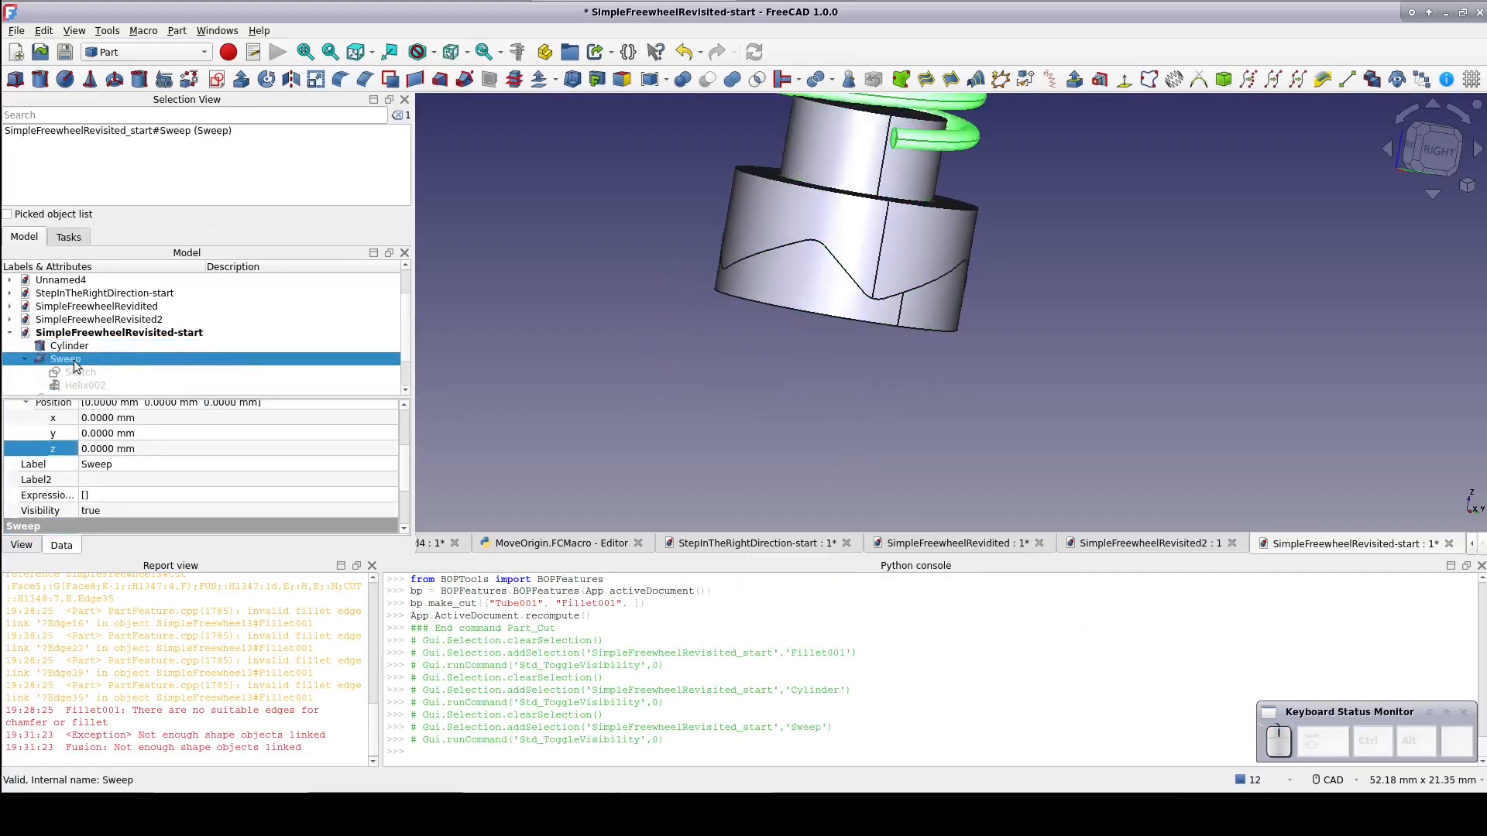
Raise Cut001 along the axis to a Z position of 3 mm to separate the two ratchet halves
scroll(75, 368, "down", 1)
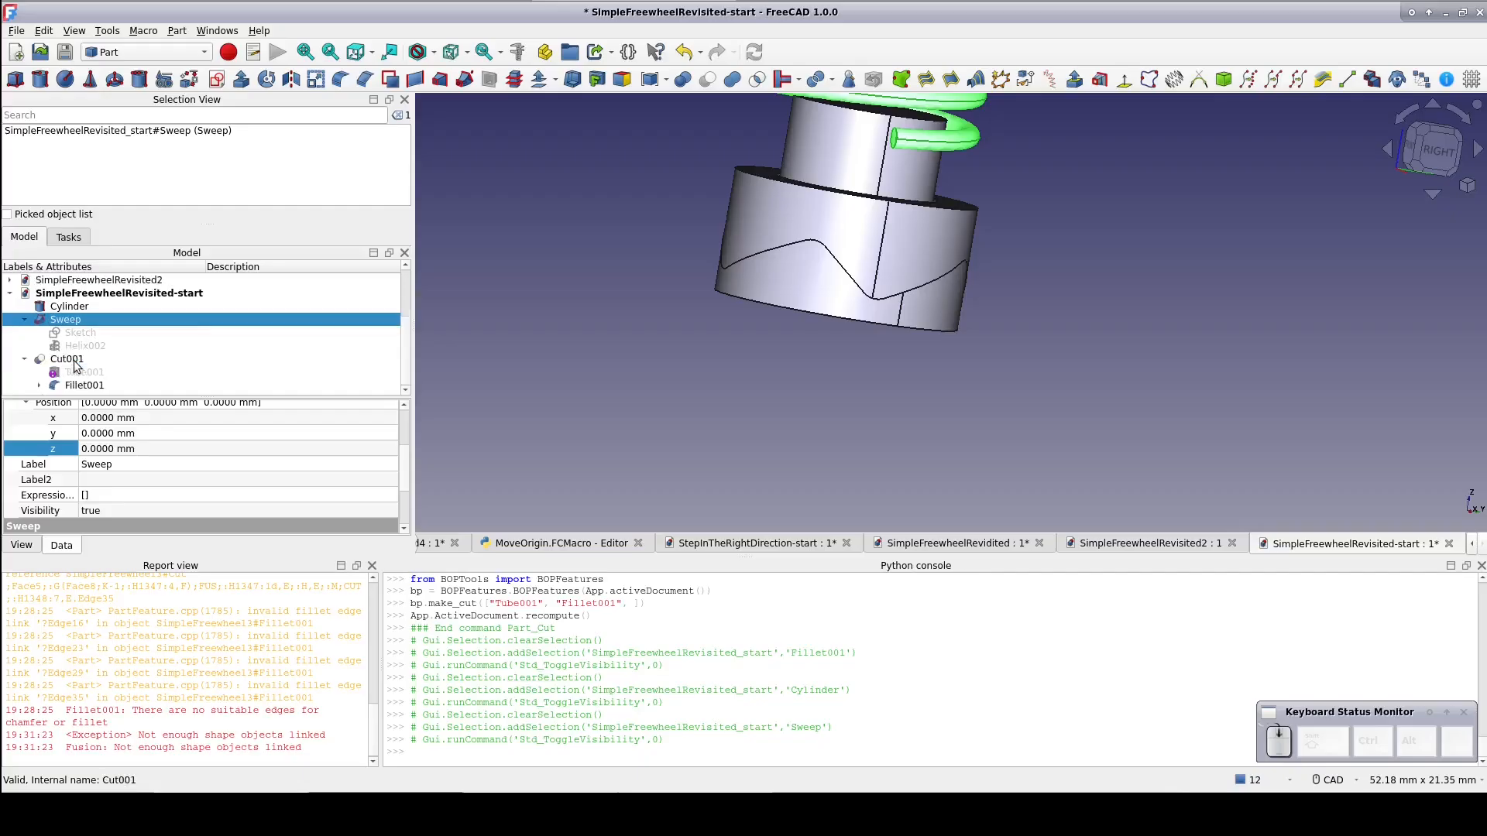
left_click(67, 359)
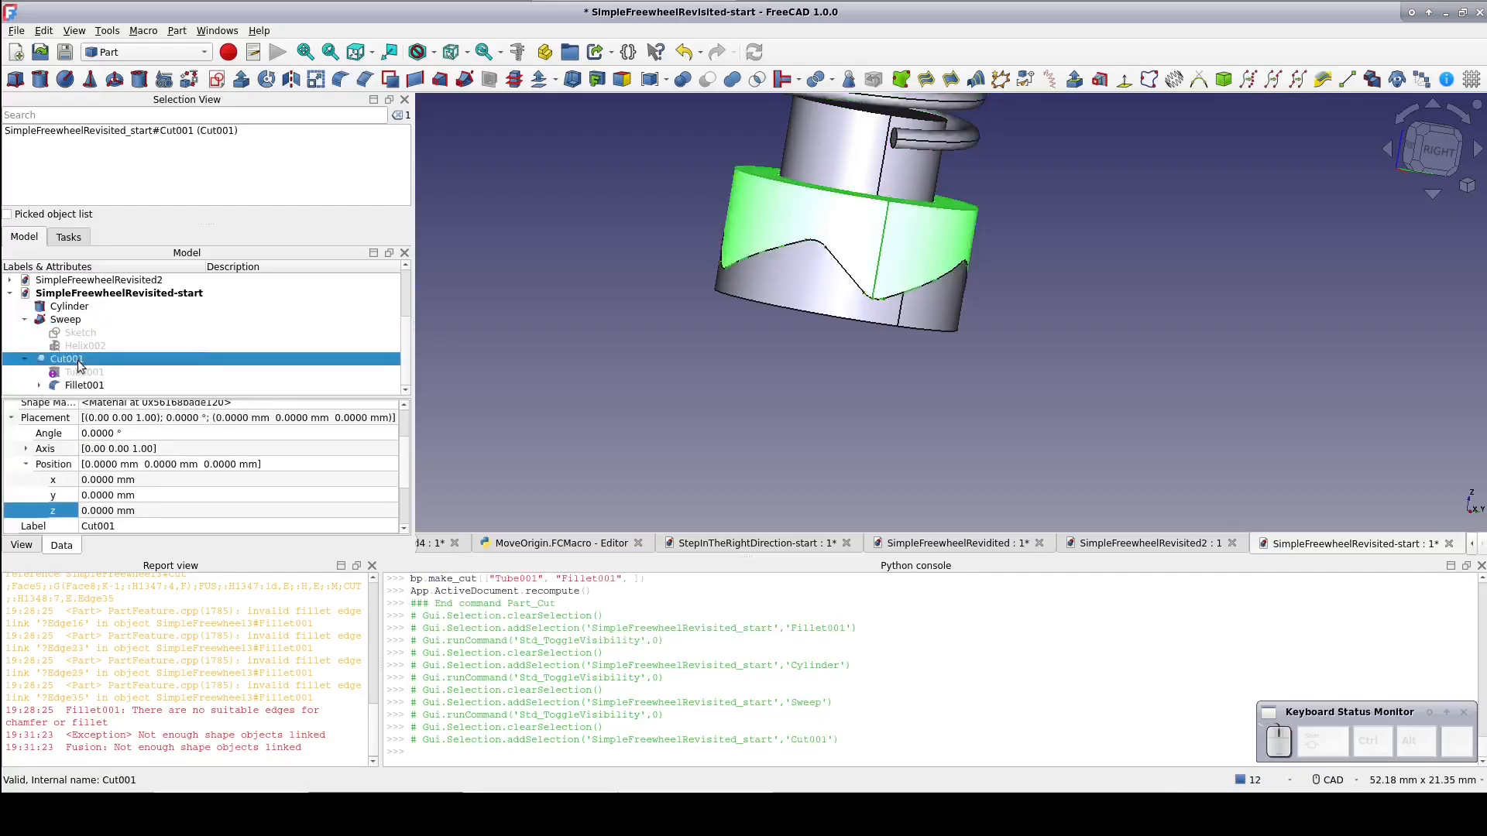
left_click(138, 511)
scroll(137, 512, "up", 3)
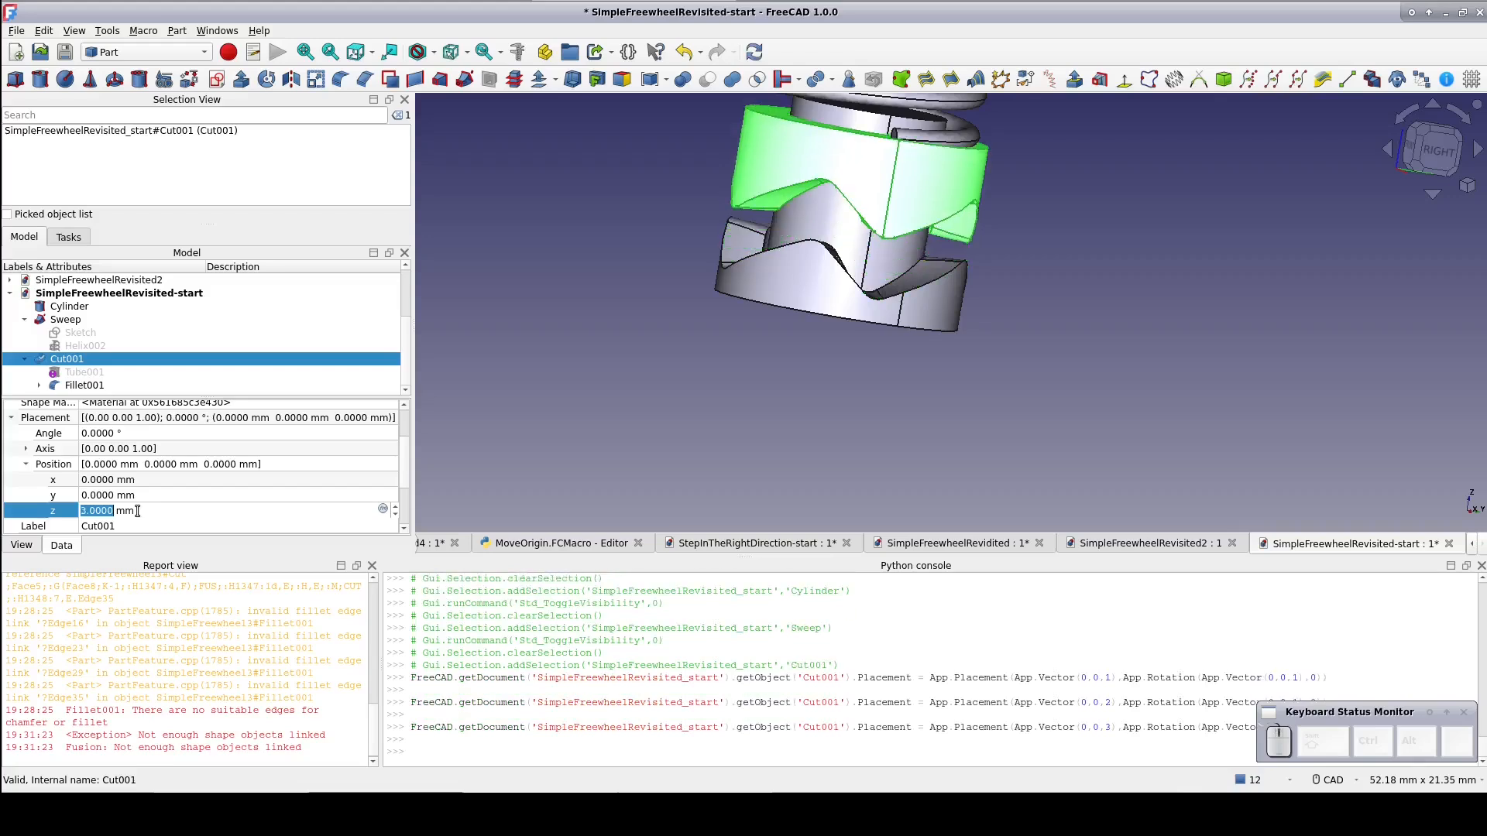
left_click(518, 455)
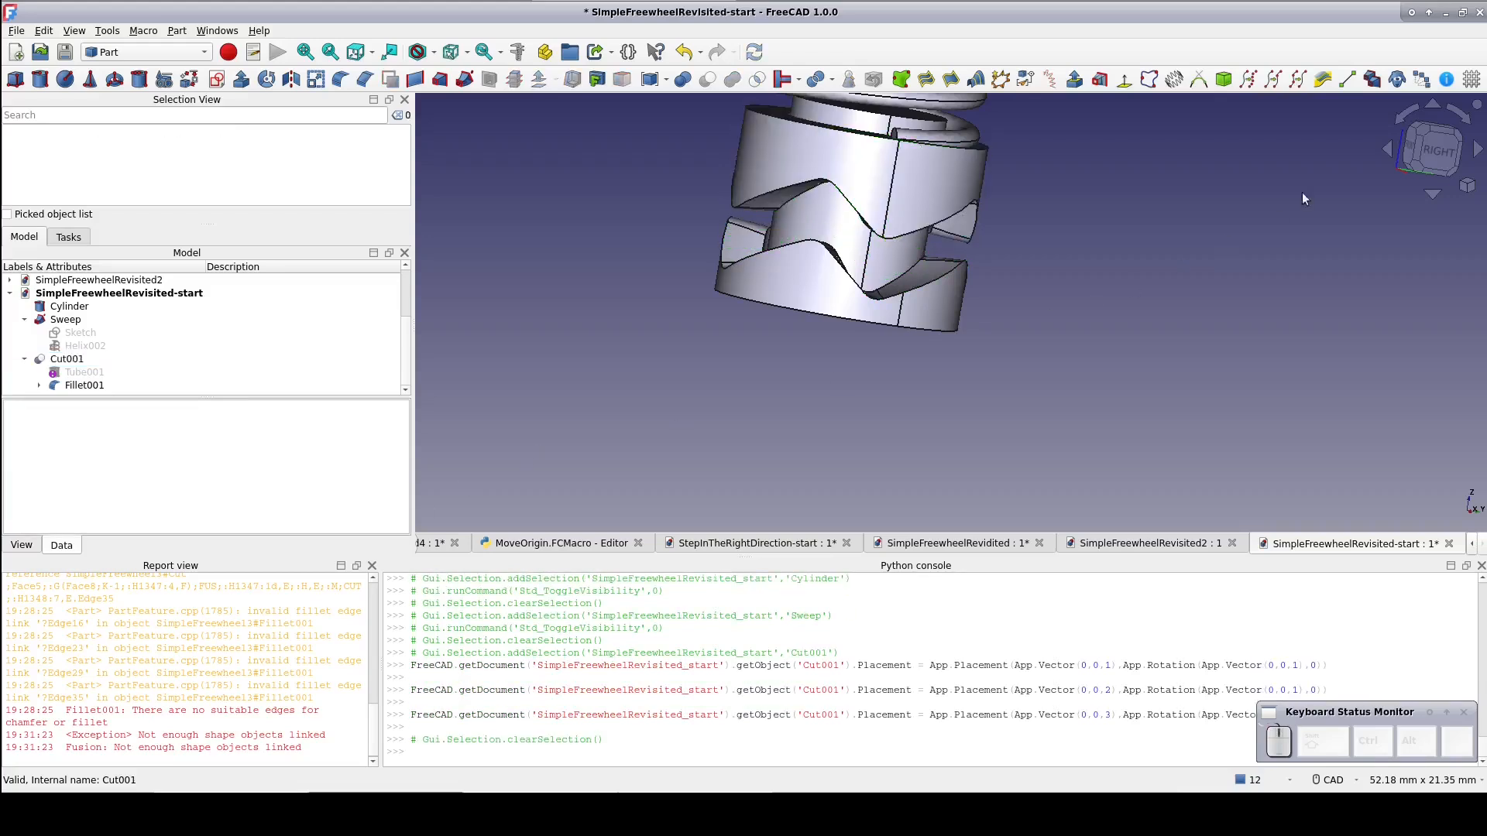
left_click(1433, 149)
middle_click_drag(1256, 304, 1173, 315)
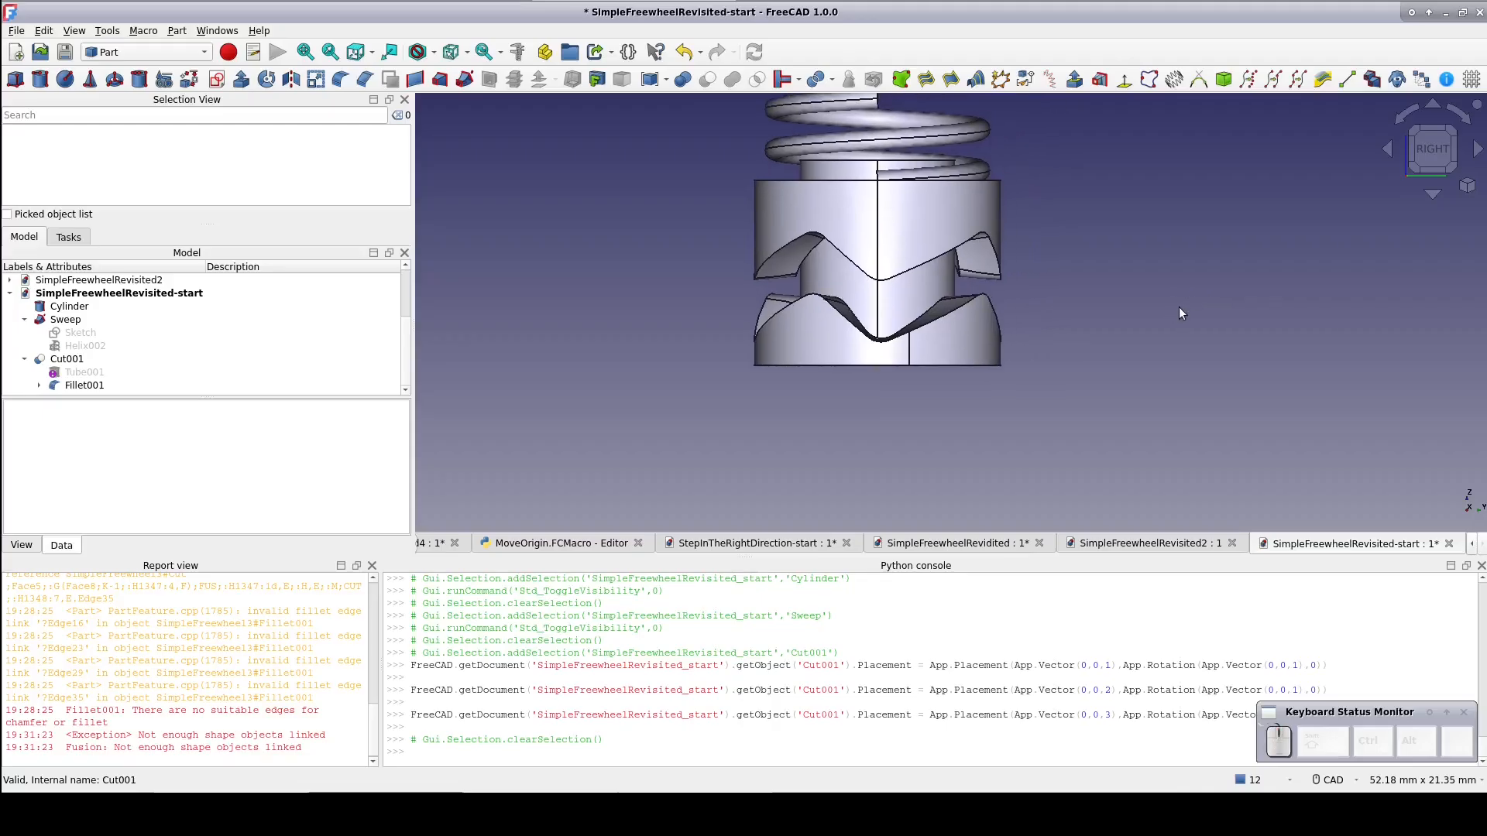
Expand the history of Fillet001 down to Extrude001's ruled surface and examine Helix001's properties
left_click(38, 385)
left_click(54, 385)
left_click(69, 385)
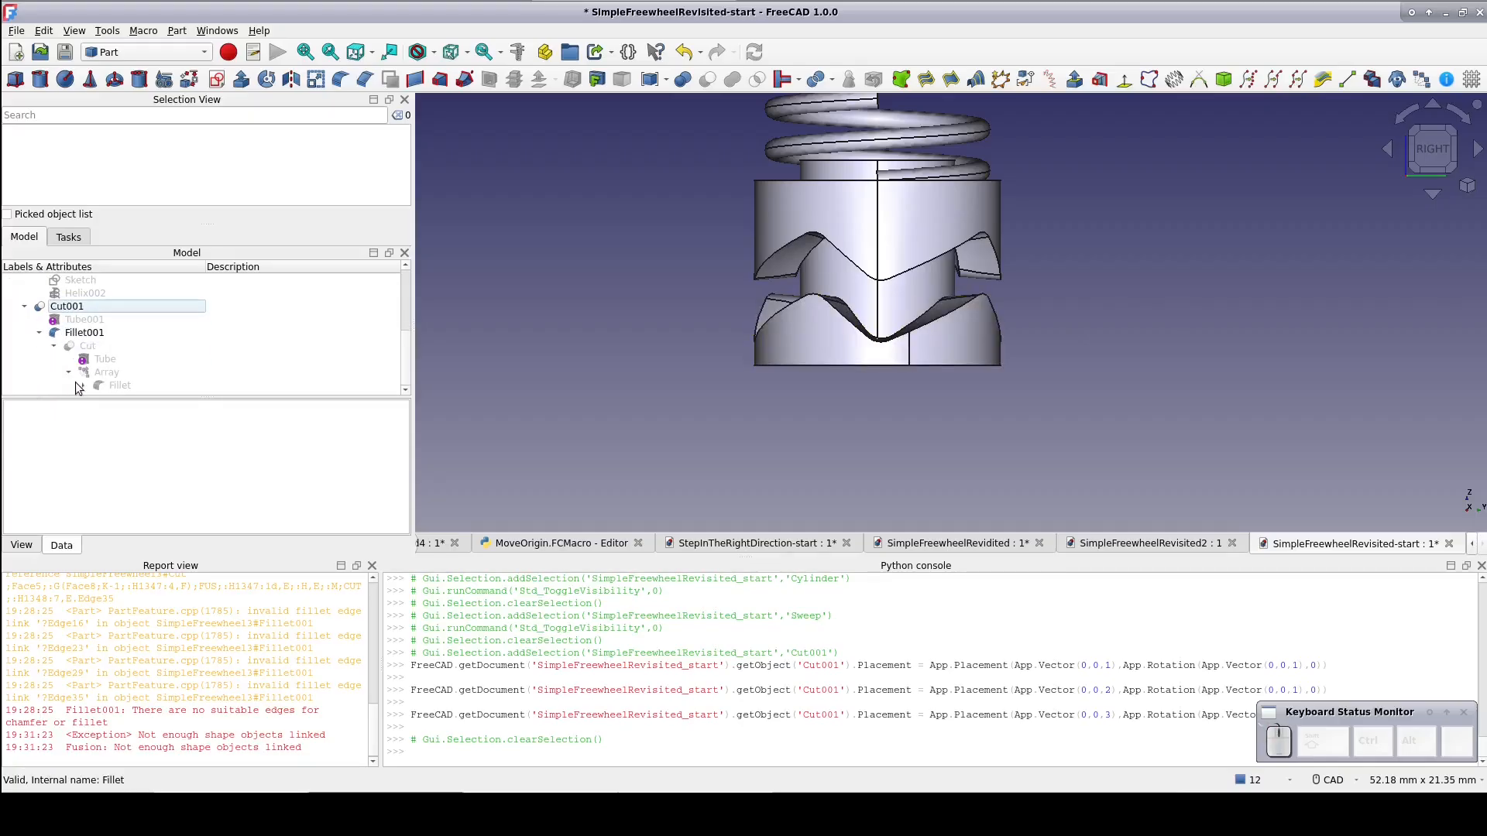
left_click(83, 385)
left_click(98, 385)
left_click(112, 385)
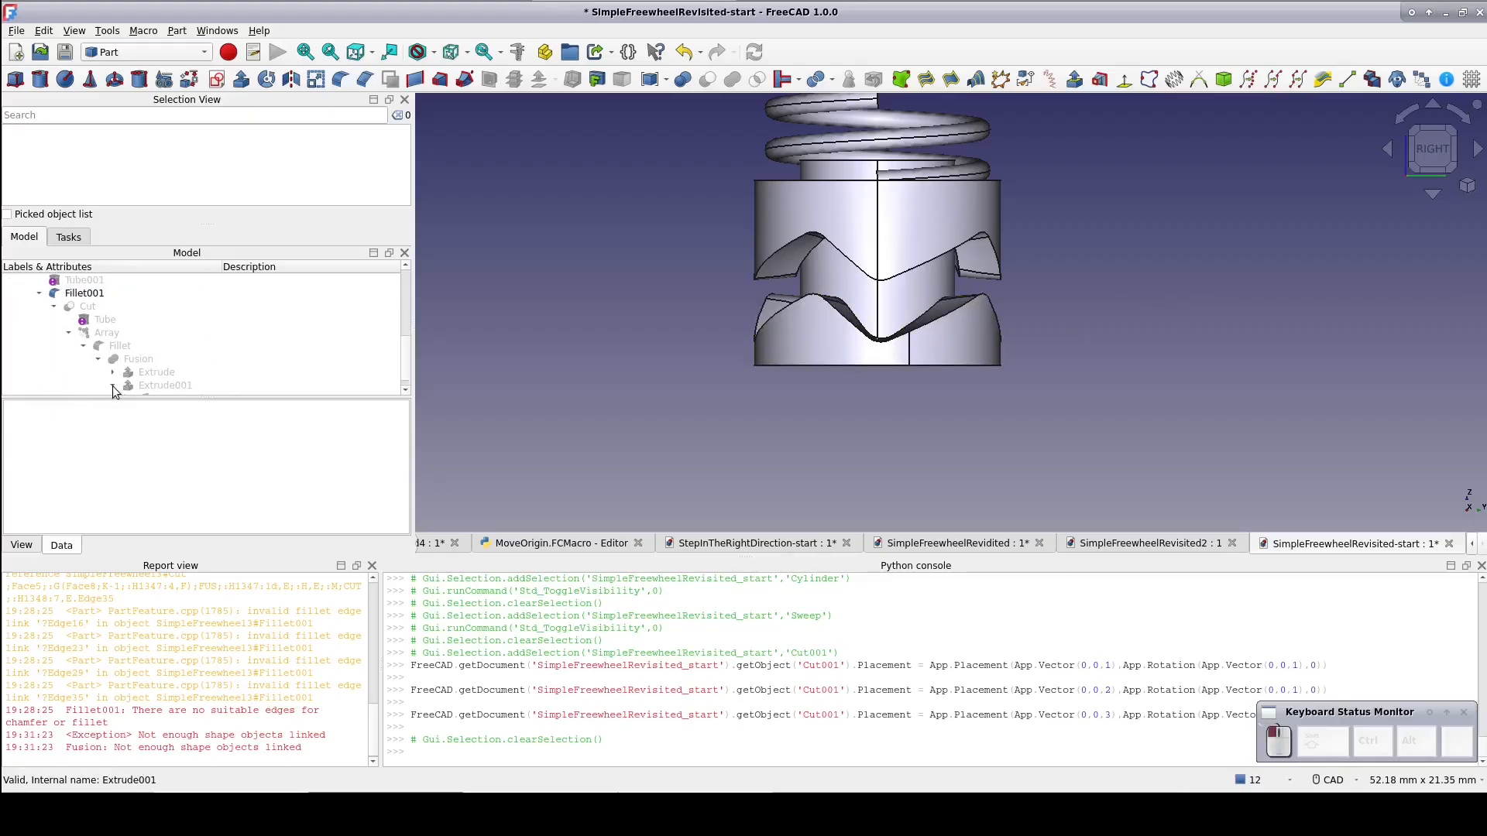
left_click(127, 385)
left_click(179, 373)
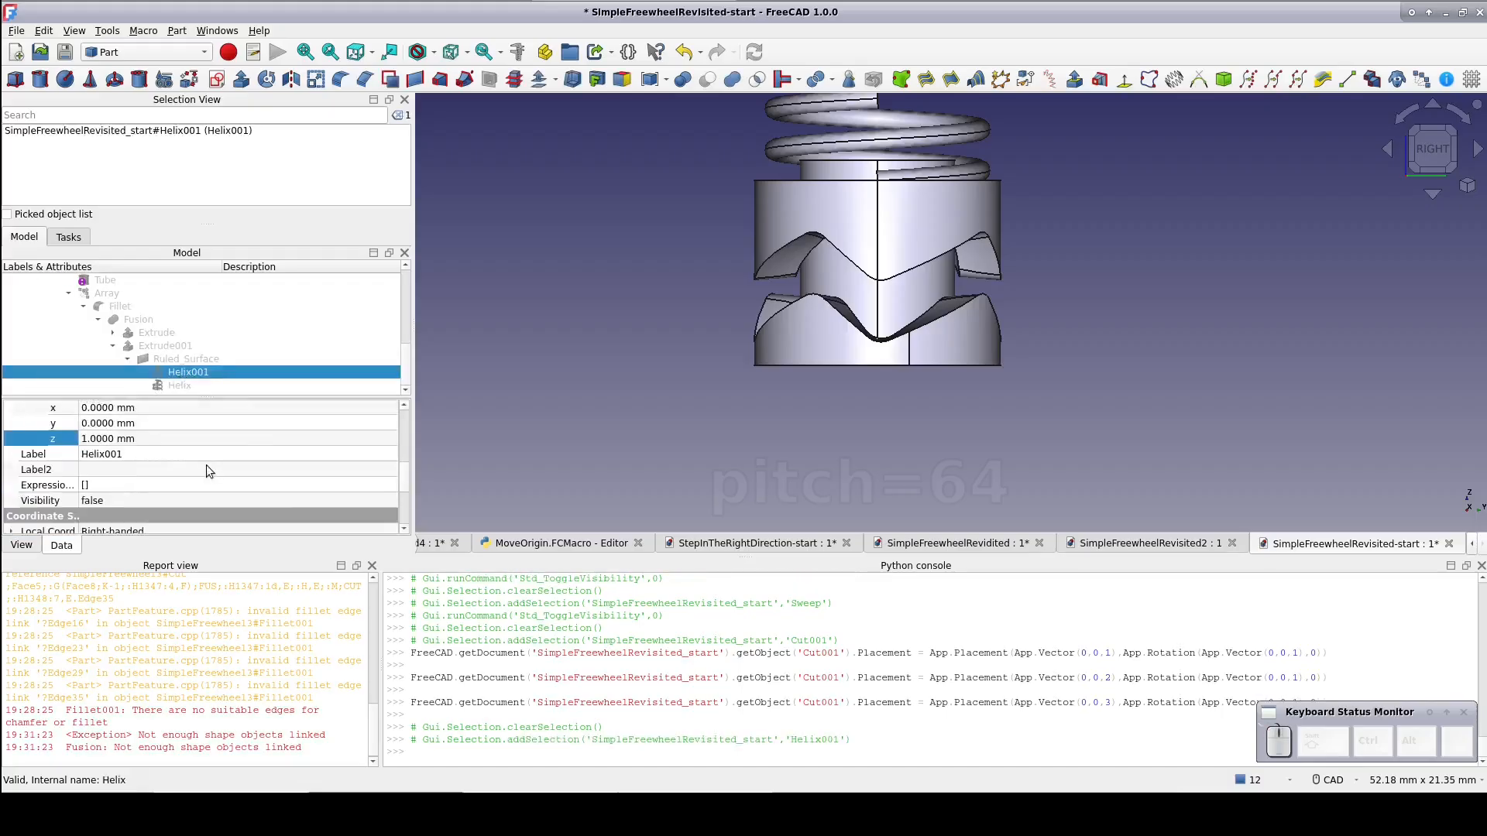
scroll(205, 465, "down", 1)
Set the pitch of both Helix004 and Helix003, the left-handed curves under Extrude's Ruled_Surface001, to 64 mm
left_click(112, 332)
left_click(127, 346)
left_click(188, 358)
scroll(198, 449, "down", 2)
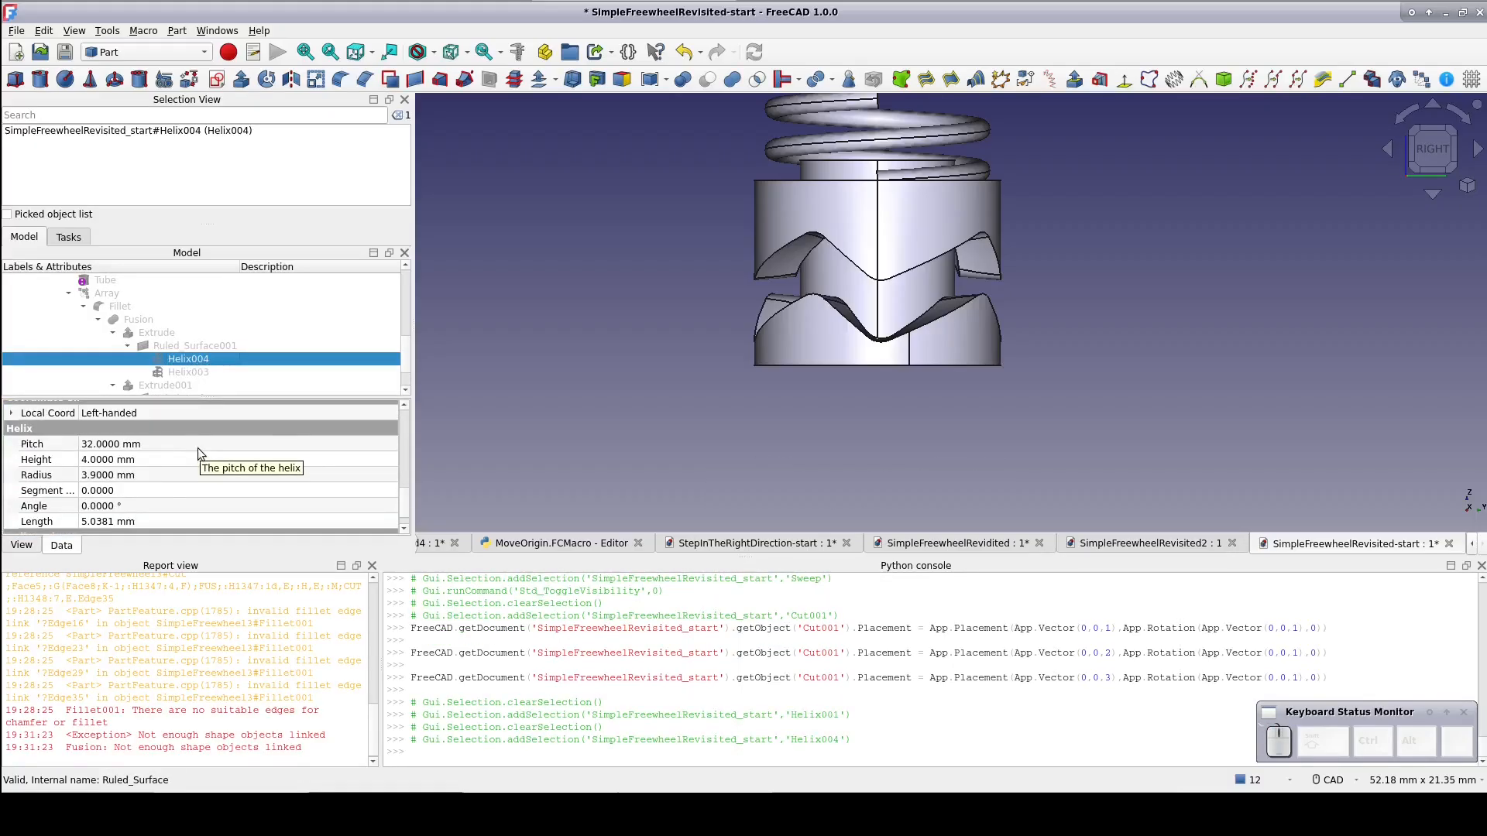
left_click(196, 372, "ctrl")
left_click(91, 444)
key("BackSpace")
key("BackSpace")
type("64")
left_click(484, 351)
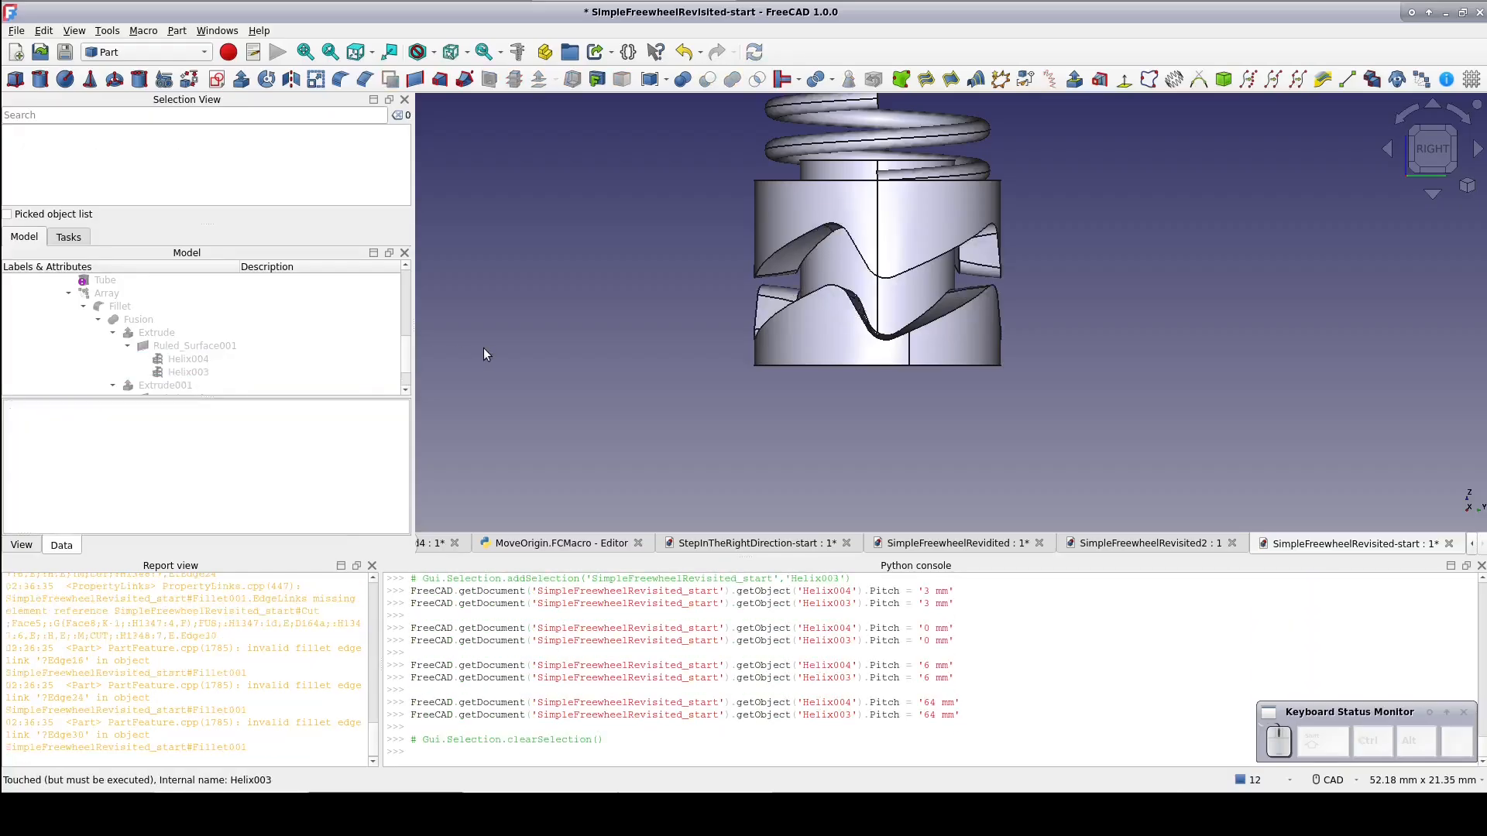